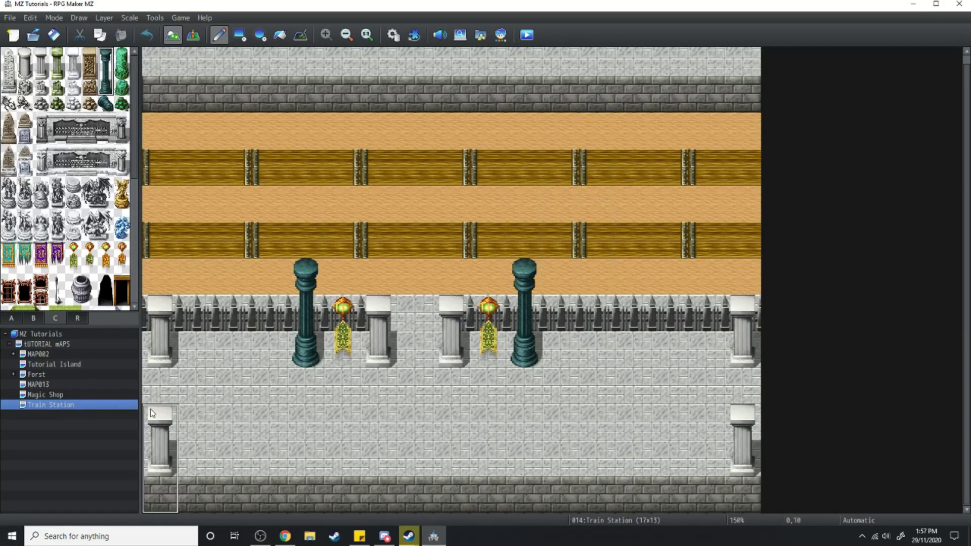
Duplicate the Train Station map, and place a large green bush outside each teal pillar on Train Station 1.
{"action": "key", "text": "ctrl+c"}
{"action": "key", "text": "ctrl+v"}
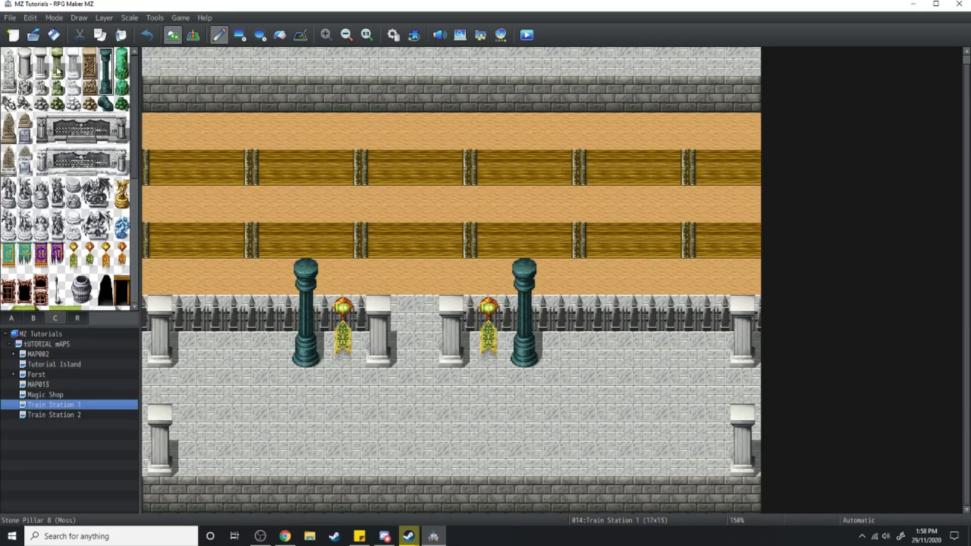
{"action": "left_click", "coordinate": [34, 318]}
{"action": "left_click", "coordinate": [221, 324]}
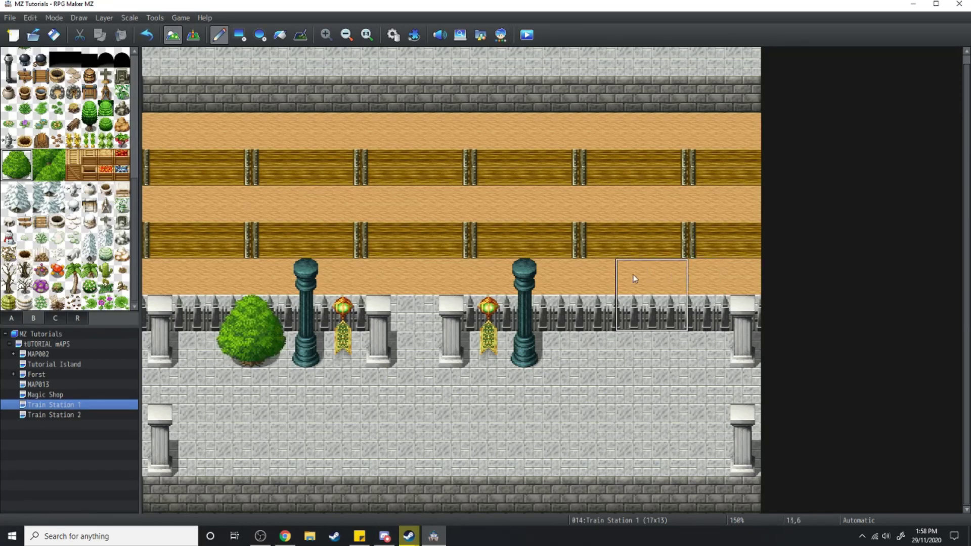
{"action": "left_click", "coordinate": [565, 314]}
Place a Dead Tree beside the outer side of each teal pillar on the Train Station 2 map.
{"action": "left_click", "coordinate": [54, 414]}
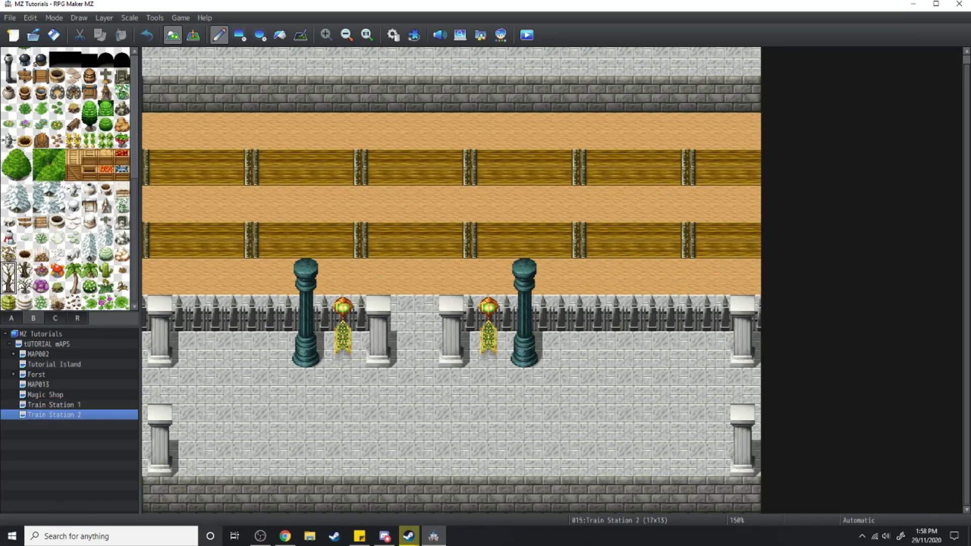
{"action": "left_click", "coordinate": [9, 281]}
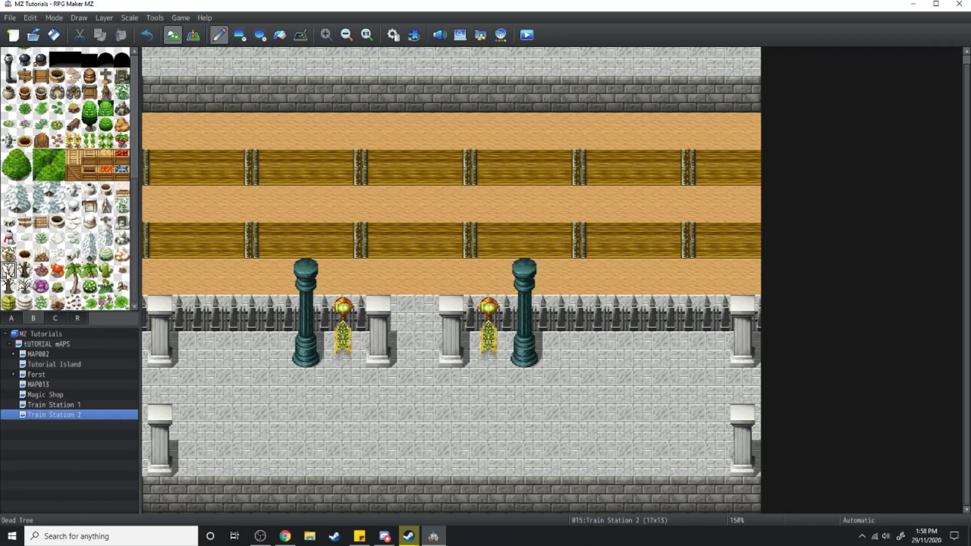
{"action": "left_click", "coordinate": [269, 331]}
{"action": "left_click", "coordinate": [554, 329]}
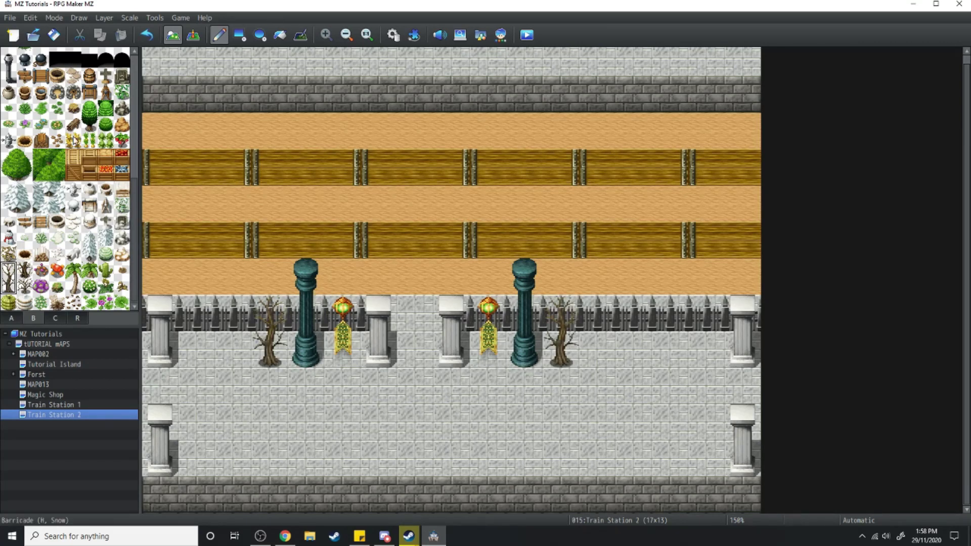
Create an event in the fence gap on Train Station 1, using the dark-haired man with a moustache as its image.
{"action": "left_click", "coordinate": [78, 406]}
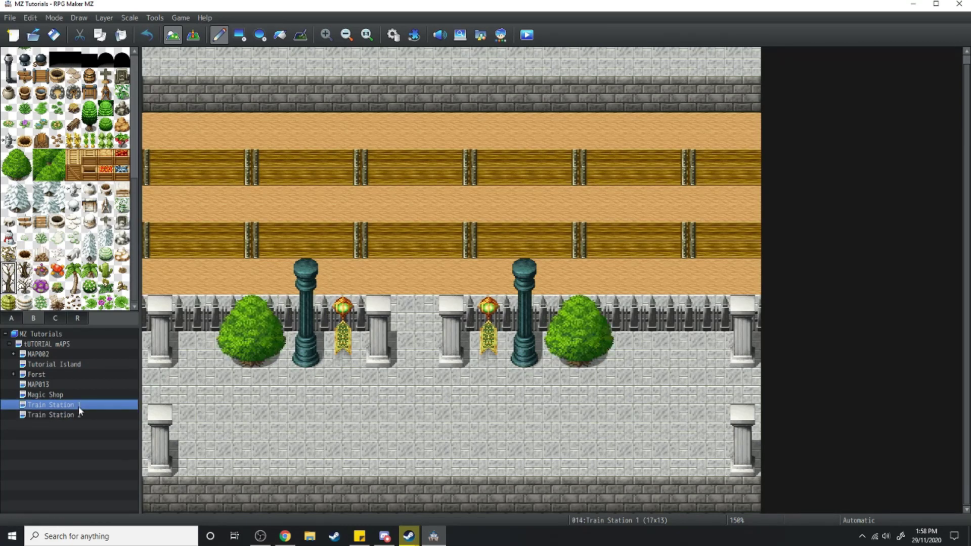
{"action": "left_click", "coordinate": [193, 35]}
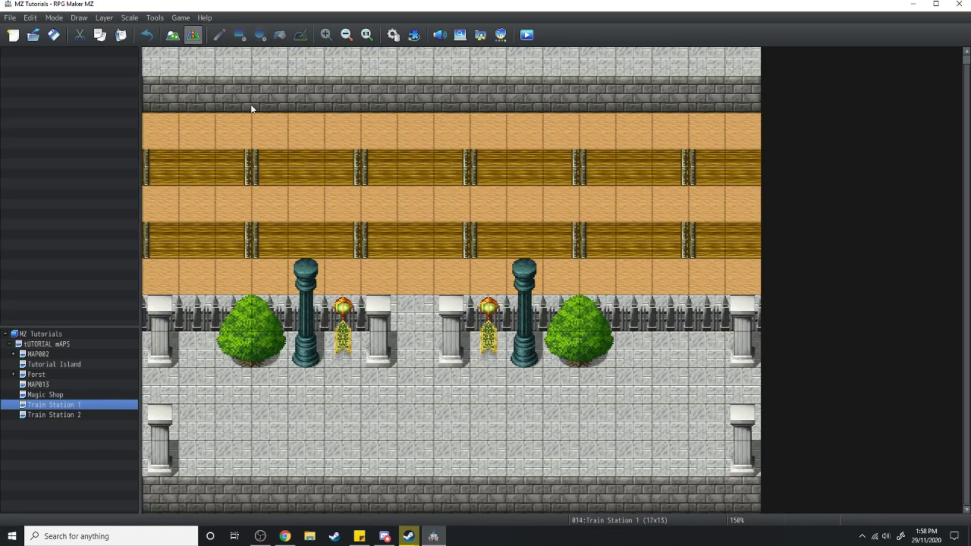
{"action": "double_click", "coordinate": [413, 319]}
{"action": "double_click", "coordinate": [254, 313]}
{"action": "left_click", "coordinate": [318, 184]}
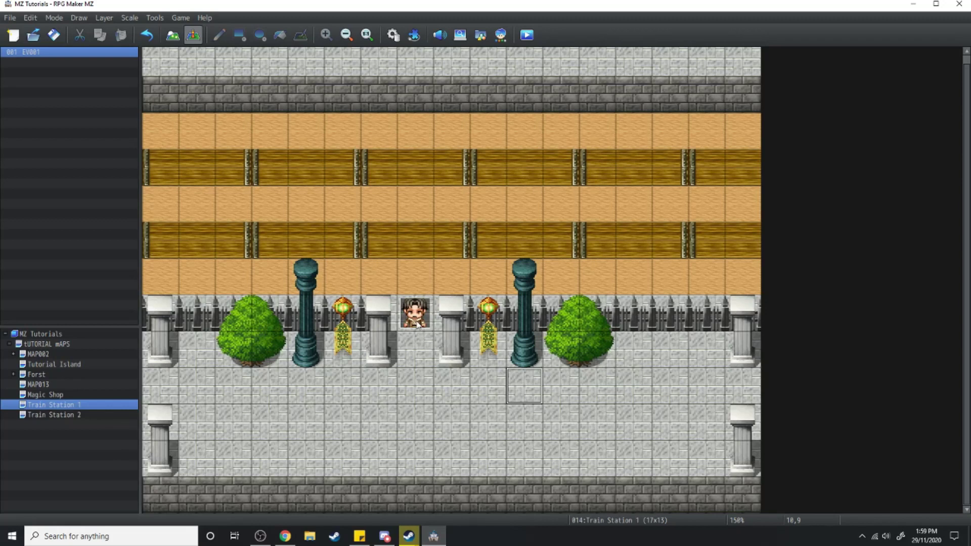
Make the gate attendant ask "Do you want to catch the train to Dead Tree Station?" with the choices Yes and No.
{"action": "double_click", "coordinate": [415, 316]}
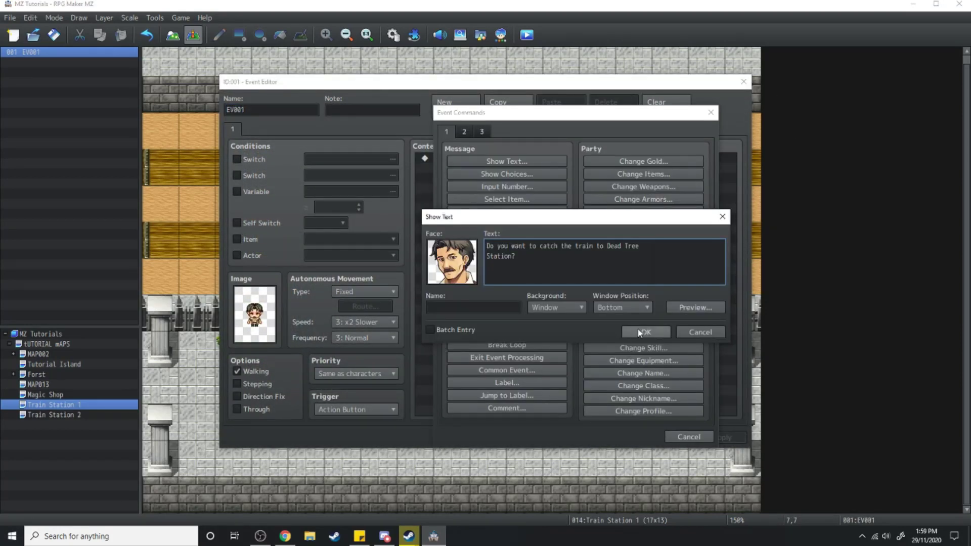
{"action": "left_click", "coordinate": [640, 332]}
{"action": "double_click", "coordinate": [481, 193]}
{"action": "left_click", "coordinate": [499, 176]}
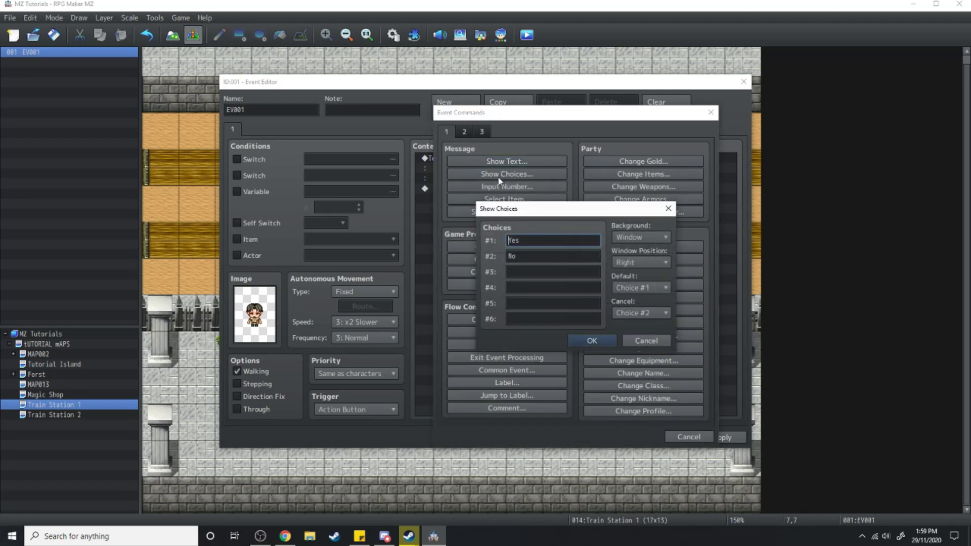
{"action": "left_click", "coordinate": [593, 341]}
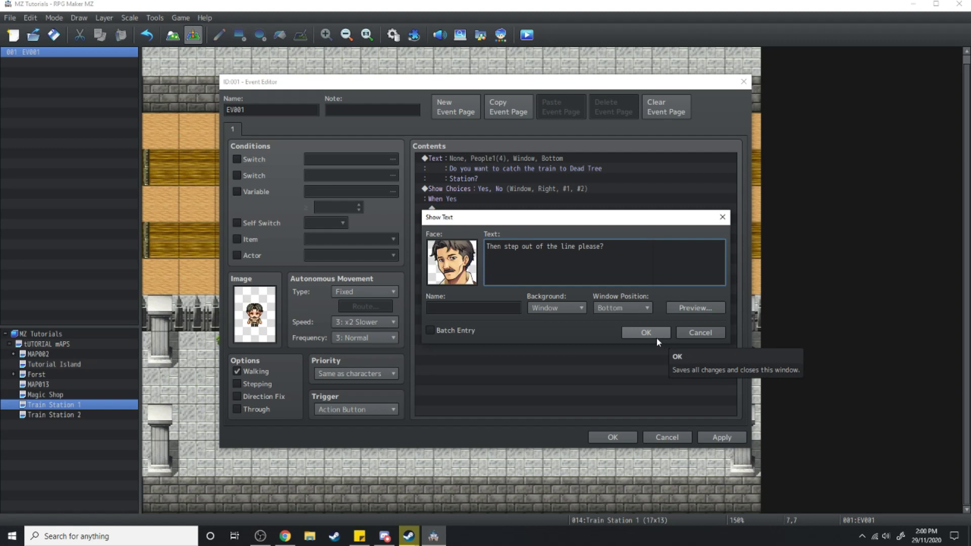
Show "Then step out of the line please?" under No, and add a Gold ≥ 5 conditional branch with an else branch under Yes.
{"action": "left_click", "coordinate": [665, 335]}
{"action": "double_click", "coordinate": [459, 208]}
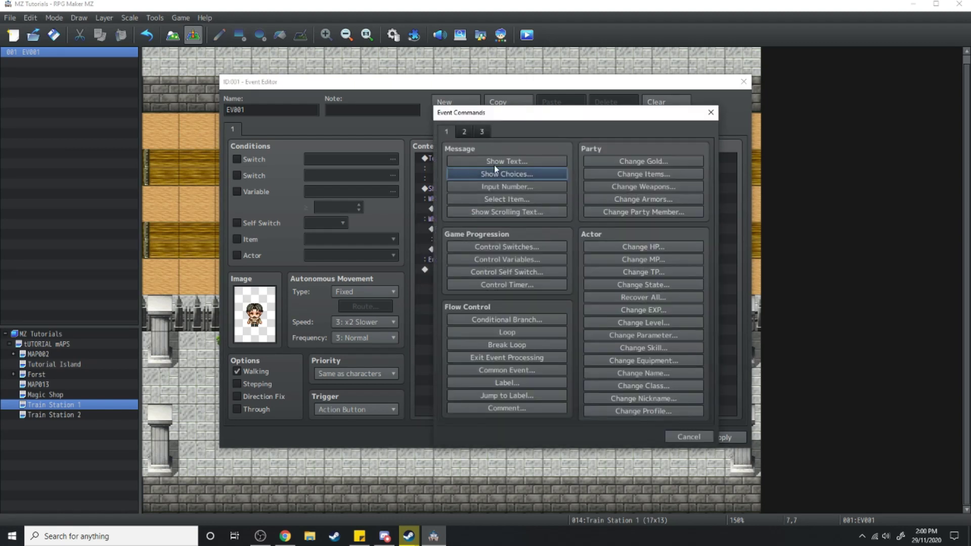
{"action": "left_click", "coordinate": [502, 321]}
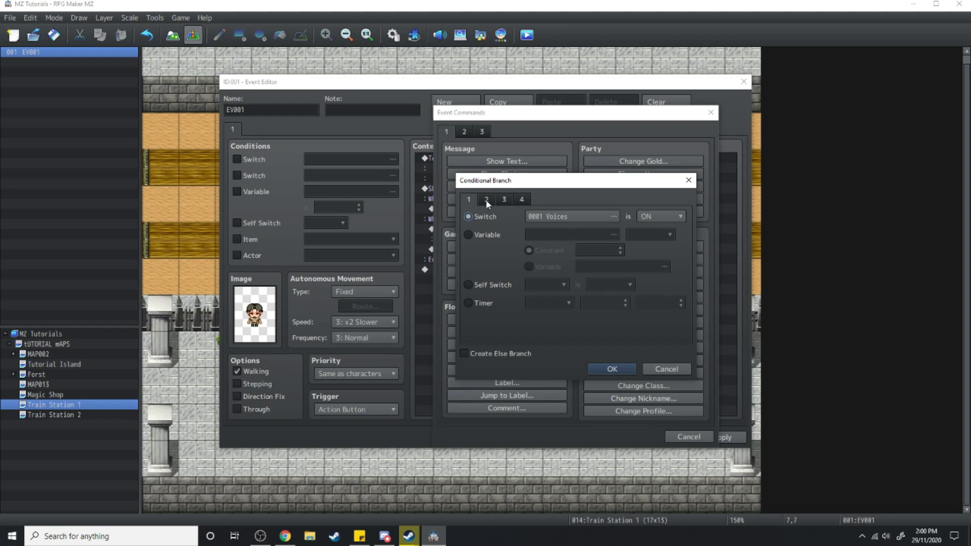
{"action": "left_click", "coordinate": [521, 199]}
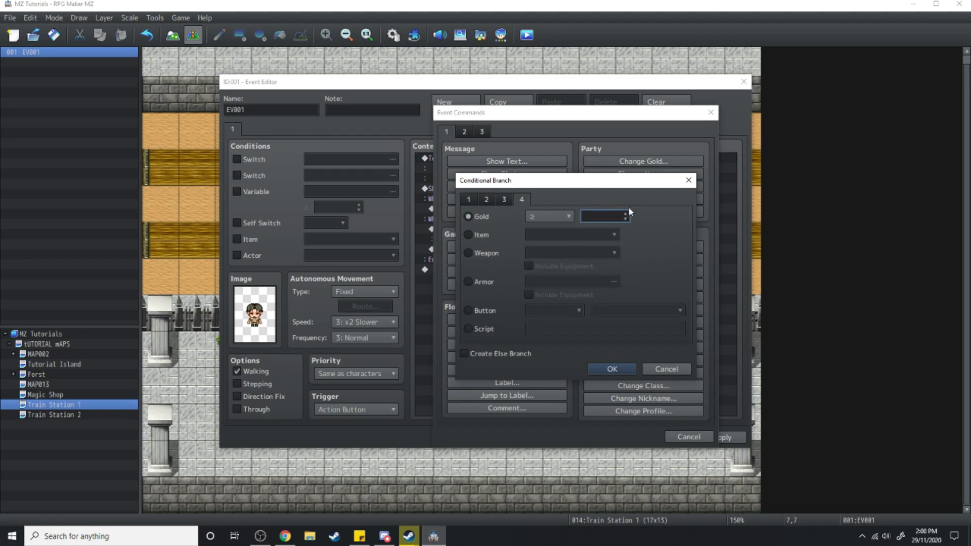
{"action": "type", "text": "5"}
{"action": "key", "text": "Return"}
{"action": "left_click", "coordinate": [605, 366]}
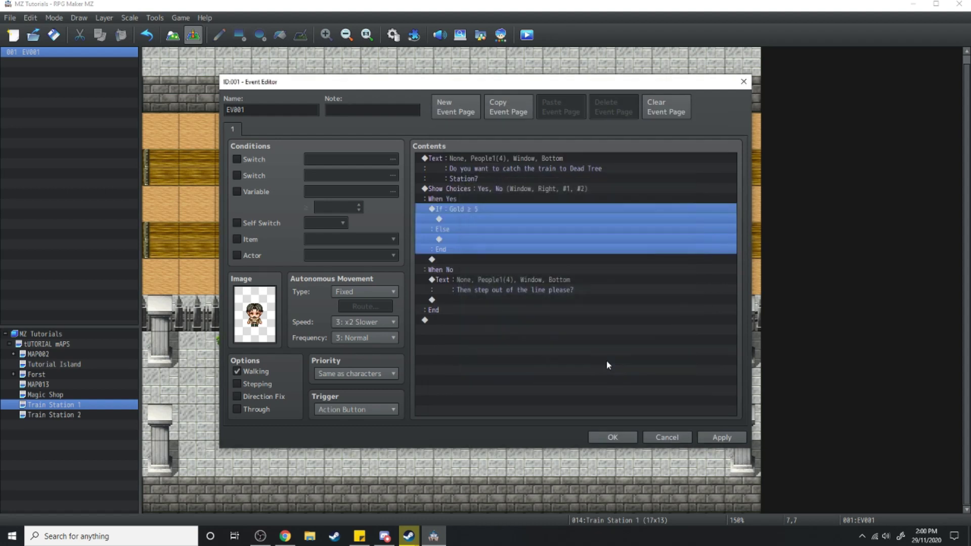
Show the attendant's text "You don't have the cash. Get a job!" in the else branch.
{"action": "left_click", "coordinate": [444, 238]}
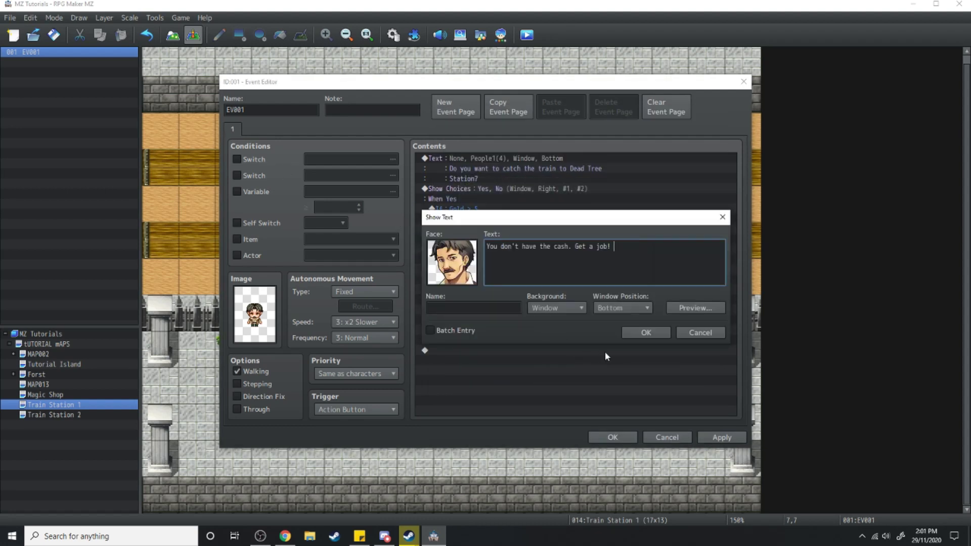
{"action": "left_click", "coordinate": [627, 333]}
In the Gold ≥ 5 branch, decrease gold by 5 and show "Here's you're ticket! You can board when the train gets here.".
{"action": "double_click", "coordinate": [471, 219]}
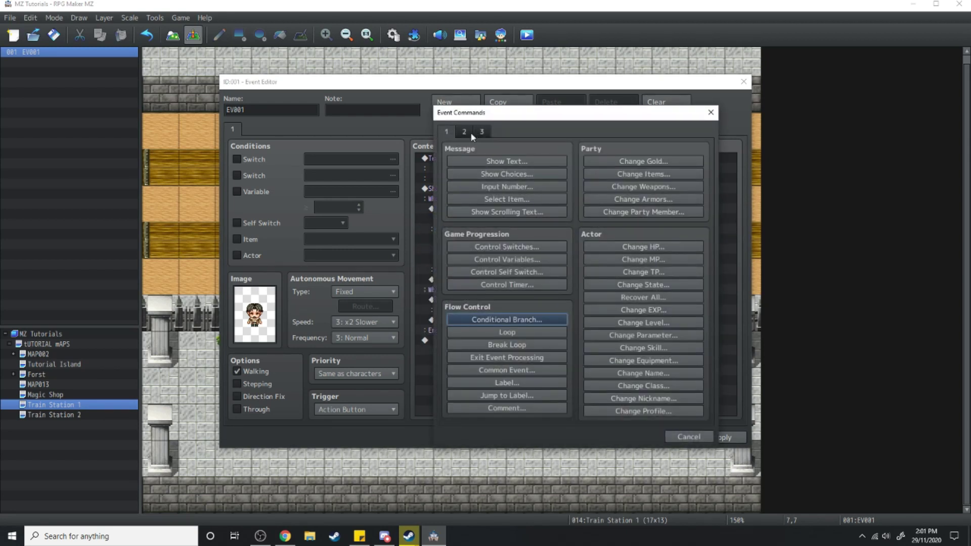
{"action": "left_click", "coordinate": [650, 162]}
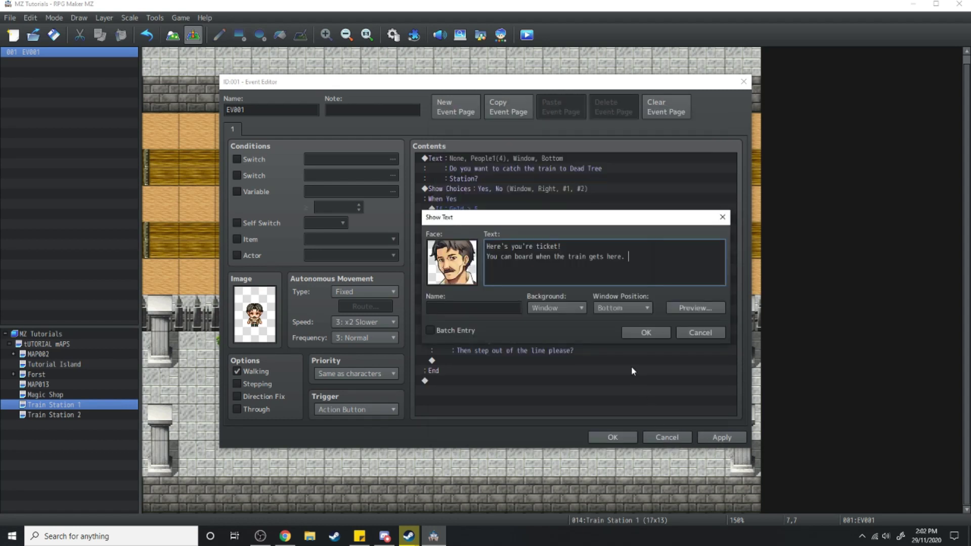
{"action": "left_click", "coordinate": [646, 332]}
Add a 60-frame wait after the ticket message, followed by a screen fadeout.
{"action": "key", "text": "Return"}
{"action": "left_click", "coordinate": [464, 131]}
{"action": "left_click", "coordinate": [623, 163]}
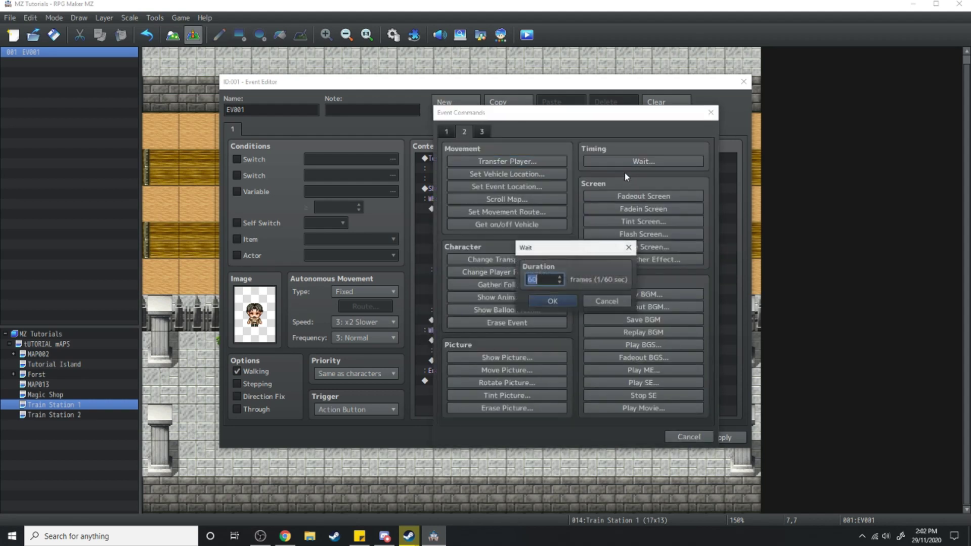
{"action": "left_click", "coordinate": [552, 302]}
Add two Electrocardiogram sound effects after the fadeout, at pitch 100 and 90, with a 15-frame wait between them.
{"action": "double_click", "coordinate": [490, 274]}
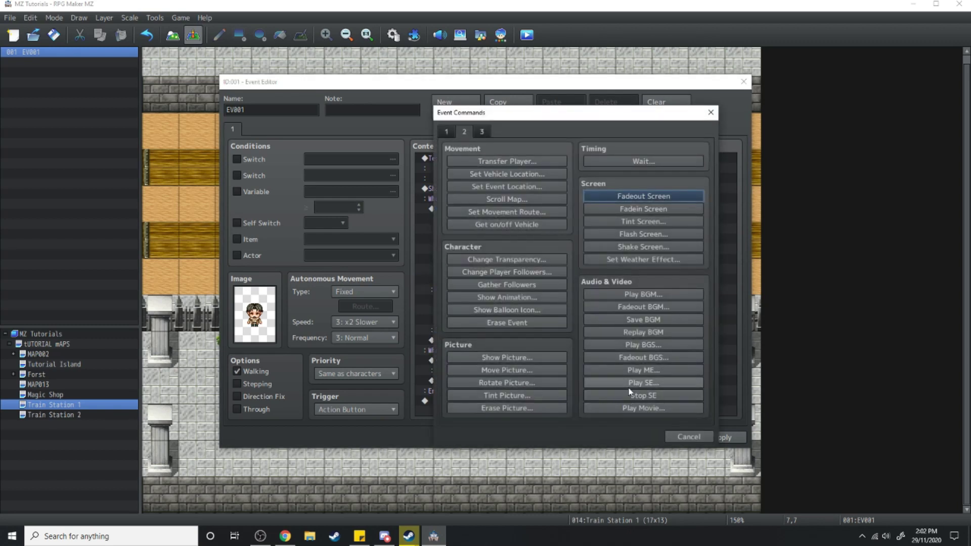
{"action": "key", "text": "Return"}
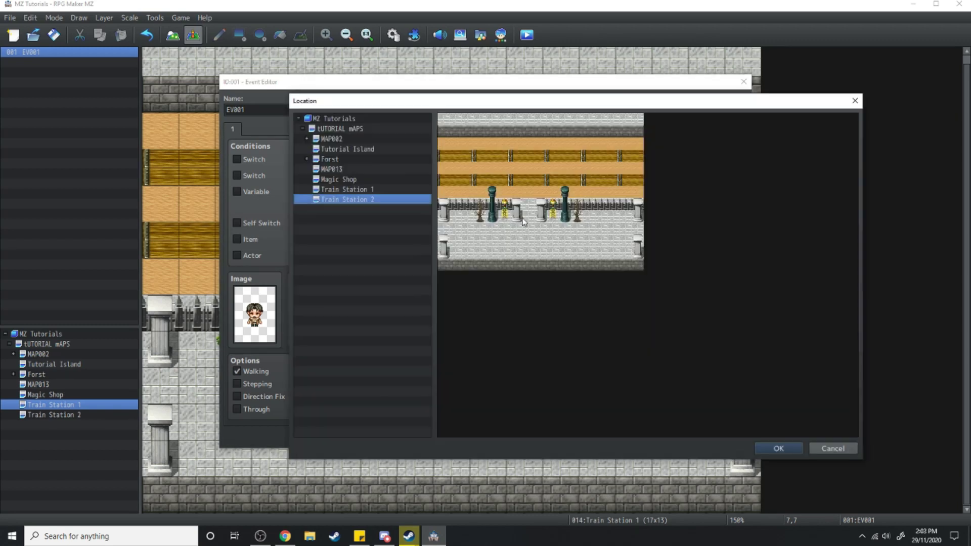
Add a player transfer to Train Station 2 at (7,8), with the direction set to Down.
{"action": "left_click", "coordinate": [529, 218]}
{"action": "key", "text": "Return"}
{"action": "left_click", "coordinate": [535, 335]}
{"action": "left_click", "coordinate": [551, 360]}
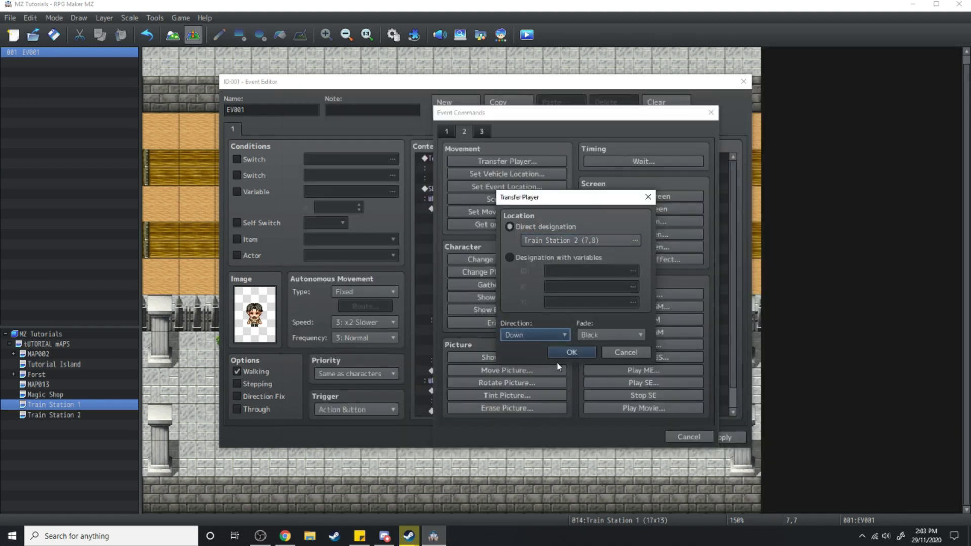
{"action": "left_click", "coordinate": [572, 353]}
Add a Fadein Screen command after the transfer and save the attendant event.
{"action": "key", "text": "Return"}
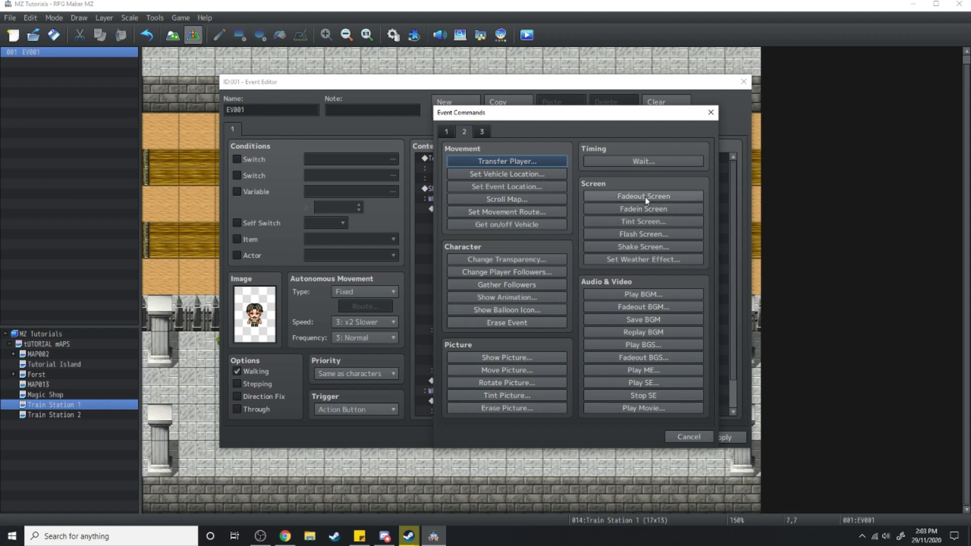
{"action": "left_click", "coordinate": [635, 209]}
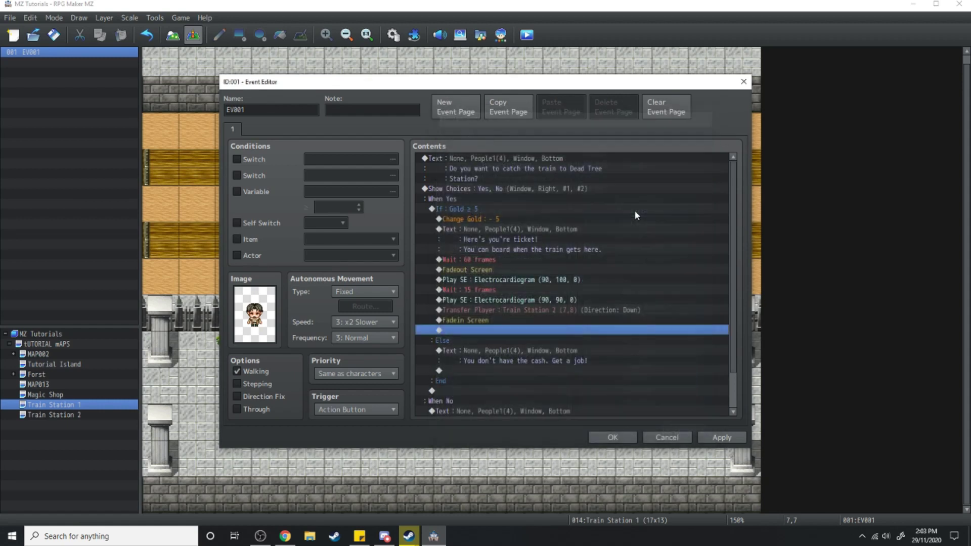
{"action": "left_click", "coordinate": [707, 438]}
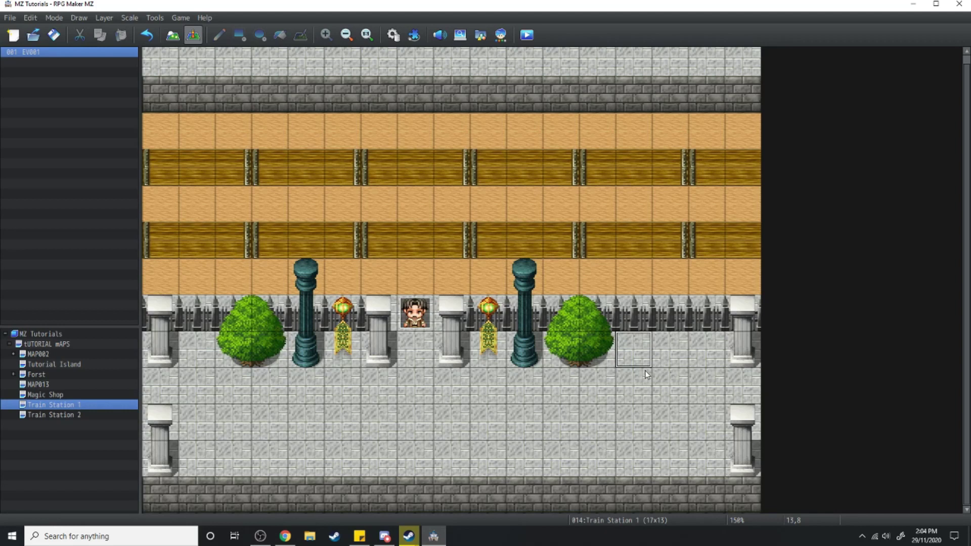
Create a quick treasure chest event containing 40 gold at (13,8), beside the bush nearest the far pillar.
{"action": "right_click", "coordinate": [639, 357]}
{"action": "mouse_move", "coordinate": [697, 489]}
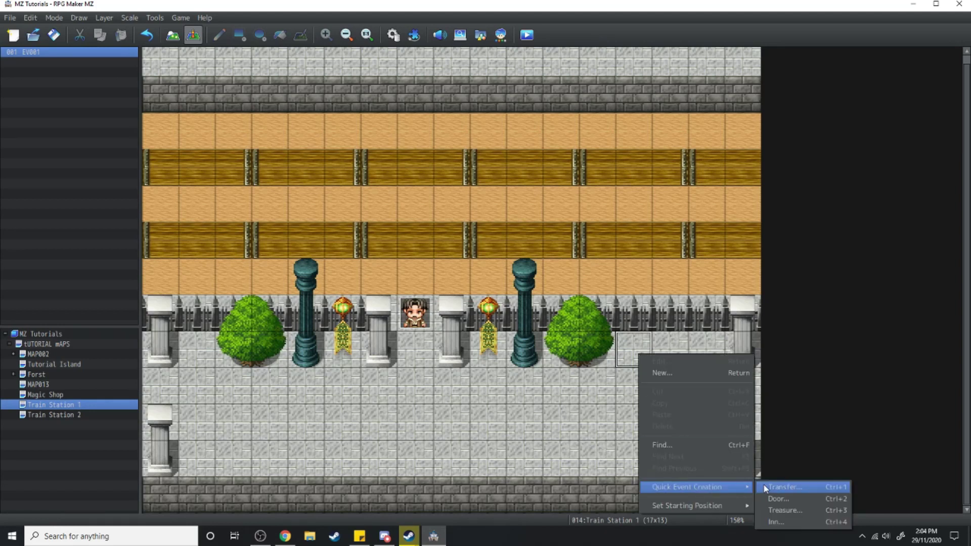
{"action": "left_click", "coordinate": [777, 510]}
{"action": "left_click", "coordinate": [511, 311]}
Set the player's starting position on Train Station 1 at (7,10), below the attendant.
{"action": "right_click", "coordinate": [351, 386]}
{"action": "mouse_move", "coordinate": [457, 537]}
{"action": "left_click", "coordinate": [490, 503]}
{"action": "left_click_drag", "start_coordinate": [345, 422], "coordinate": [415, 423]}
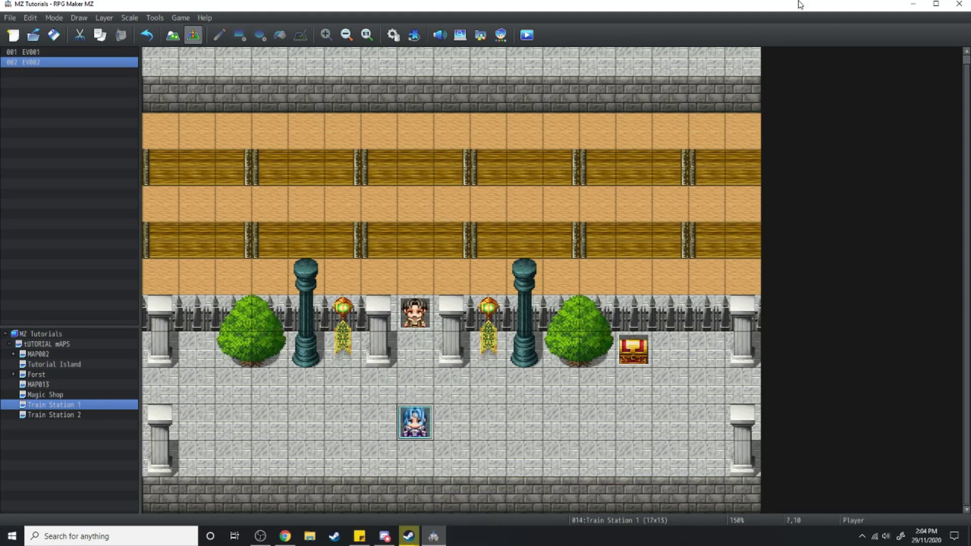
Start a playtest and check the party's starting gold in the game menu.
{"action": "left_click", "coordinate": [528, 35]}
{"action": "key", "text": "Escape"}
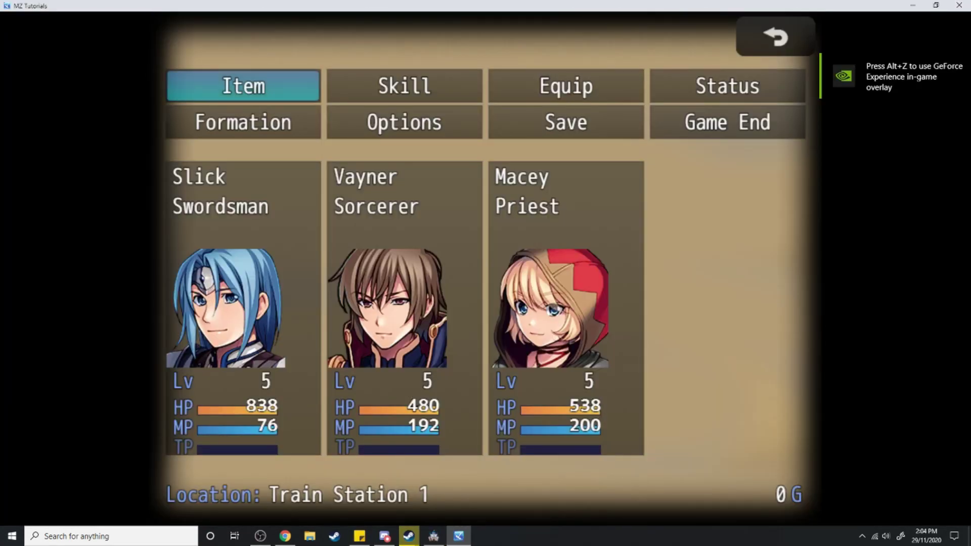
{"action": "key", "text": "Escape"}
Walk to the treasure chest, open it, and check the party's gold in the game menu.
{"action": "key", "text": "Right"}
{"action": "key", "text": "Right"}
{"action": "key", "text": "Right"}
{"action": "key", "text": "Right"}
{"action": "key", "text": "Right"}
{"action": "key", "text": "Up"}
{"action": "key", "text": "Return"}
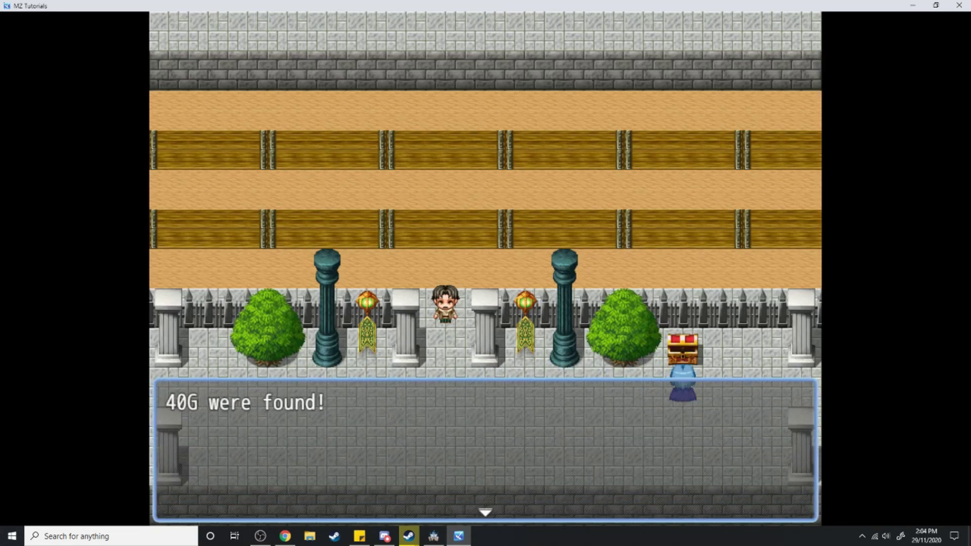
{"action": "key", "text": "Return"}
{"action": "key", "text": "Escape"}
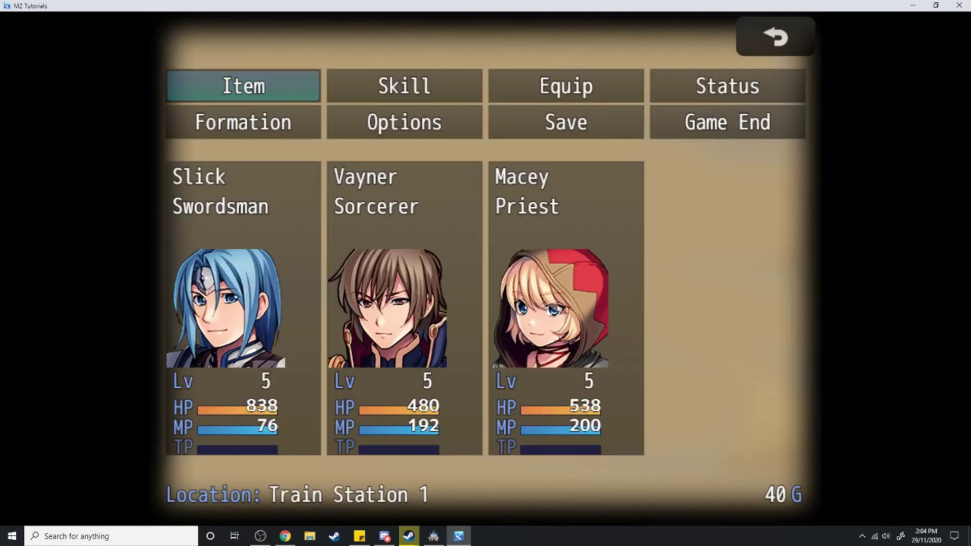
Walk back to the attendant and test the train ride by answering Yes to the question.
{"action": "key", "text": "Escape"}
{"action": "key", "text": "Left"}
{"action": "key", "text": "Left"}
{"action": "key", "text": "Left"}
{"action": "key", "text": "Left"}
{"action": "key", "text": "Left"}
{"action": "key", "text": "Left"}
{"action": "key", "text": "Up"}
{"action": "key", "text": "Return"}
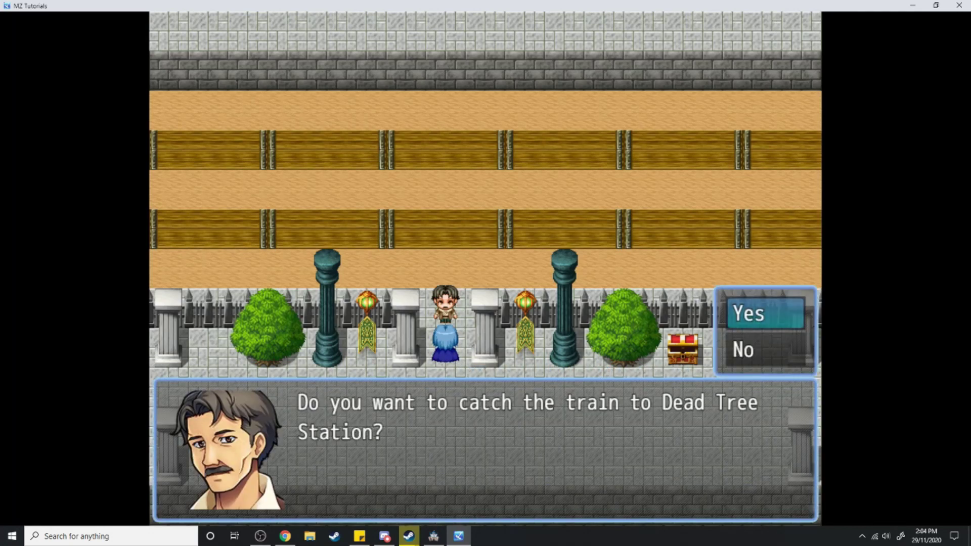
{"action": "key", "text": "Return"}
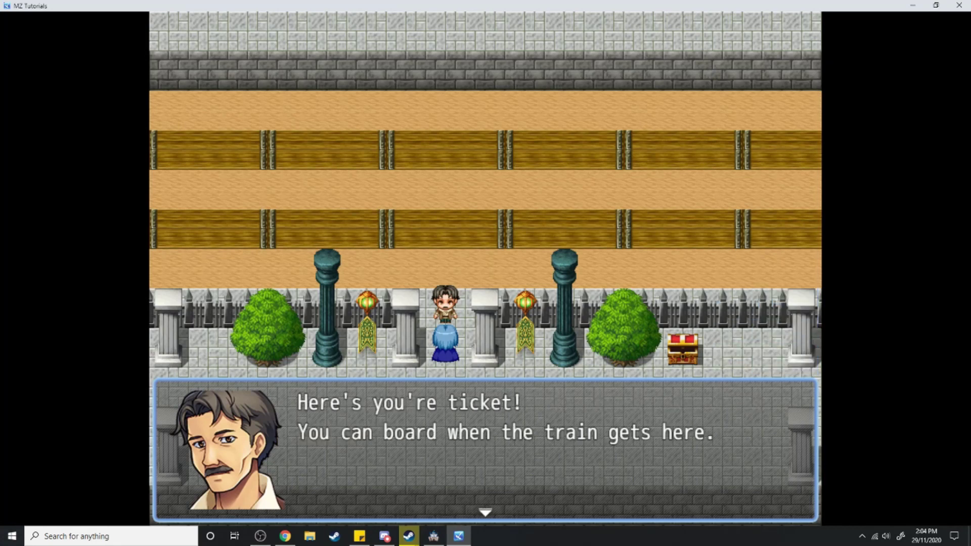
{"action": "key", "text": "Return"}
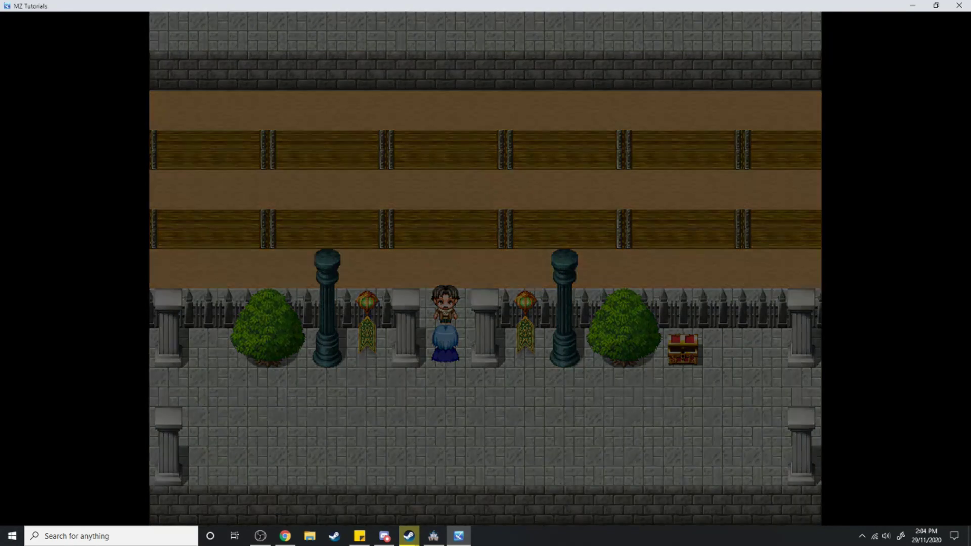
Walk around the destination station and check the location and remaining gold in the game menu.
{"action": "key", "text": "Down"}
{"action": "key", "text": "Down"}
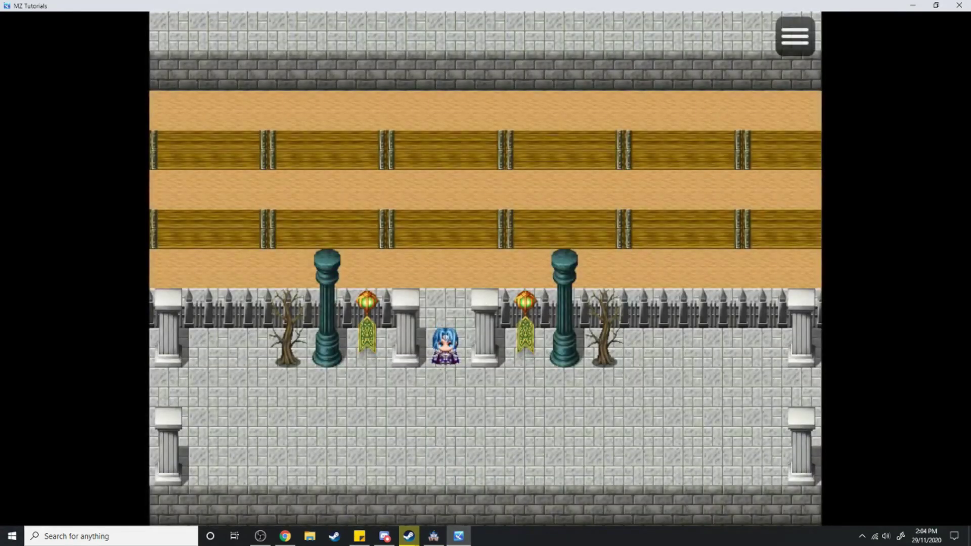
{"action": "key", "text": "Left"}
{"action": "key", "text": "Left"}
{"action": "key", "text": "Up"}
{"action": "key", "text": "Right"}
{"action": "key", "text": "Right"}
{"action": "key", "text": "Down"}
{"action": "key", "text": "Left"}
{"action": "key", "text": "Left"}
{"action": "key", "text": "Escape"}
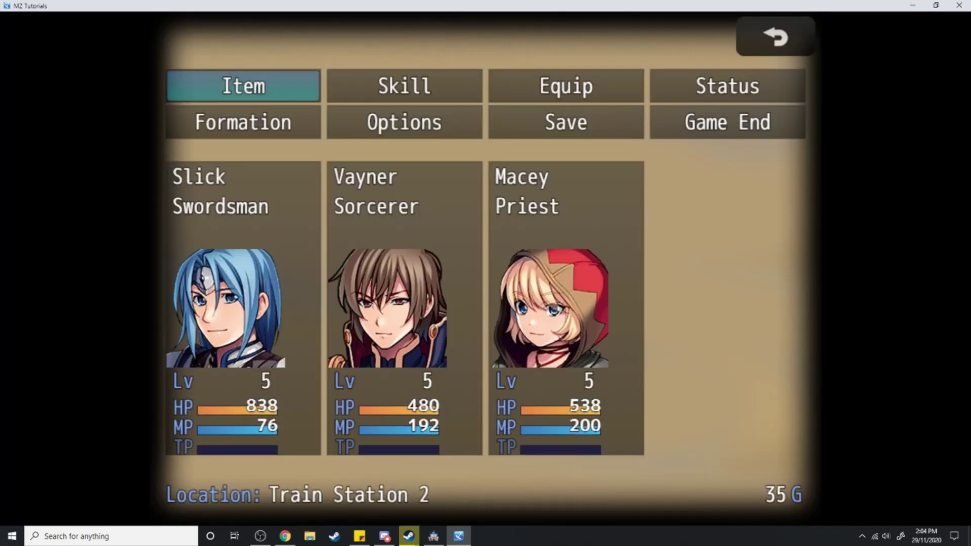
End the playtest and paste a copy of Train Station 1's attendant event onto the Train Station 2 map.
{"action": "key", "text": "Escape"}
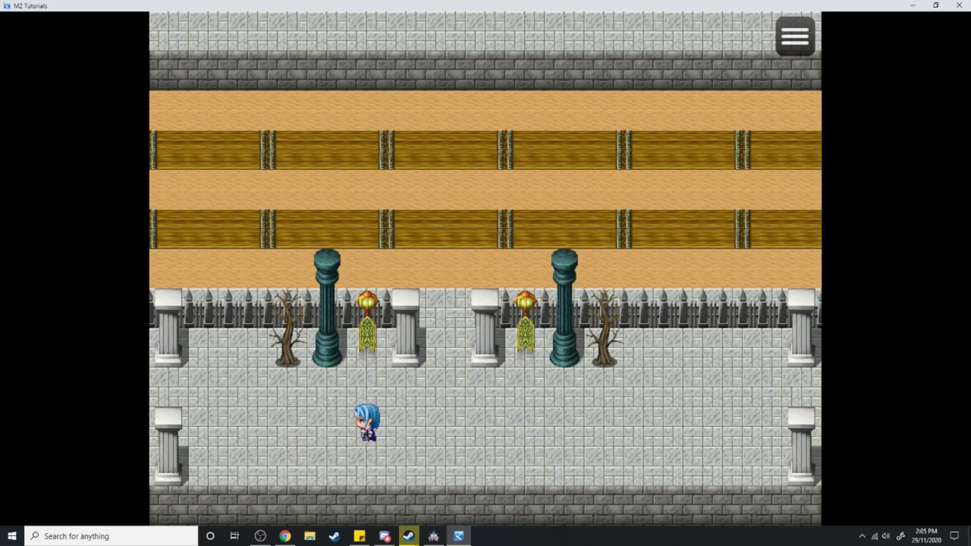
{"action": "key", "text": "alt+F4"}
{"action": "left_click", "coordinate": [414, 318]}
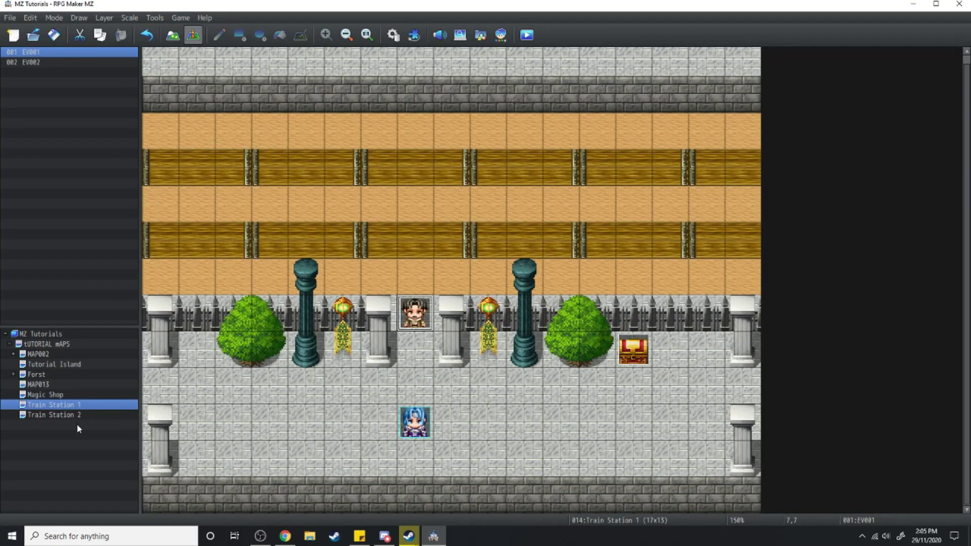
{"action": "left_click", "coordinate": [67, 414]}
{"action": "key", "text": "ctrl+v"}
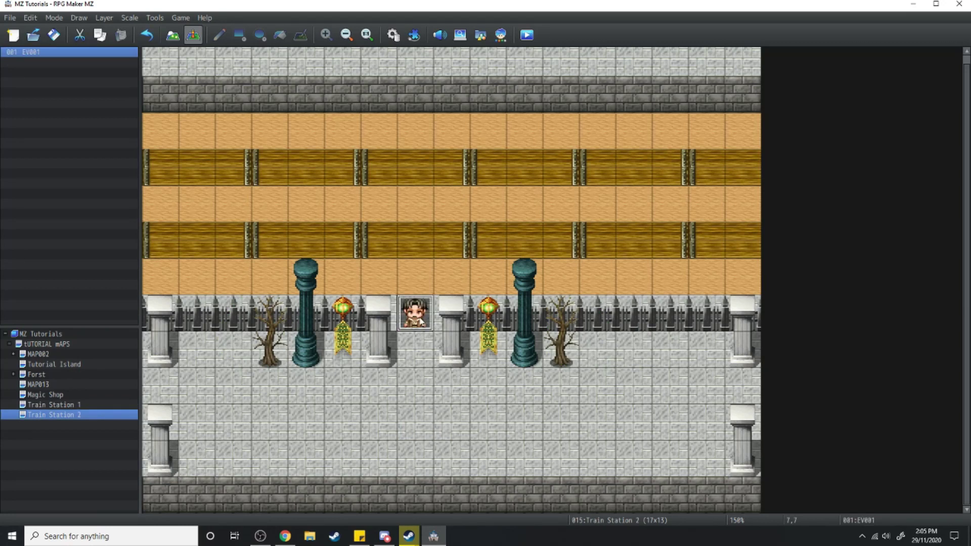
Edit the copied attendant's question so the destination reads "Live Tree Station".
{"action": "right_click", "coordinate": [417, 318]}
{"action": "left_click", "coordinate": [444, 329]}
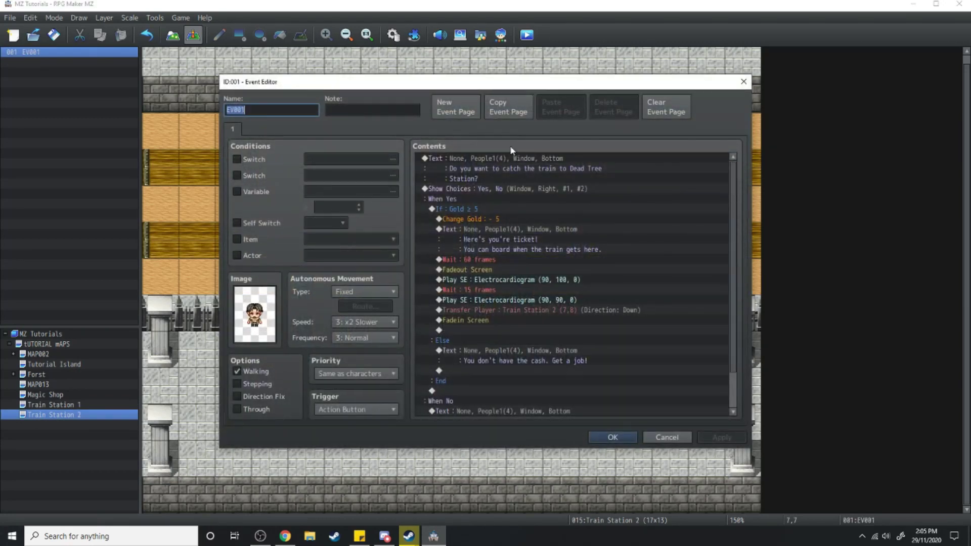
{"action": "left_click", "coordinate": [509, 166]}
{"action": "right_click", "coordinate": [517, 161]}
{"action": "left_click", "coordinate": [590, 177]}
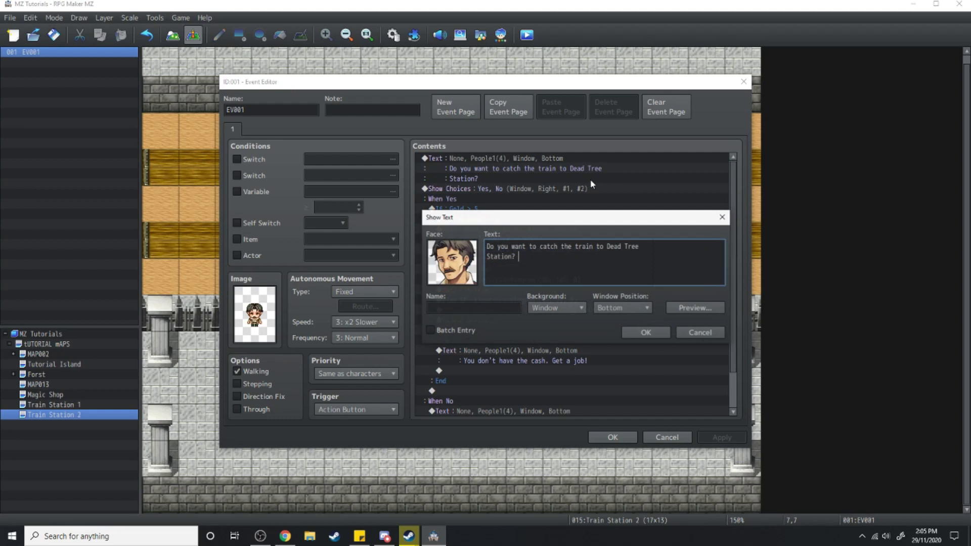
{"action": "double_click", "coordinate": [500, 256]}
{"action": "left_click_drag", "start_coordinate": [638, 246], "coordinate": [610, 247]}
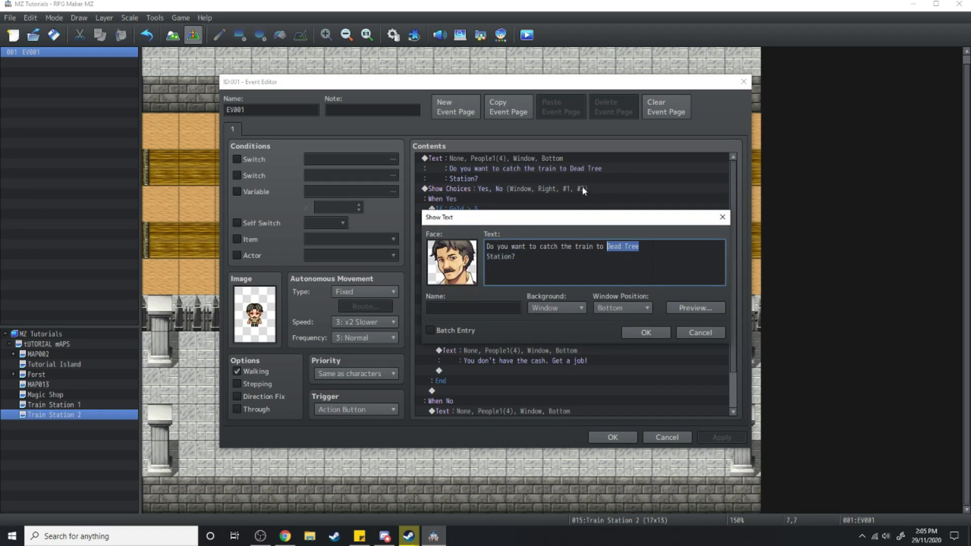
{"action": "type", "text": "Live Tree"}
{"action": "left_click", "coordinate": [646, 332]}
Set the copied event's Transfer Player destination to Train Station 1 at (7,8) and save the event.
{"action": "left_click", "coordinate": [532, 300]}
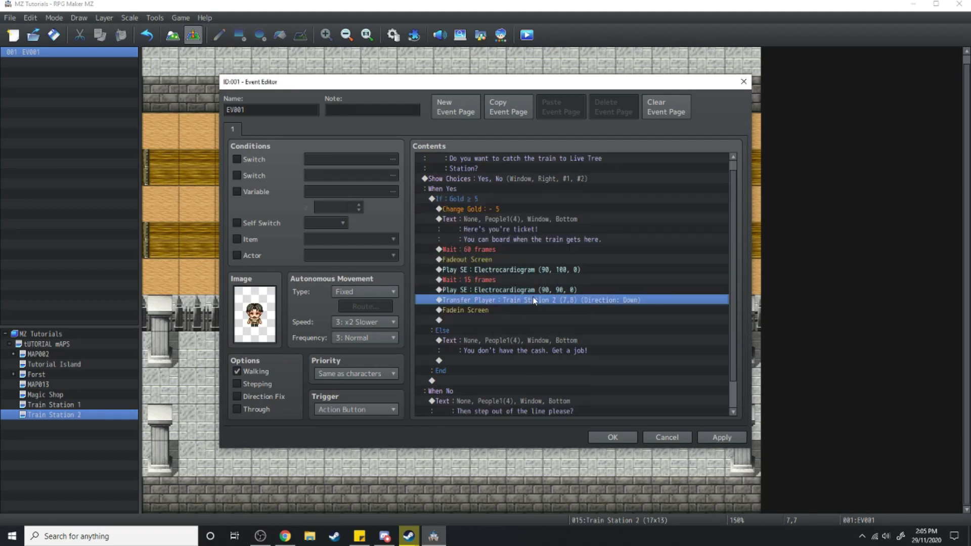
{"action": "right_click", "coordinate": [532, 300]}
{"action": "left_click", "coordinate": [563, 316]}
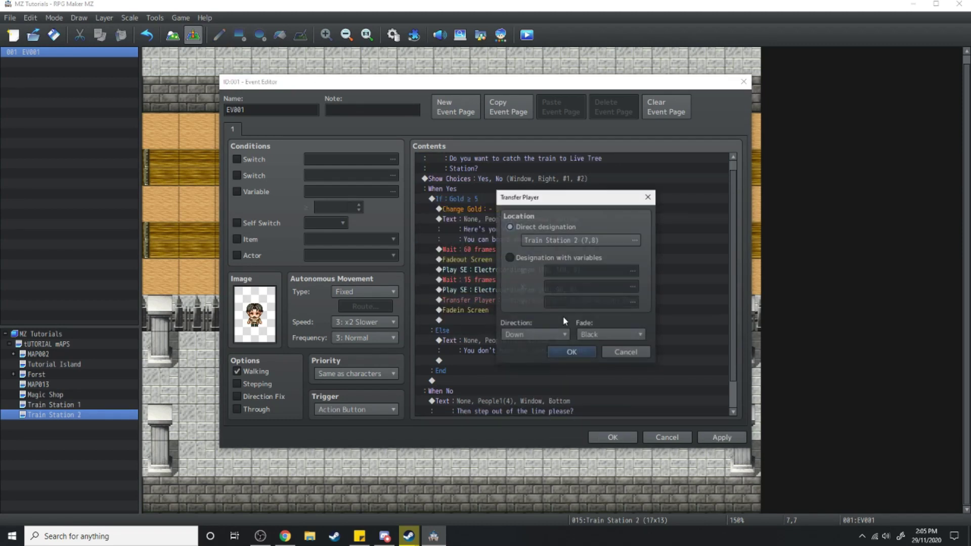
{"action": "left_click", "coordinate": [561, 242]}
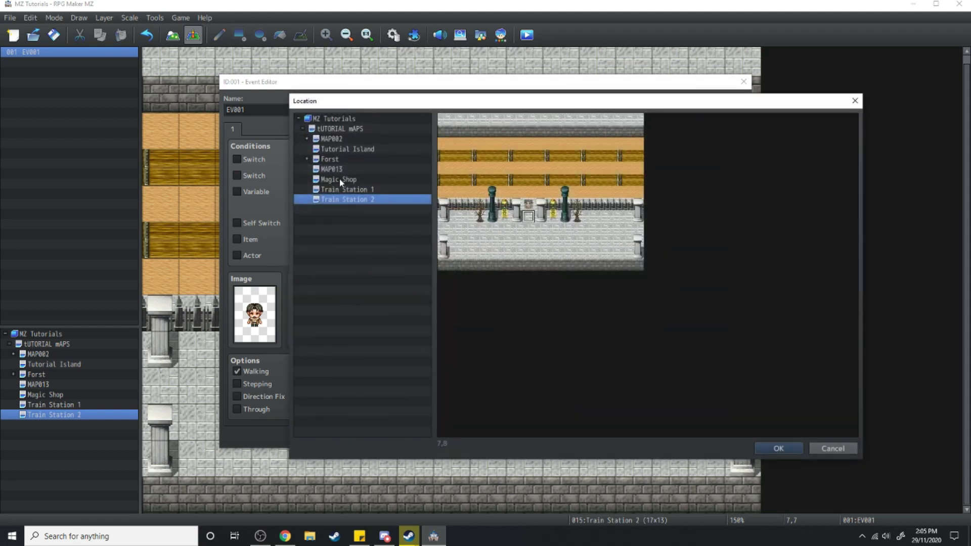
{"action": "left_click", "coordinate": [336, 191]}
{"action": "left_click", "coordinate": [528, 217]}
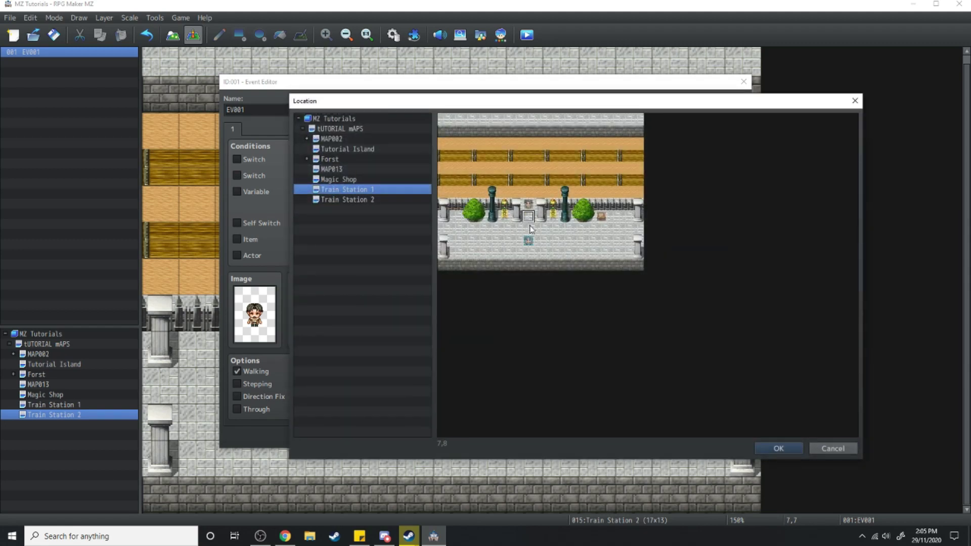
{"action": "left_click", "coordinate": [766, 448]}
{"action": "left_click", "coordinate": [620, 497]}
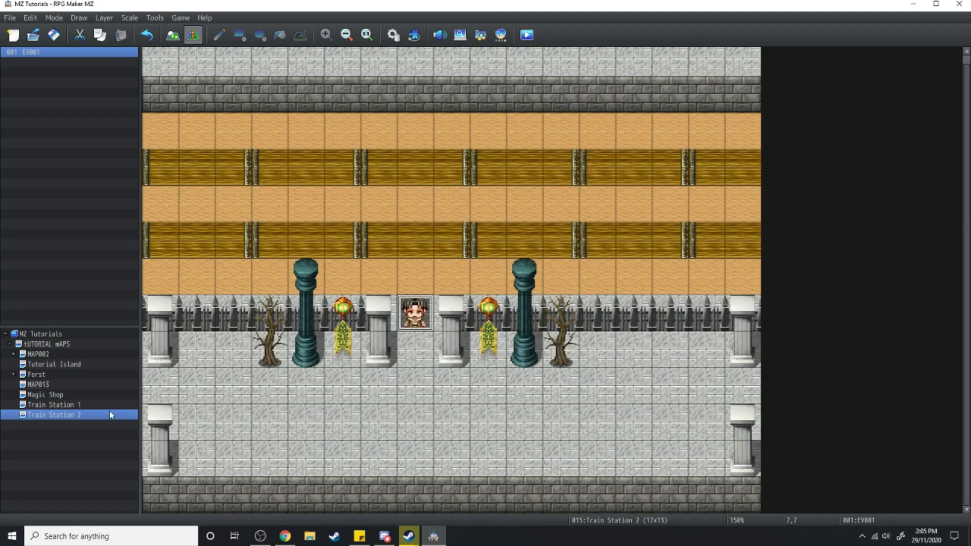
{"action": "left_click", "coordinate": [67, 405]}
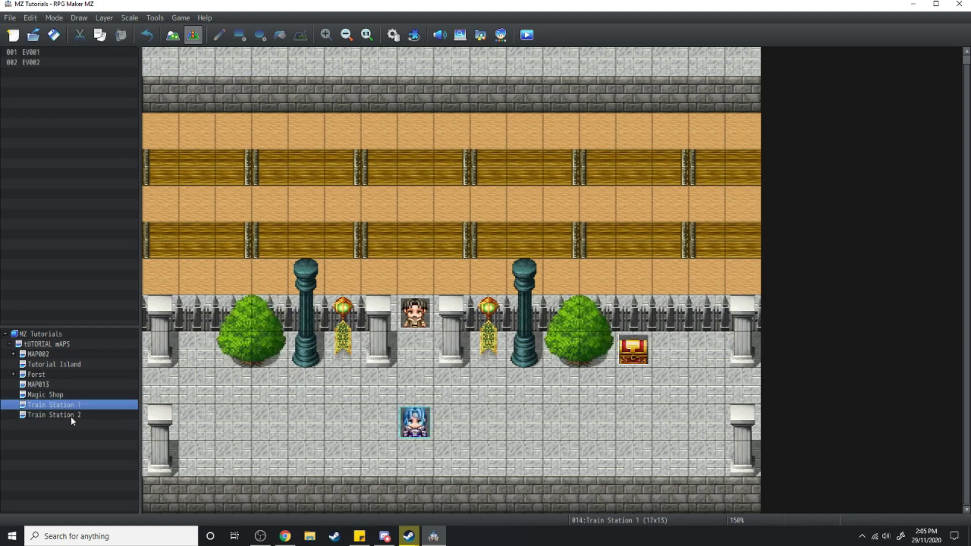
{"action": "left_click", "coordinate": [72, 415]}
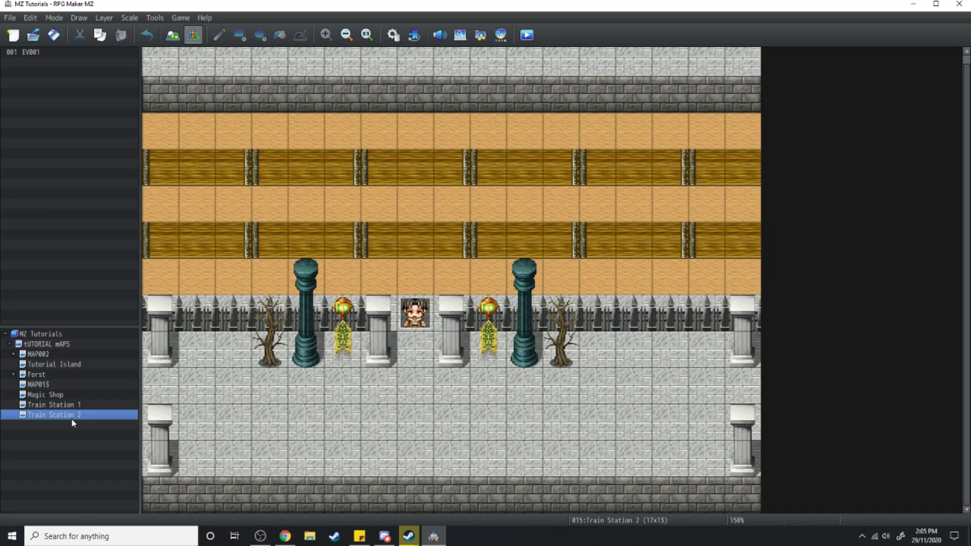
{"action": "left_click", "coordinate": [67, 405]}
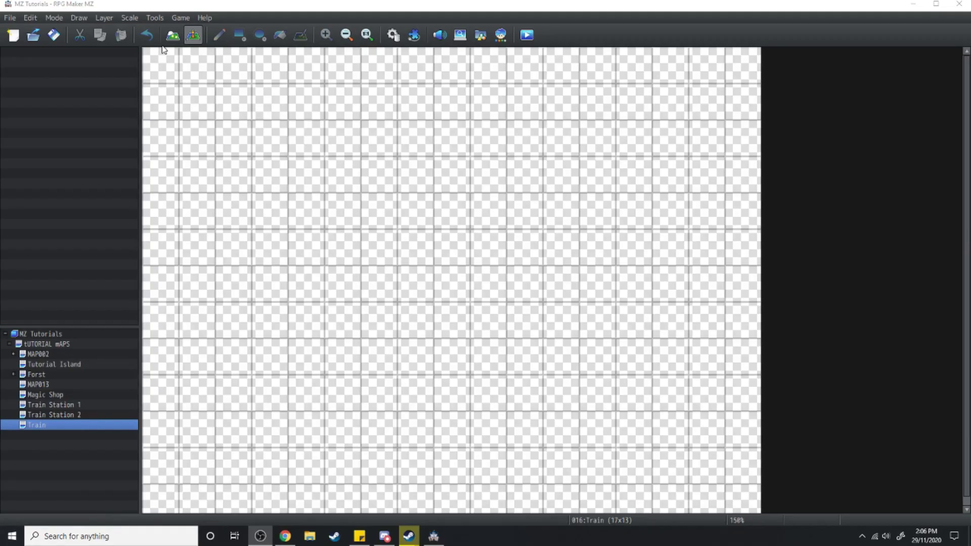
Paint the Train map's carriage with a purple rug floor, two doorway notches below, and a beige wall along its upper side.
{"action": "left_click", "coordinate": [172, 35]}
{"action": "left_click", "coordinate": [33, 317]}
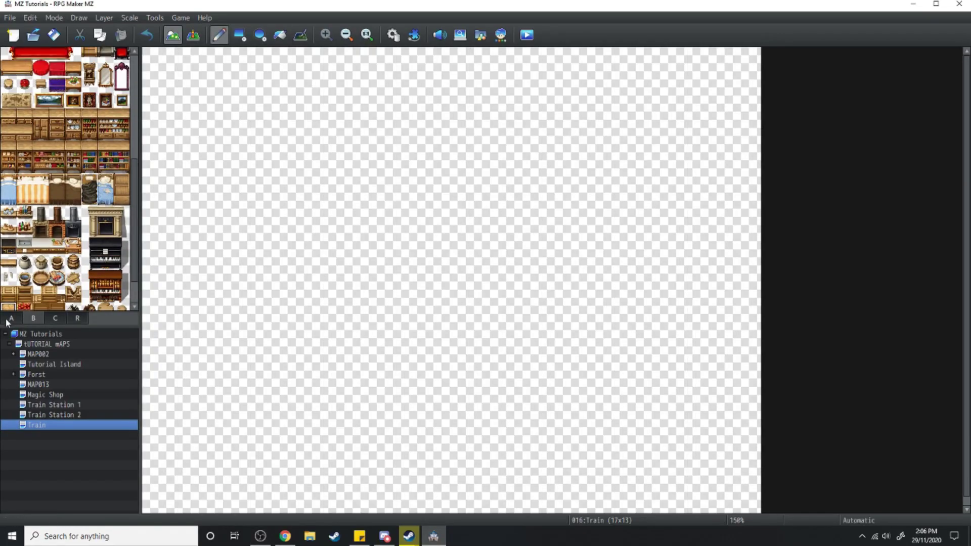
{"action": "left_click", "coordinate": [12, 317]}
{"action": "scroll", "coordinate": [37, 147], "scroll_direction": "up", "scroll_amount": 1}
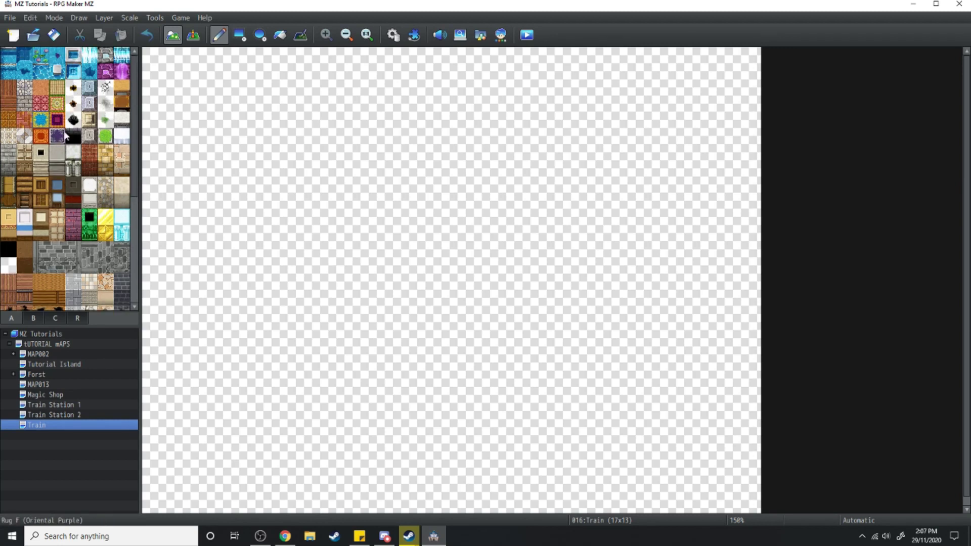
{"action": "mouse_move", "coordinate": [163, 311]}
{"action": "left_mouse_down"}
{"action": "mouse_move", "coordinate": [726, 328]}
{"action": "mouse_move", "coordinate": [743, 321]}
{"action": "left_mouse_up"}
{"action": "mouse_move", "coordinate": [732, 390]}
{"action": "left_mouse_down"}
{"action": "mouse_move", "coordinate": [162, 344]}
{"action": "mouse_move", "coordinate": [727, 387]}
{"action": "mouse_move", "coordinate": [418, 302]}
{"action": "mouse_move", "coordinate": [706, 271]}
{"action": "left_mouse_up"}
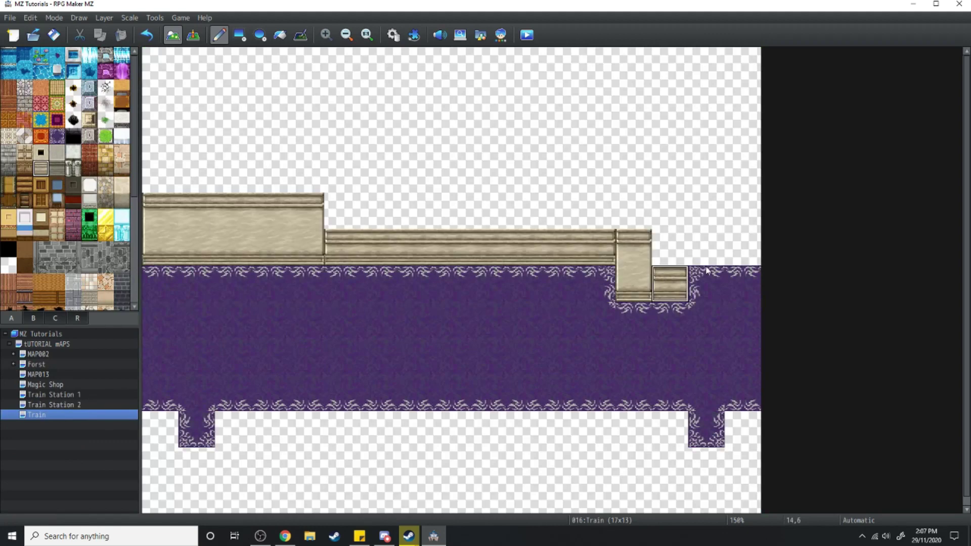
Place four green-curtained windows evenly spaced along the carriage wall.
{"action": "left_click", "coordinate": [33, 318]}
{"action": "left_click", "coordinate": [49, 180]}
{"action": "left_click", "coordinate": [215, 229]}
{"action": "left_click", "coordinate": [361, 229]}
{"action": "left_click", "coordinate": [506, 229]}
{"action": "left_click", "coordinate": [652, 229]}
Place round wooden stools as seats in a row under the windows and in paired groups across the lower carriage.
{"action": "left_click", "coordinate": [15, 265]}
{"action": "left_click", "coordinate": [268, 350]}
{"action": "left_click", "coordinate": [268, 390]}
{"action": "left_click_drag", "start_coordinate": [268, 280], "coordinate": [633, 280]}
{"action": "left_click_drag", "start_coordinate": [268, 351], "coordinate": [632, 389]}
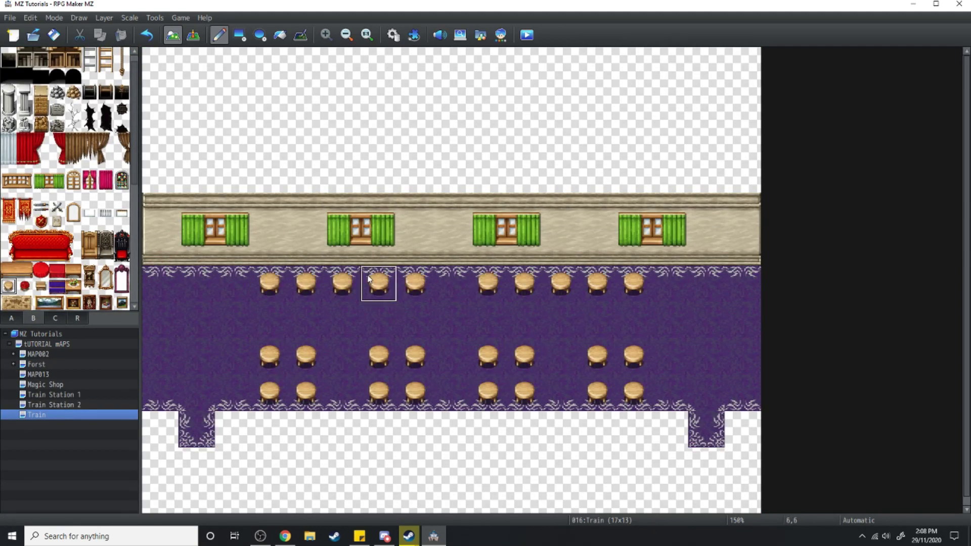
Add passenger events with character images on some of the carriage seats.
{"action": "left_click", "coordinate": [193, 35]}
{"action": "double_click", "coordinate": [377, 279]}
{"action": "left_click", "coordinate": [612, 437]}
{"action": "left_click", "coordinate": [613, 437]}
{"action": "double_click", "coordinate": [254, 313]}
{"action": "left_click", "coordinate": [319, 274]}
{"action": "left_click", "coordinate": [501, 186]}
{"action": "left_click", "coordinate": [589, 372]}
{"action": "left_click", "coordinate": [612, 437]}
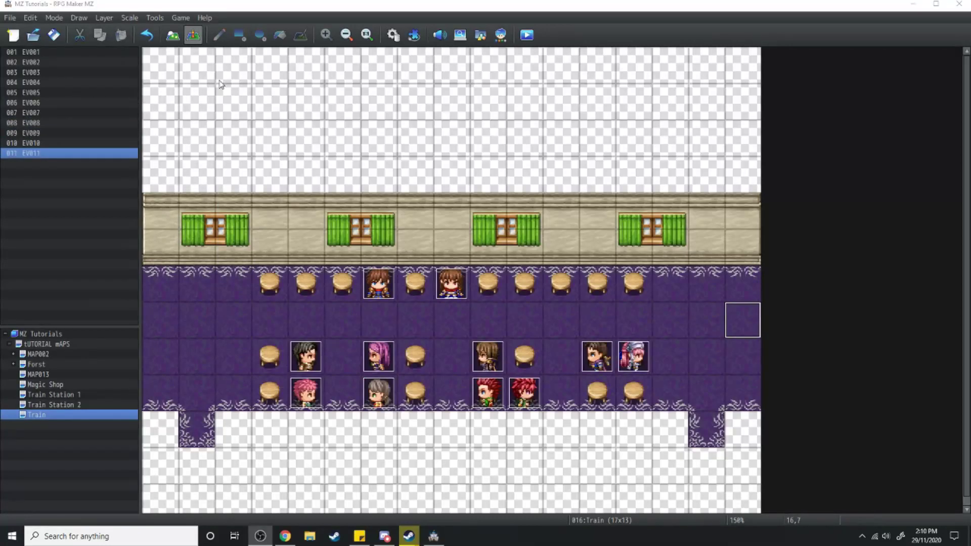
Create an event at map tile (0,0) with a Parallel trigger and a Shake Screen command of 5, 5, 60 frames.
{"action": "double_click", "coordinate": [161, 65]}
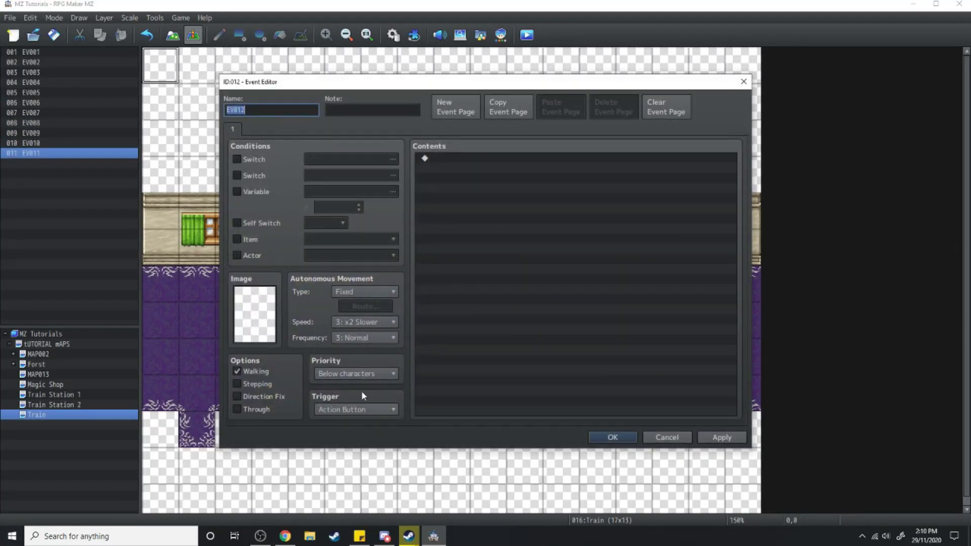
{"action": "left_click", "coordinate": [356, 409]}
{"action": "left_click", "coordinate": [372, 375]}
{"action": "double_click", "coordinate": [639, 159]}
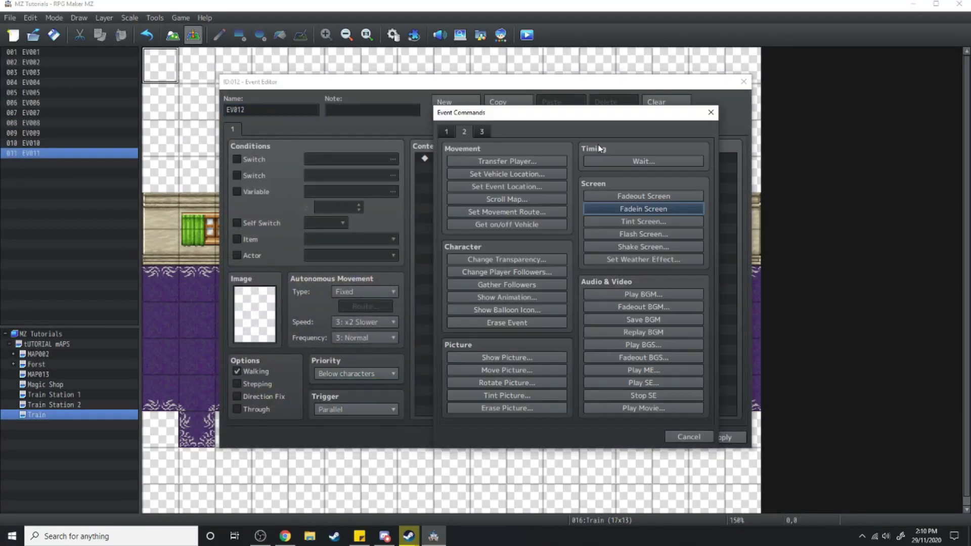
{"action": "left_click", "coordinate": [640, 247]}
{"action": "key", "text": "Return"}
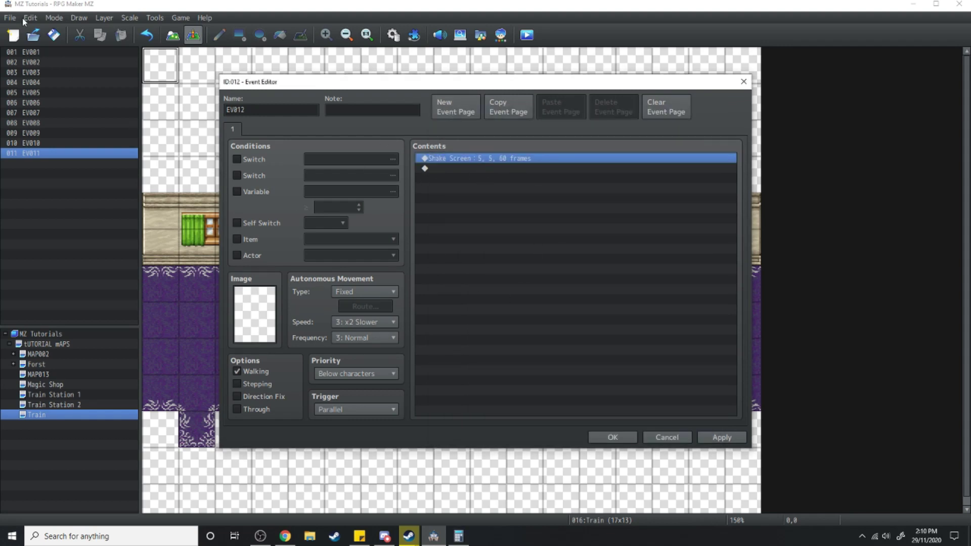
{"action": "left_click", "coordinate": [708, 437]}
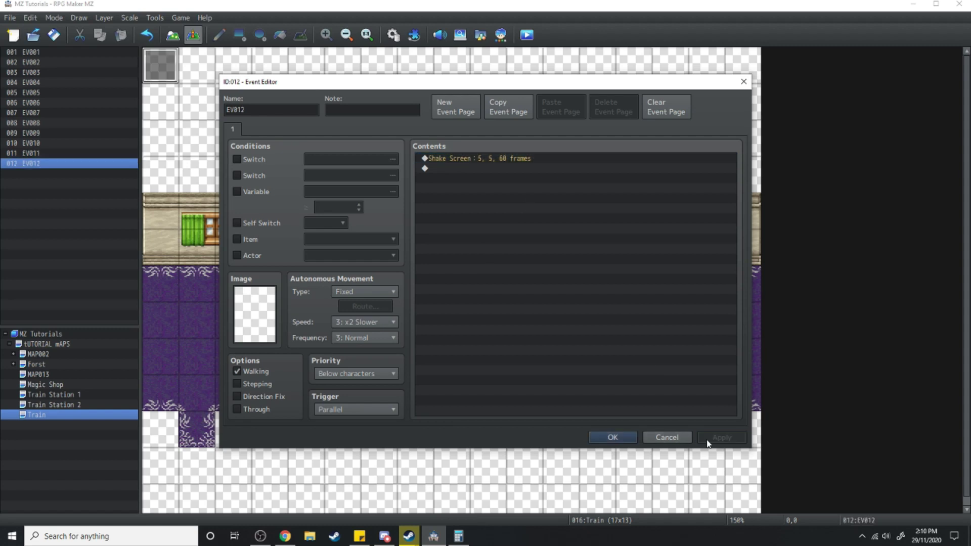
{"action": "left_click", "coordinate": [612, 437]}
Create another event at tile (1,0) with a Control Timer command that starts a 1 min 0 sec timer.
{"action": "double_click", "coordinate": [196, 65]}
{"action": "double_click", "coordinate": [475, 159]}
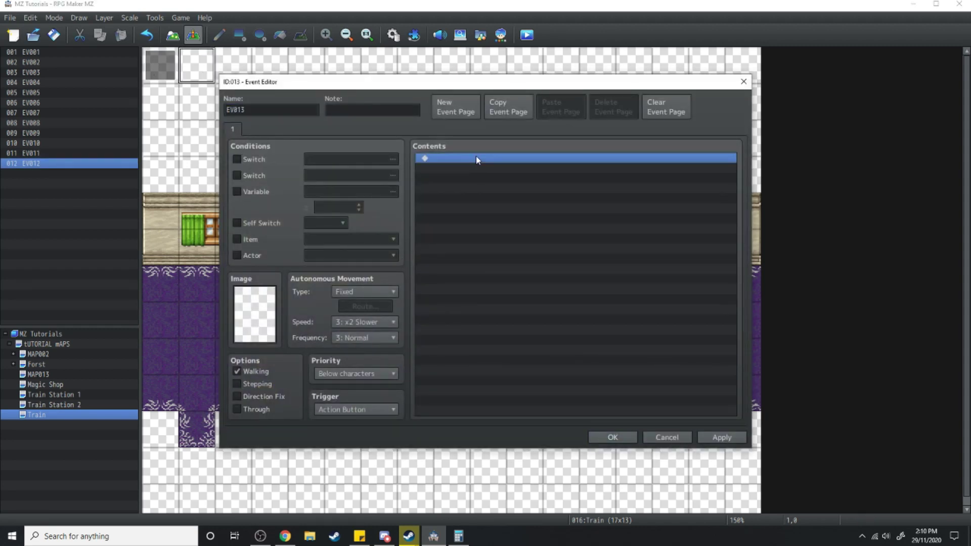
{"action": "left_click", "coordinate": [529, 285]}
{"action": "left_click", "coordinate": [562, 293]}
{"action": "left_click", "coordinate": [563, 316]}
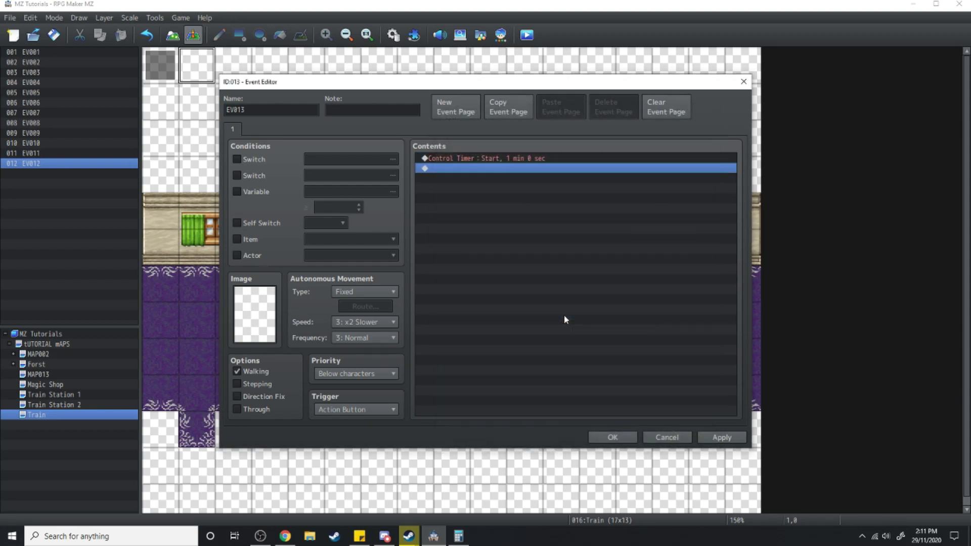
Add a conditional branch after the timer command that checks for Timer ≥ 0 min 0 sec.
{"action": "double_click", "coordinate": [563, 315]}
{"action": "left_click", "coordinate": [503, 321]}
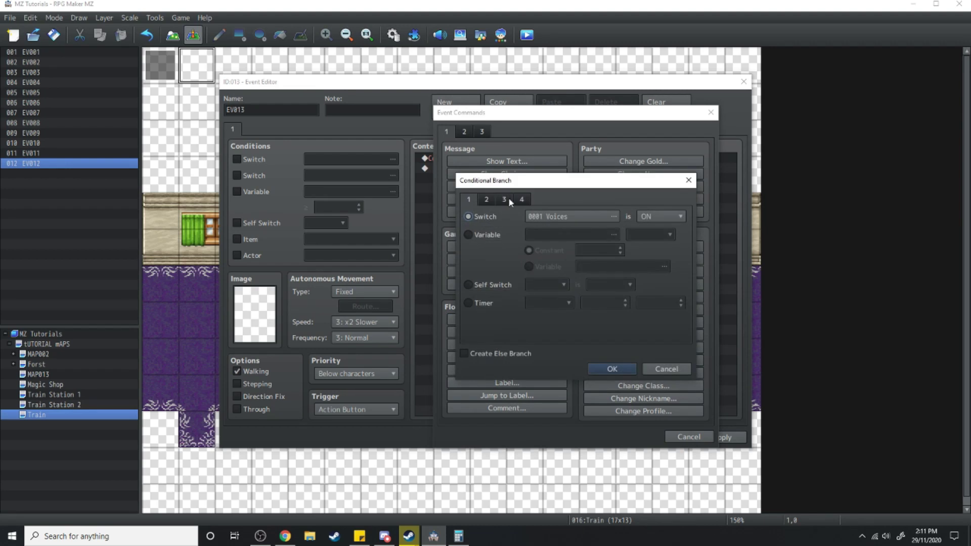
{"action": "left_click", "coordinate": [469, 303]}
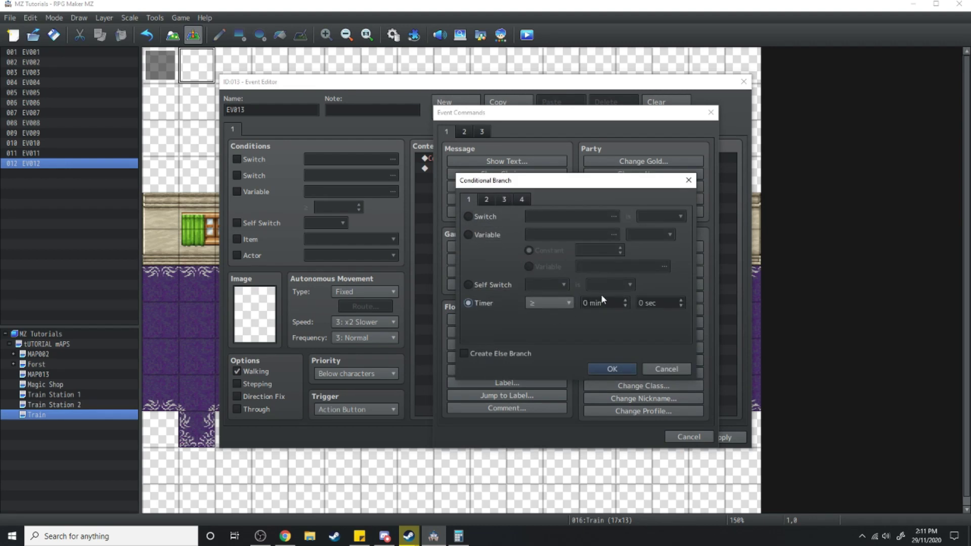
{"action": "left_click", "coordinate": [612, 368]}
Inside the timer branch, turn ON switch 0008, naming it "Train ride over".
{"action": "double_click", "coordinate": [488, 179]}
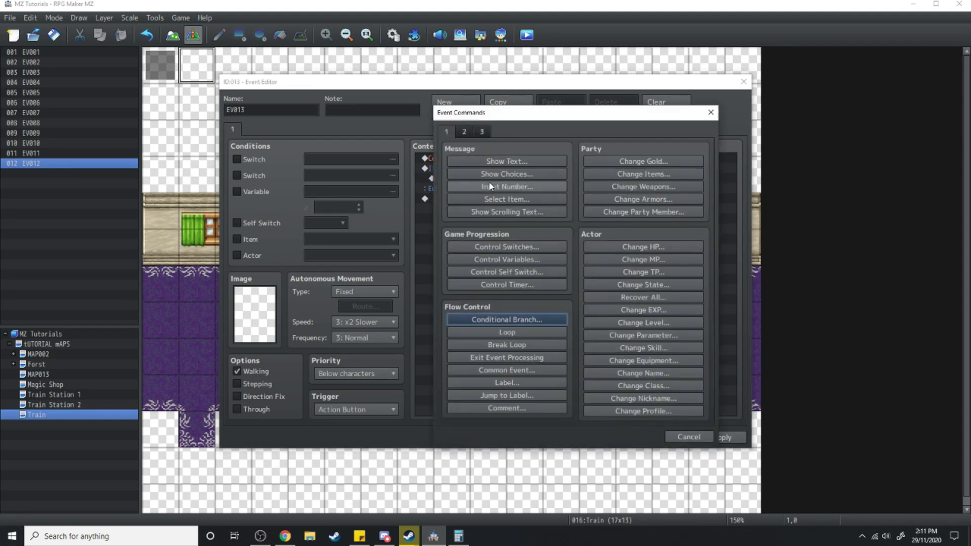
{"action": "left_click", "coordinate": [515, 246]}
{"action": "left_click", "coordinate": [611, 254]}
{"action": "left_click", "coordinate": [617, 240]}
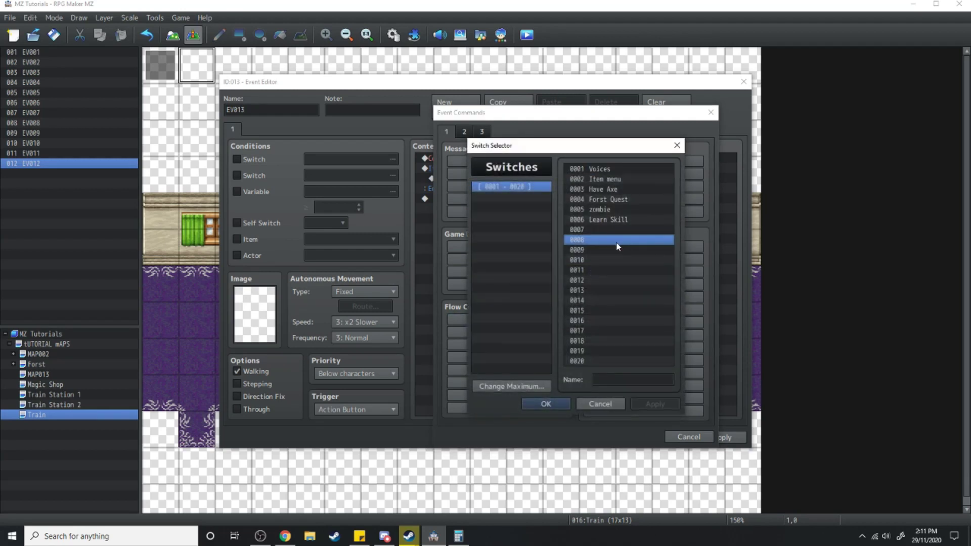
{"action": "left_click", "coordinate": [618, 378]}
{"action": "type", "text": "Tr"}
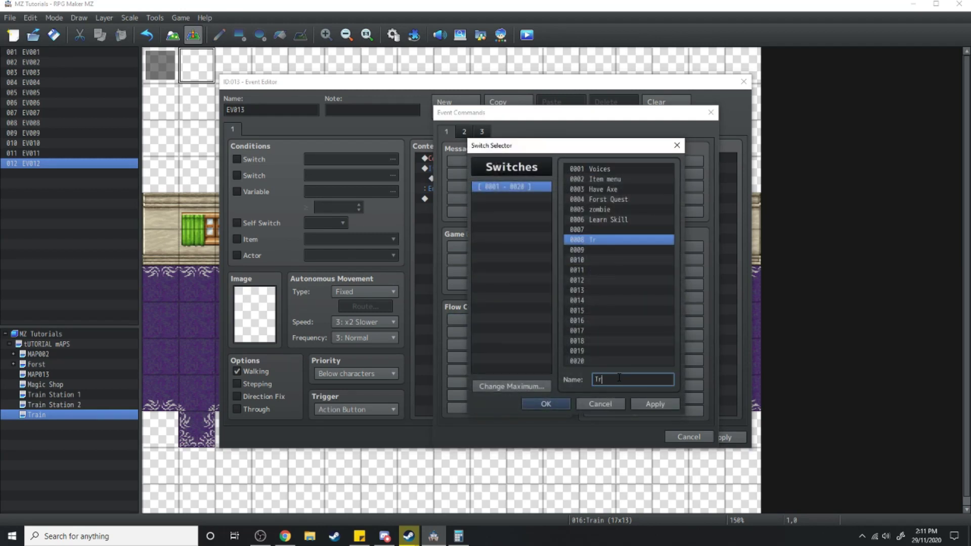
{"action": "type", "text": "ain ride over"}
{"action": "key", "text": "Return"}
{"action": "left_click", "coordinate": [578, 326]}
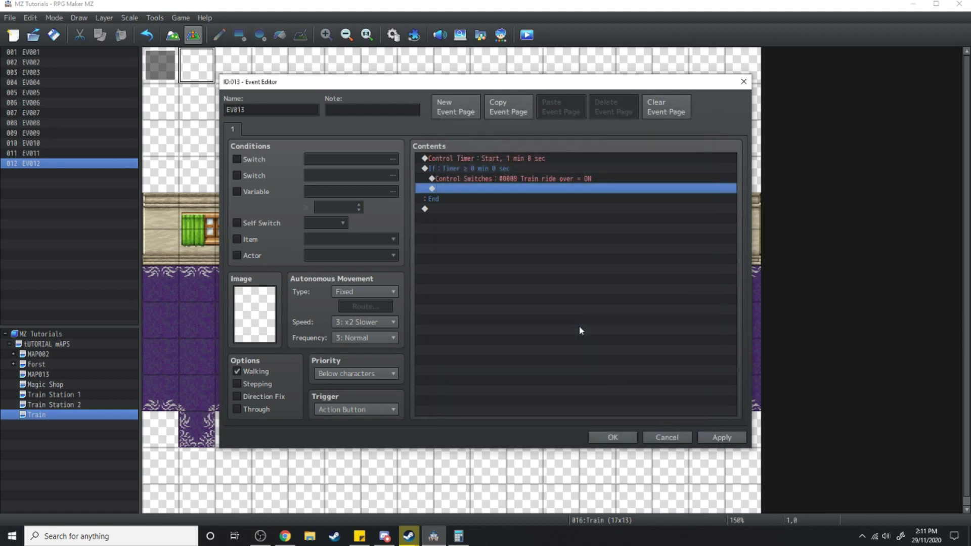
Turn the "Train ride over" switch OFF at the event's start and add Exit Event Processing inside the timer branch.
{"action": "double_click", "coordinate": [472, 188]}
{"action": "left_click", "coordinate": [470, 131]}
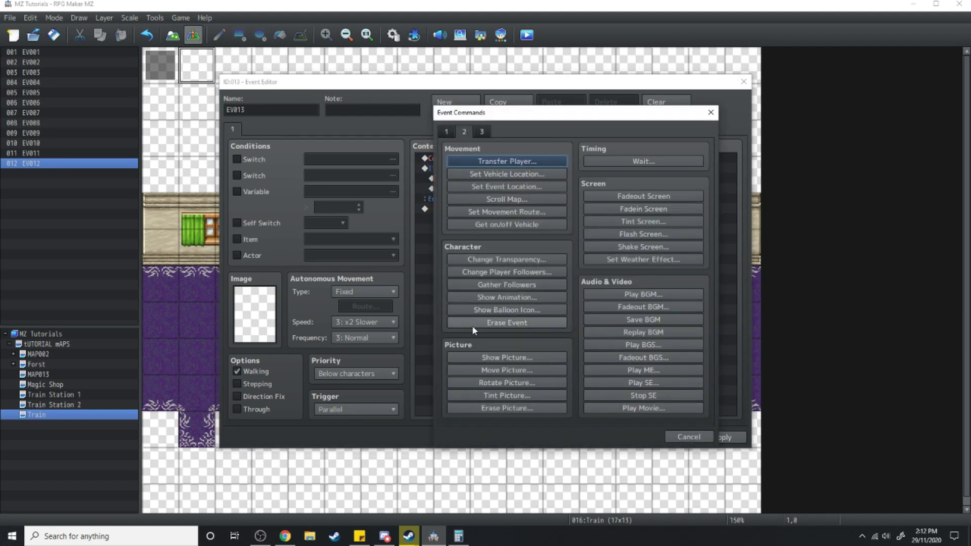
{"action": "left_click", "coordinate": [446, 132]}
{"action": "left_click", "coordinate": [507, 246]}
{"action": "left_click", "coordinate": [630, 261]}
{"action": "double_click", "coordinate": [641, 240]}
{"action": "left_click", "coordinate": [576, 306]}
{"action": "left_click", "coordinate": [577, 326]}
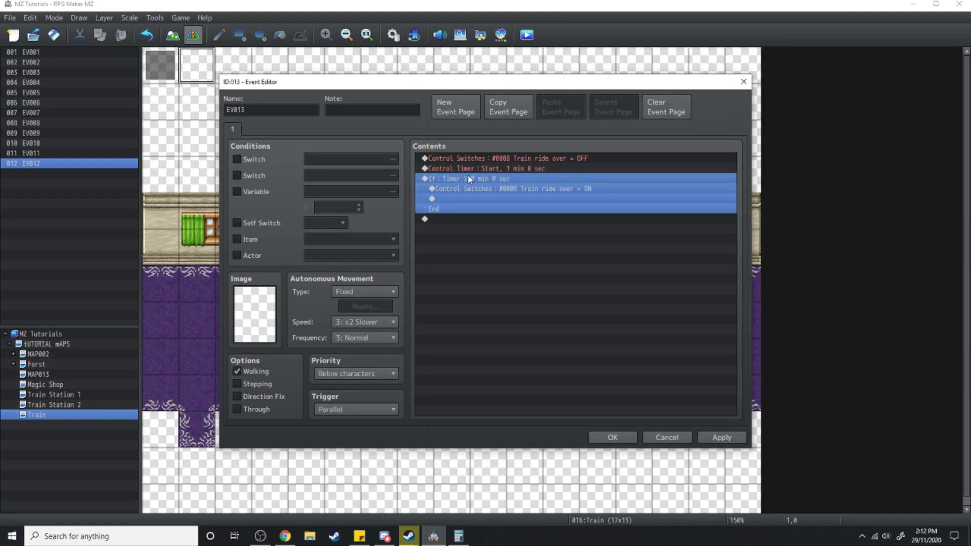
{"action": "double_click", "coordinate": [499, 200]}
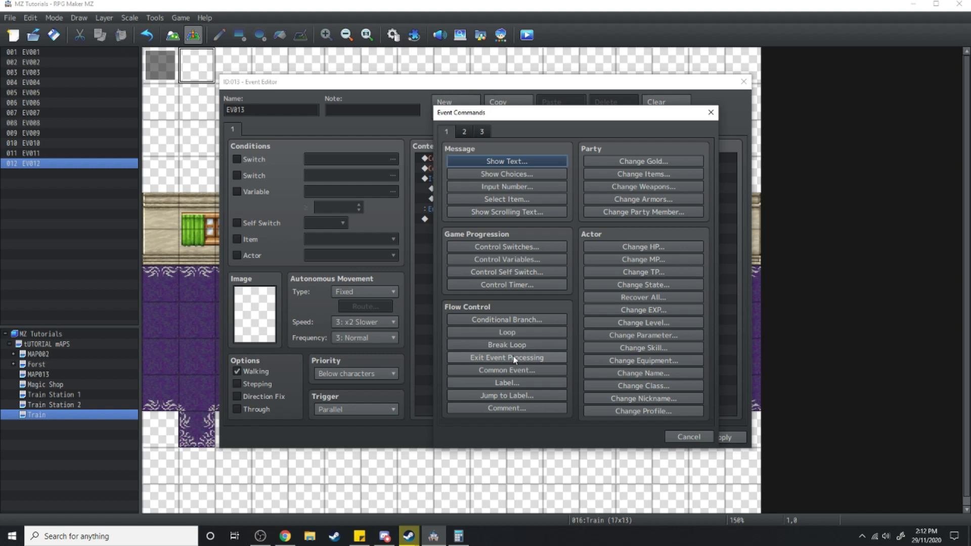
{"action": "left_click", "coordinate": [446, 356]}
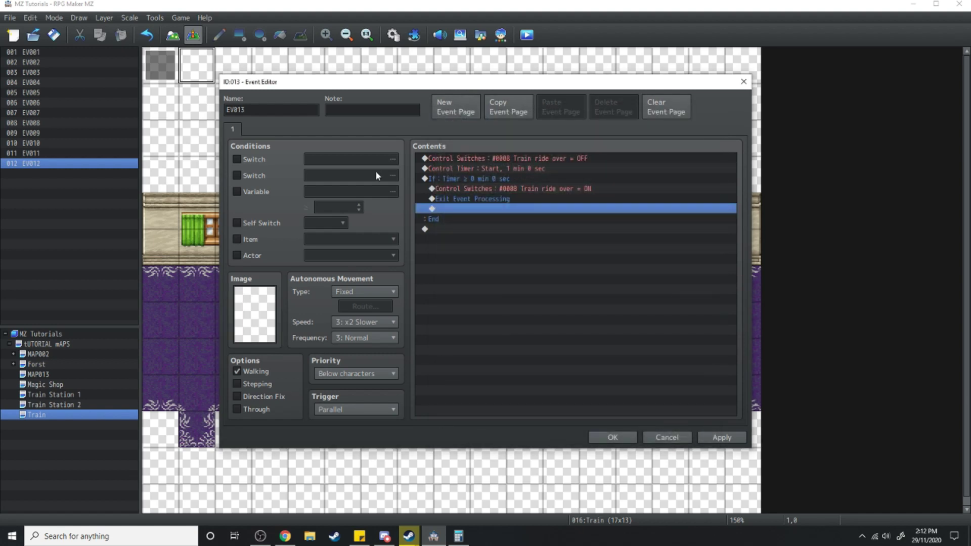
Insert a Show Text before Exit Event Processing reading "The train has now arrived at the next station", with Dim background and Middle position, and save the event.
{"action": "left_click", "coordinate": [488, 200]}
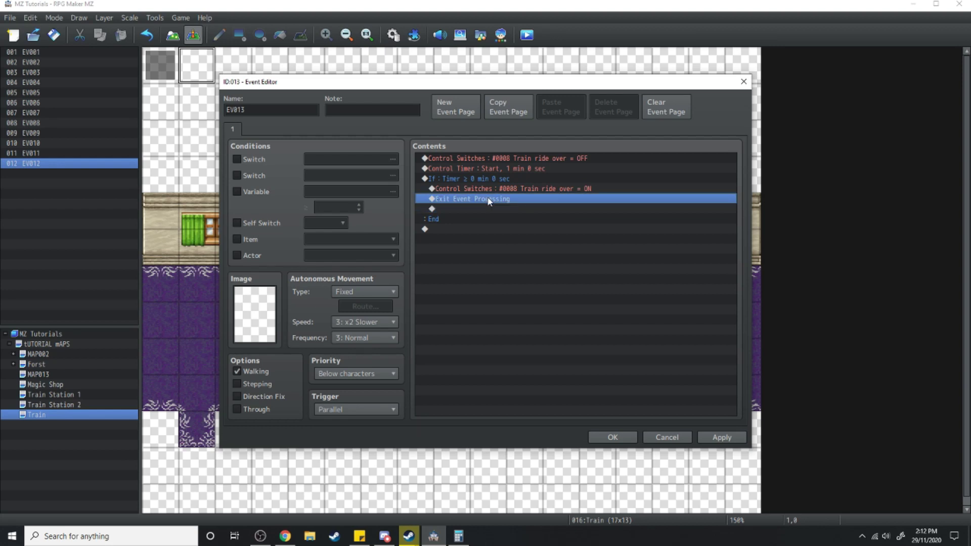
{"action": "double_click", "coordinate": [488, 200]}
{"action": "left_click", "coordinate": [483, 157]}
{"action": "double_click", "coordinate": [455, 244]}
{"action": "key", "text": "Escape"}
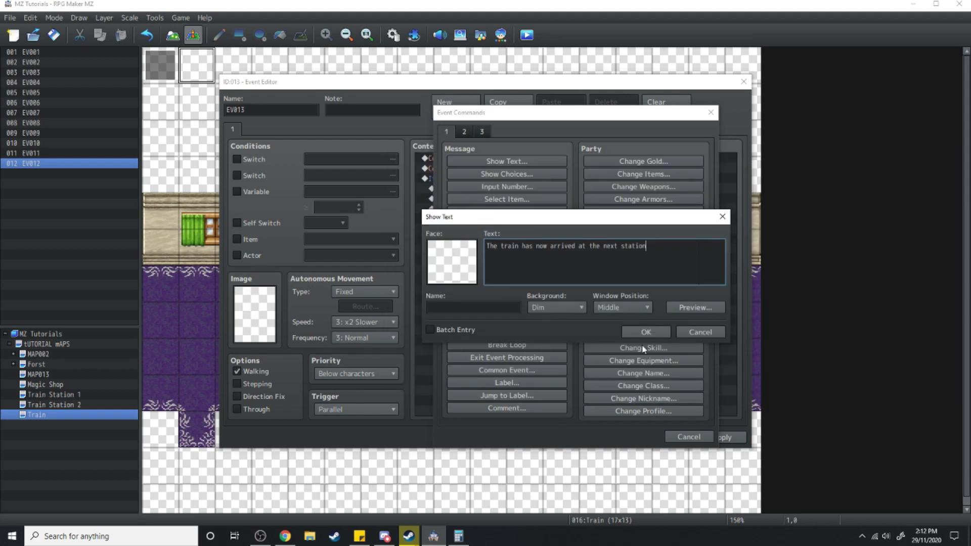
{"action": "left_click", "coordinate": [645, 332]}
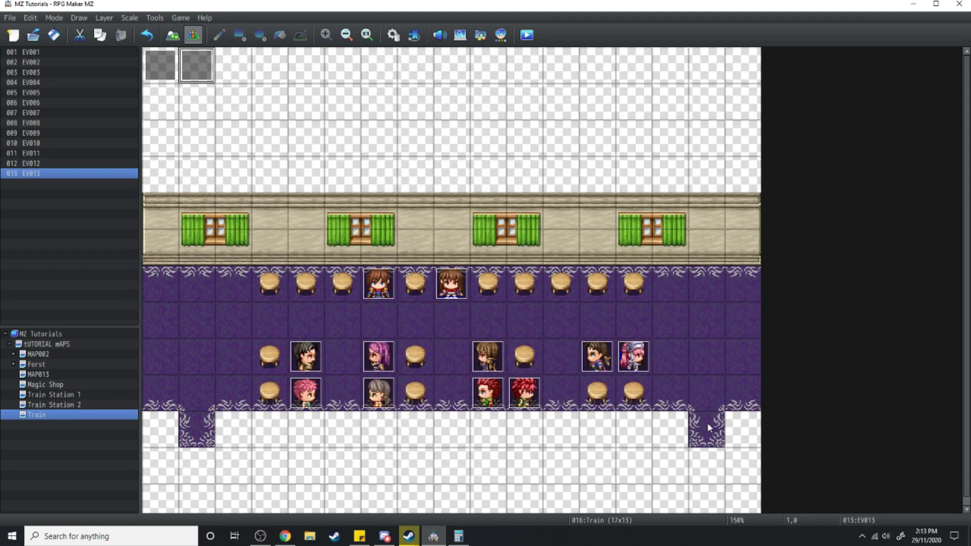
Create an event at tile (15,10) with a switch condition on switch 0009, naming that switch "Train to Dead Tree".
{"action": "double_click", "coordinate": [707, 422]}
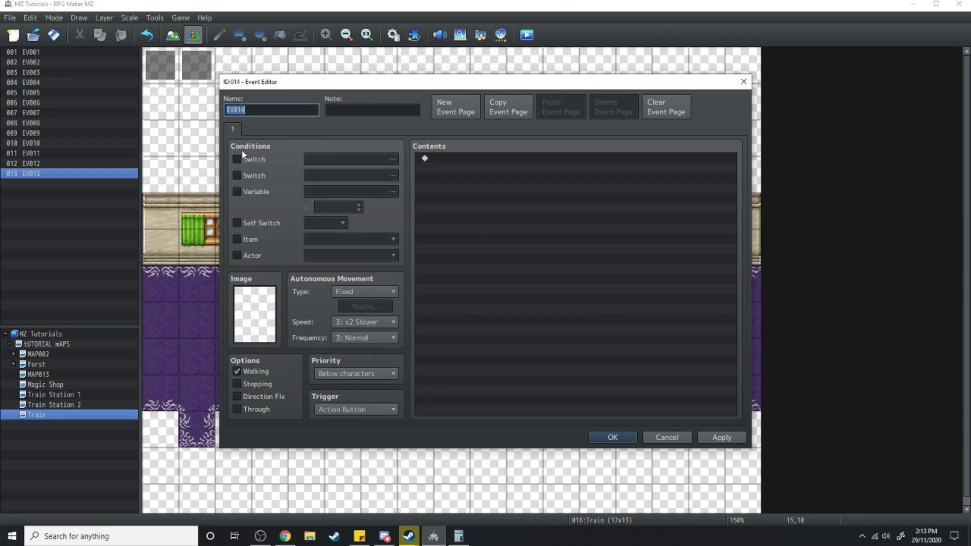
{"action": "left_click", "coordinate": [237, 159]}
{"action": "left_click", "coordinate": [374, 159]}
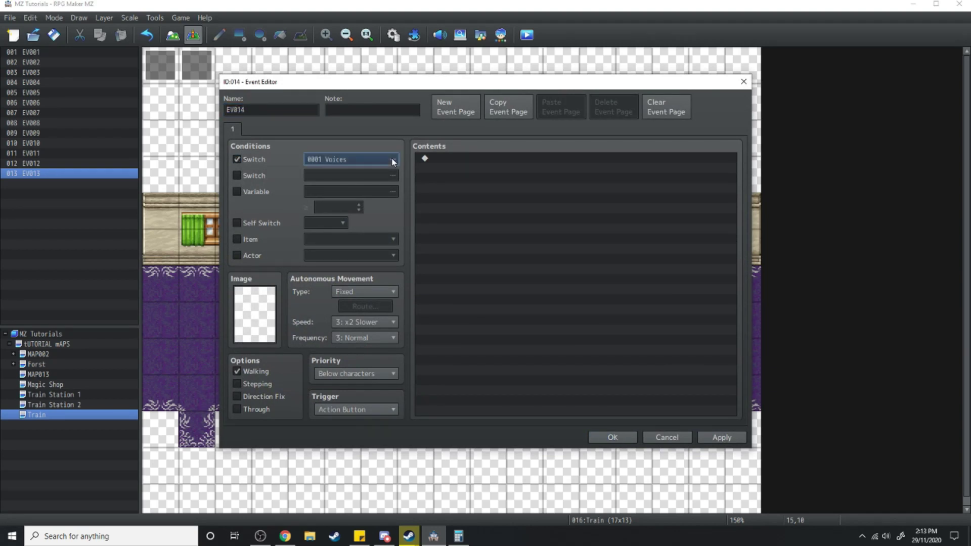
{"action": "left_click", "coordinate": [519, 234]}
{"action": "double_click", "coordinate": [520, 234]}
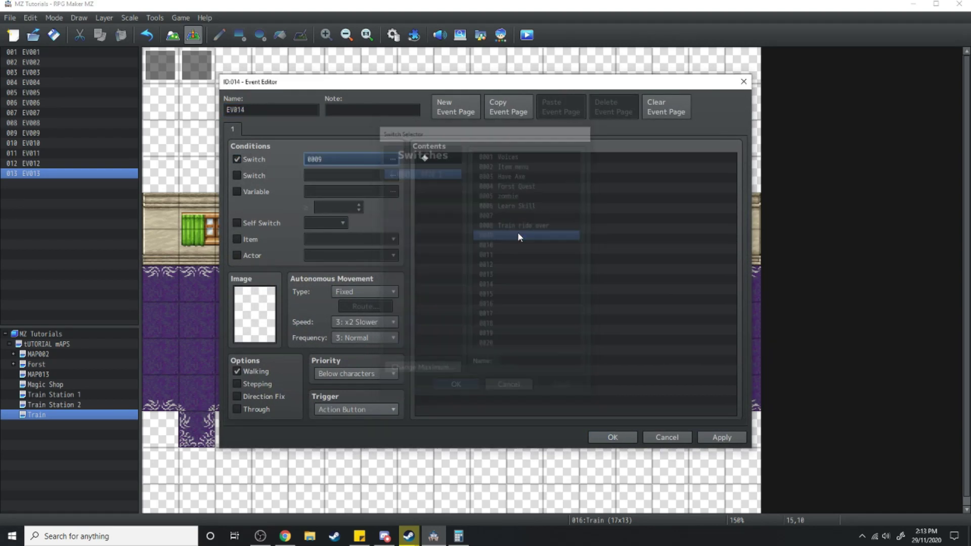
{"action": "left_click", "coordinate": [354, 159]}
{"action": "left_click", "coordinate": [536, 364]}
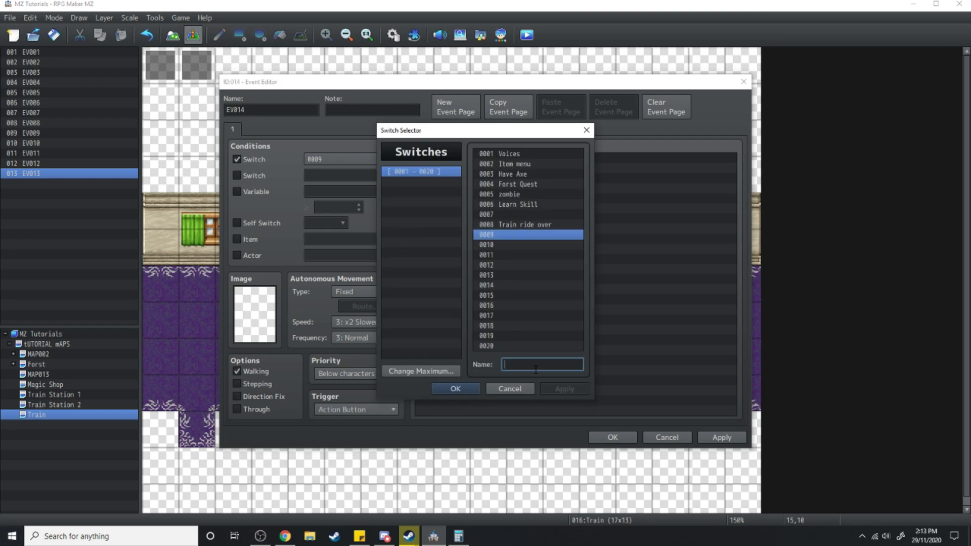
{"action": "type", "text": "Train to Dead"}
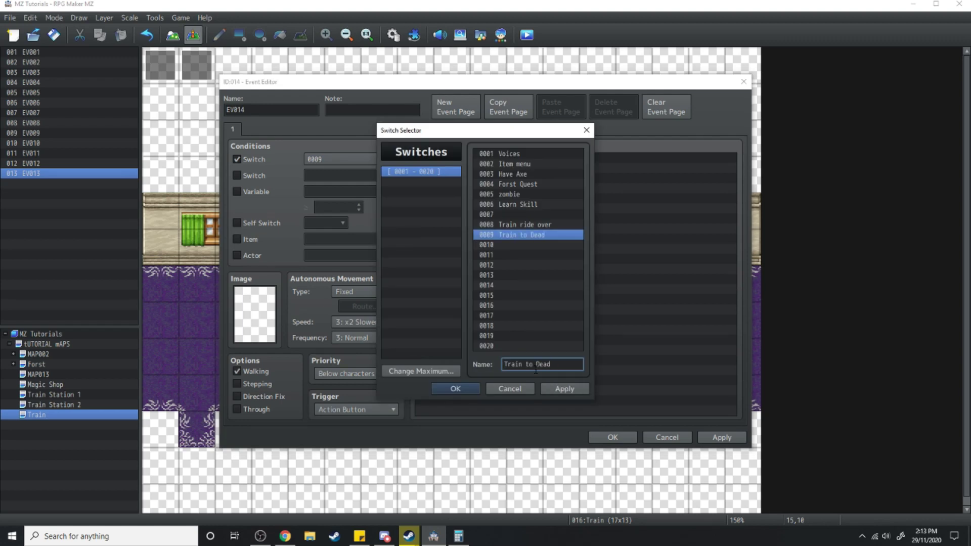
{"action": "type", "text": " Tree"}
Name switch 0010 "Train to Live Tree" and choose 0009 "Train to Dead Tree" as the first switch condition.
{"action": "left_click", "coordinate": [523, 246]}
{"action": "left_click", "coordinate": [541, 364]}
{"action": "type", "text": "Train to Live Tree"}
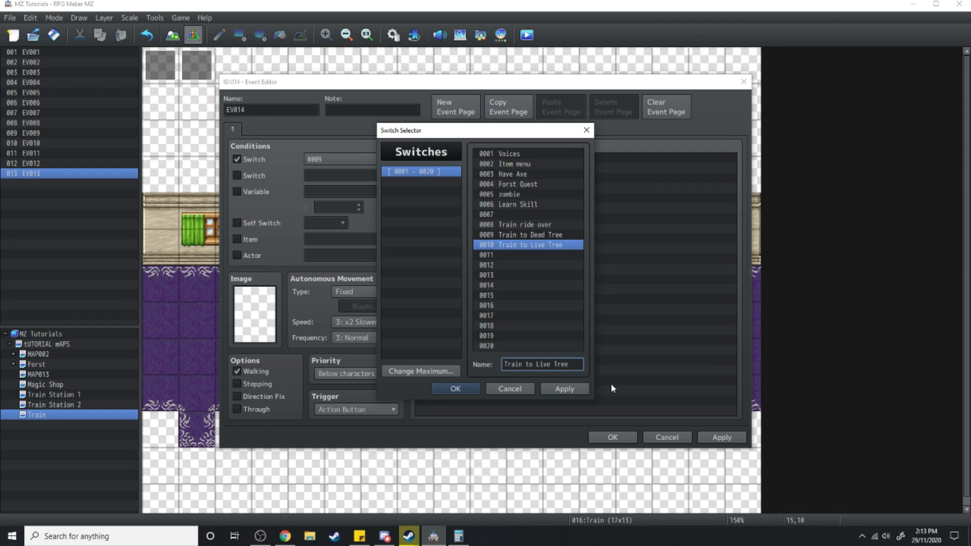
{"action": "left_click", "coordinate": [530, 236]}
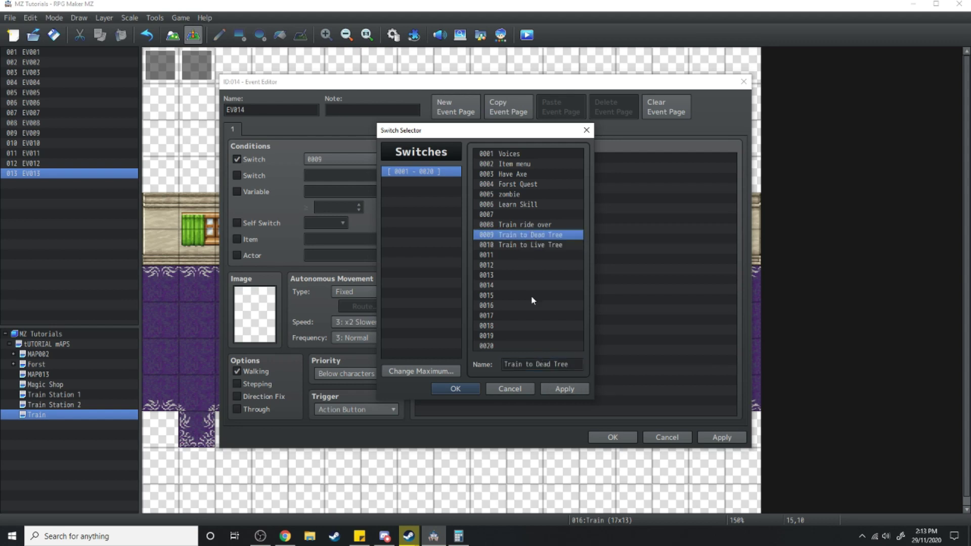
{"action": "left_click", "coordinate": [565, 389]}
{"action": "left_click", "coordinate": [455, 388]}
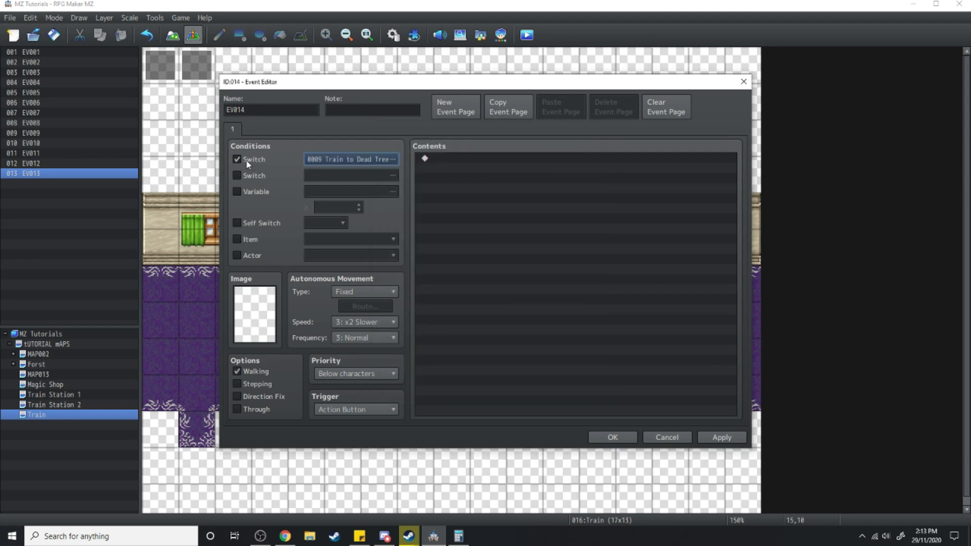
Add switch 0008 "Train ride over" as the second switch condition on page 1.
{"action": "left_click", "coordinate": [236, 175]}
{"action": "left_click", "coordinate": [386, 172]}
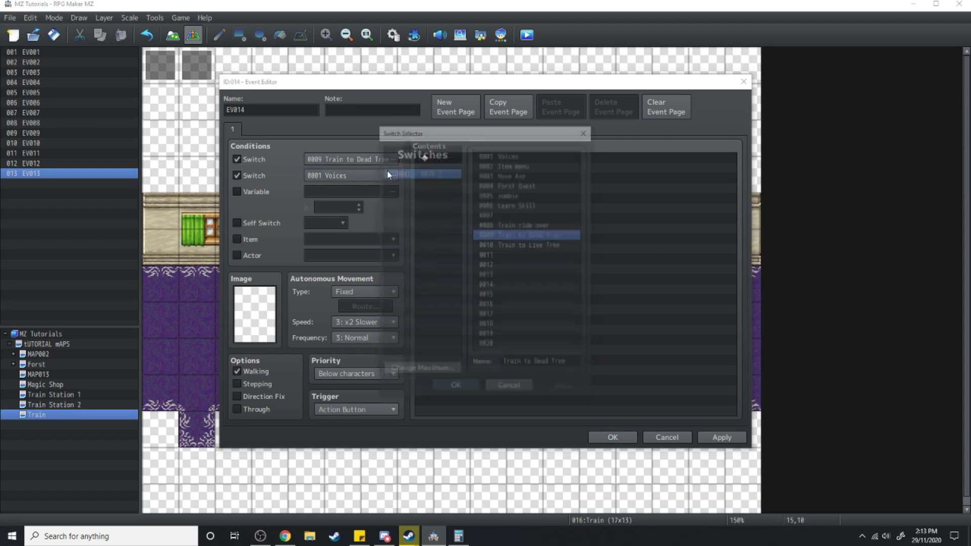
{"action": "double_click", "coordinate": [553, 224]}
Add a Transfer Player command to Train Station 2 (7,8) on page 1 and set the trigger to Player Touch.
{"action": "left_click", "coordinate": [494, 158]}
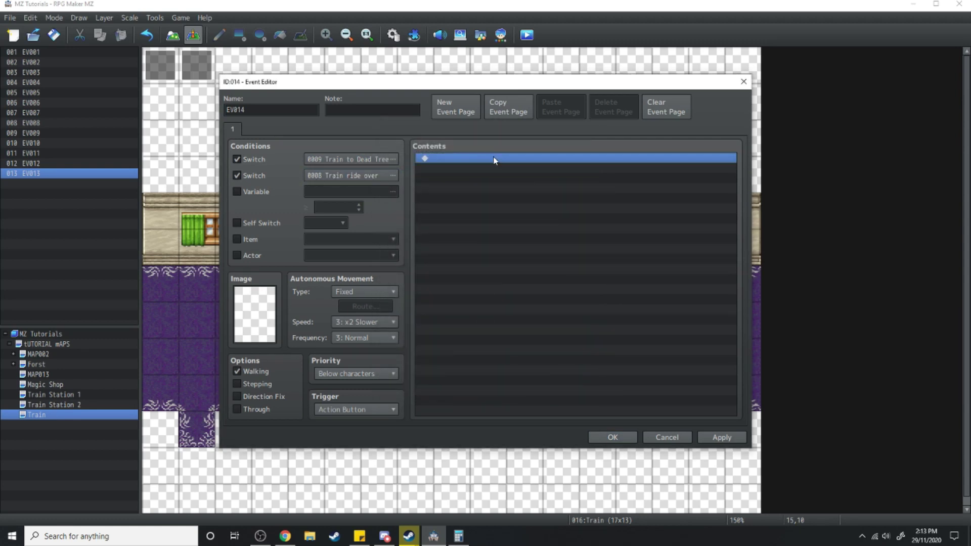
{"action": "right_click", "coordinate": [495, 157]}
{"action": "key", "text": "Return"}
{"action": "left_click", "coordinate": [494, 158]}
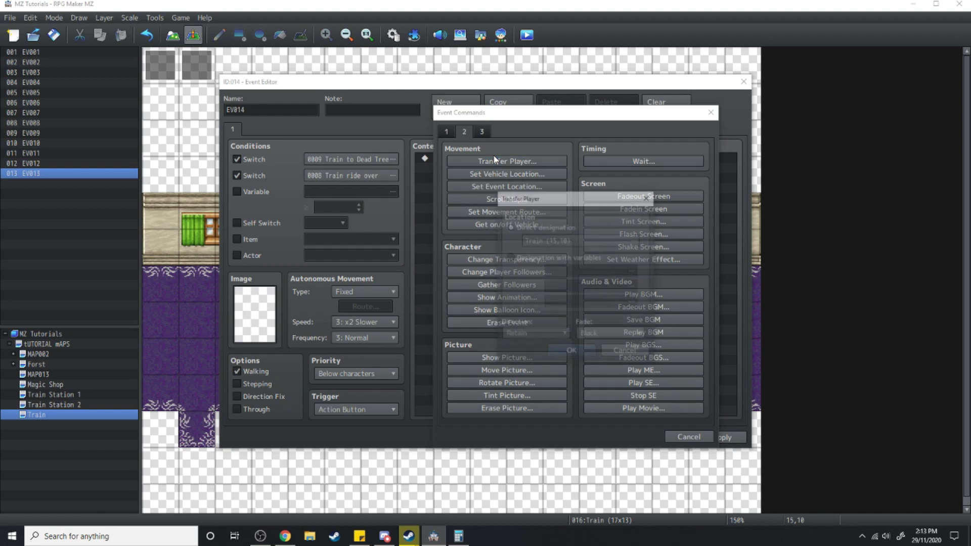
{"action": "left_click", "coordinate": [571, 352]}
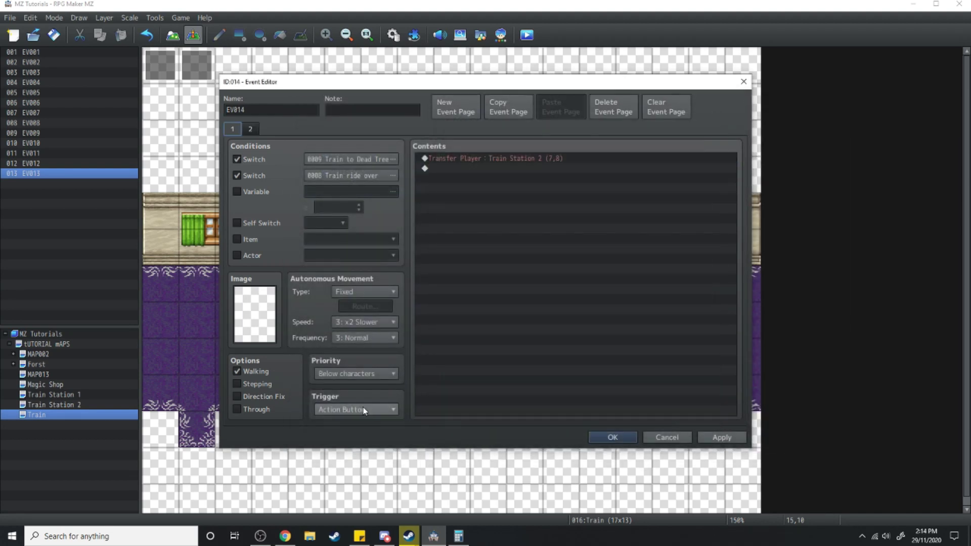
{"action": "left_click", "coordinate": [356, 409]}
{"action": "left_click", "coordinate": [347, 433]}
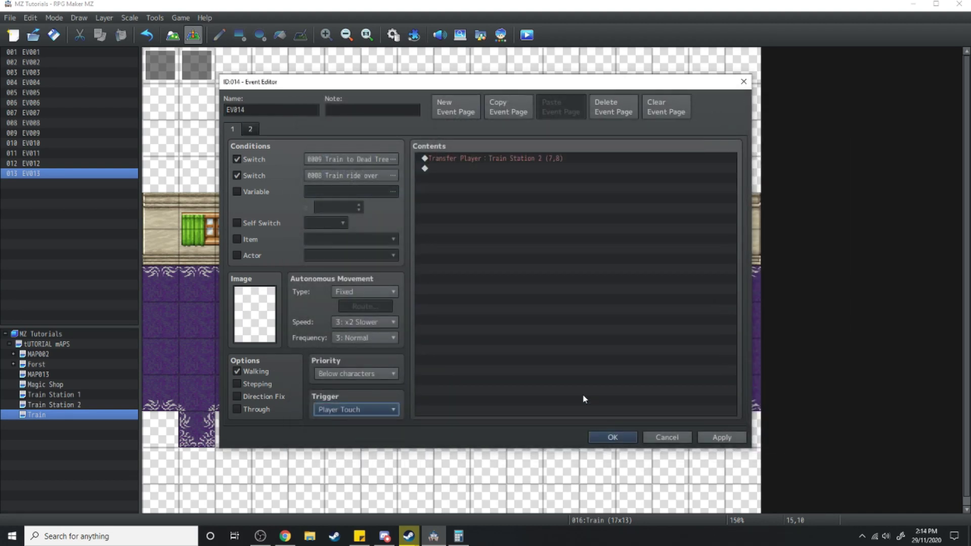
Set page 2's switch conditions to 0010 "Train to Live Tree" and 0008 "Train ride over".
{"action": "left_click", "coordinate": [250, 129]}
{"action": "left_click", "coordinate": [237, 159]}
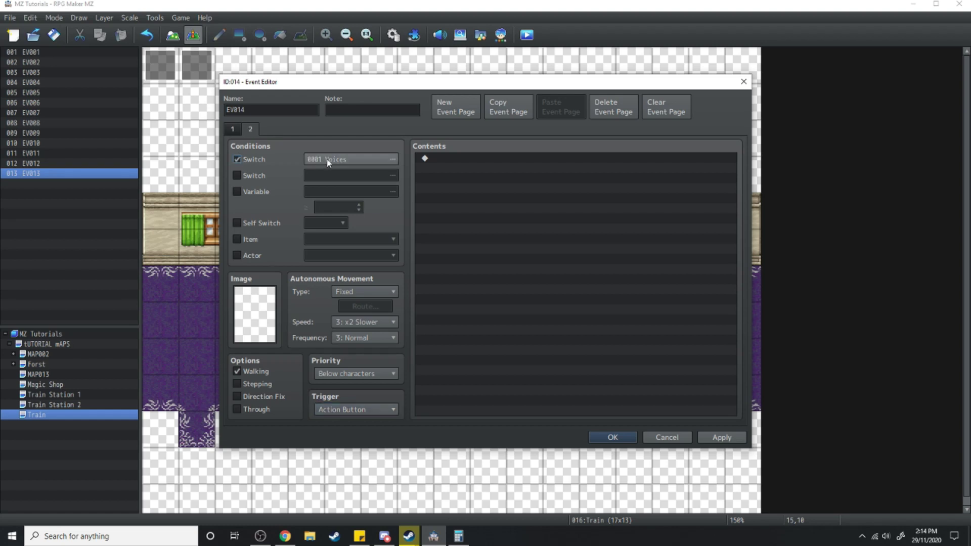
{"action": "left_click", "coordinate": [327, 160]}
{"action": "double_click", "coordinate": [526, 245]}
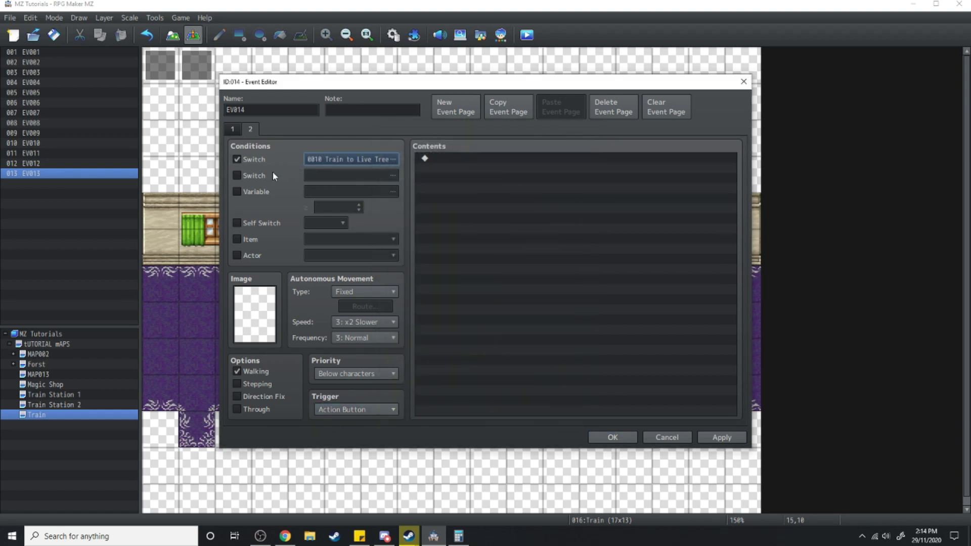
{"action": "left_click", "coordinate": [237, 176]}
{"action": "left_click", "coordinate": [389, 177]}
{"action": "double_click", "coordinate": [526, 225]}
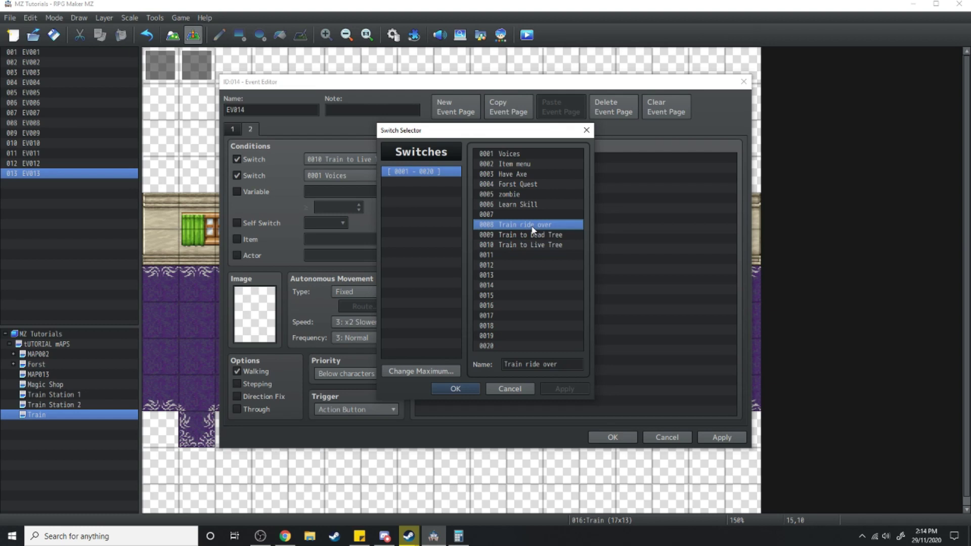
Add a Transfer Player command to Train Station 1 (7,8) on page 2 and apply the event.
{"action": "left_click", "coordinate": [473, 160]}
{"action": "double_click", "coordinate": [473, 160]}
{"action": "left_click", "coordinate": [506, 161]}
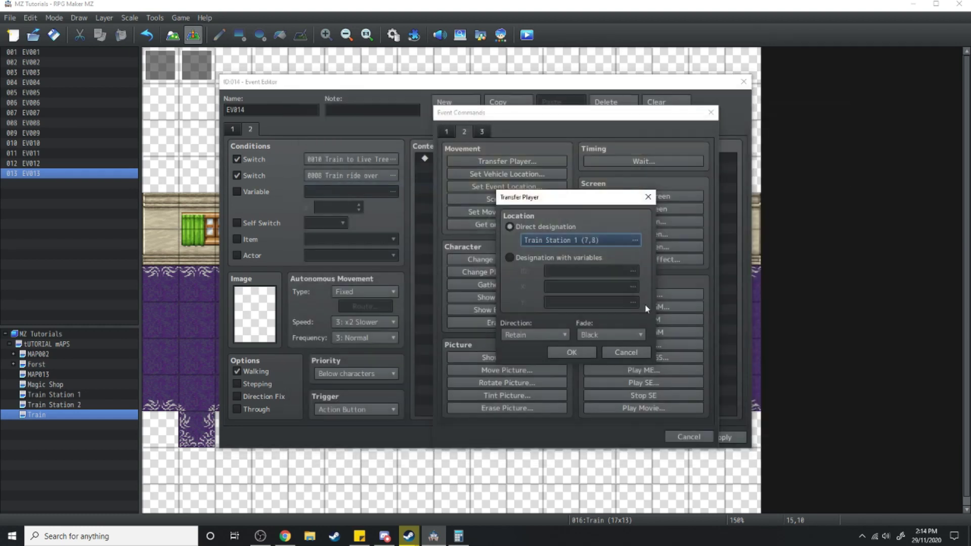
{"action": "left_click", "coordinate": [571, 352]}
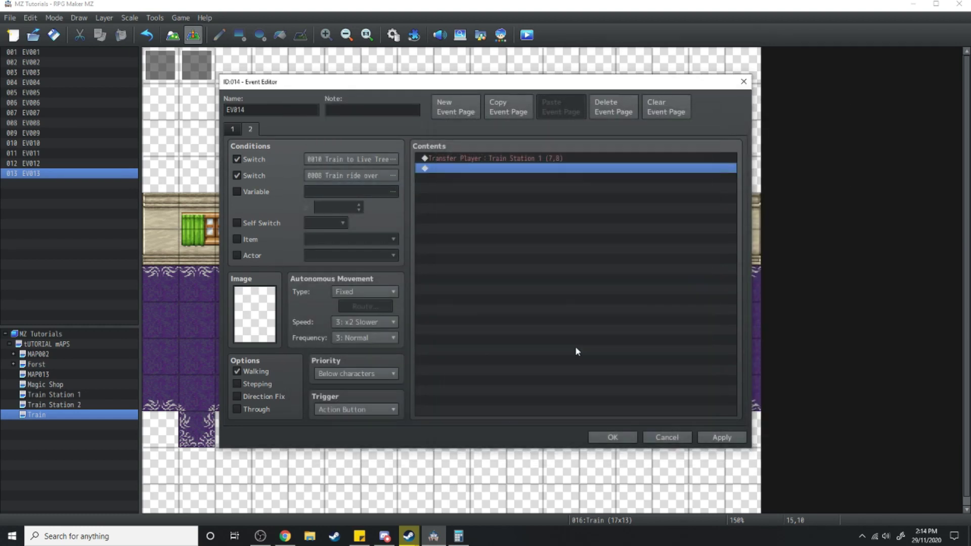
{"action": "left_click", "coordinate": [722, 437]}
Add a Control Switches command set to OFF after the transfer command on page 1.
{"action": "double_click", "coordinate": [478, 169]}
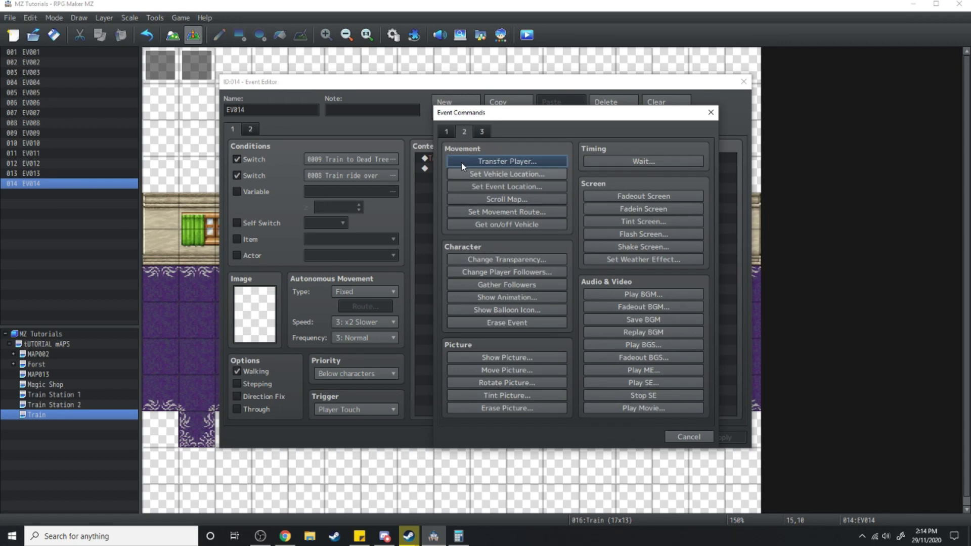
{"action": "left_click", "coordinate": [453, 131]}
{"action": "left_click", "coordinate": [507, 246]}
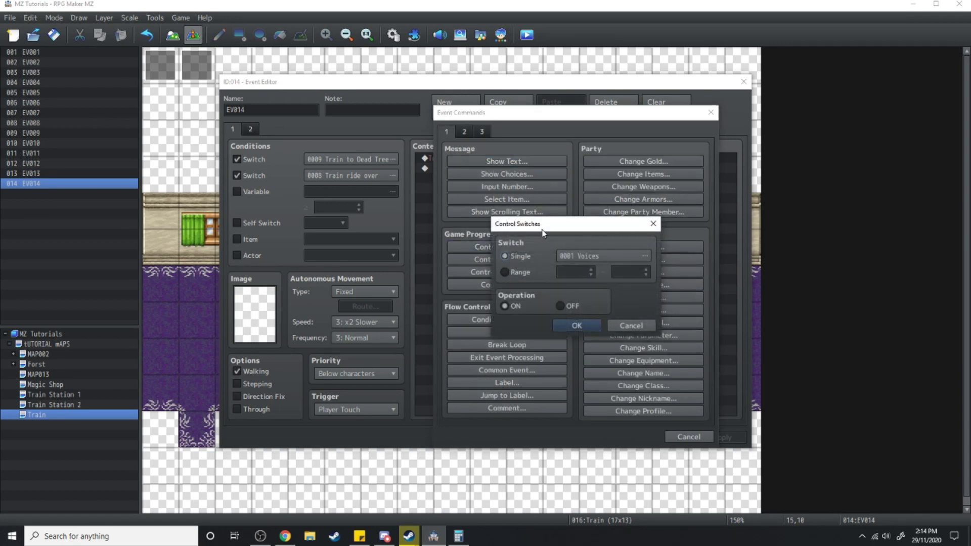
{"action": "left_click", "coordinate": [600, 250]}
{"action": "double_click", "coordinate": [606, 250]}
{"action": "left_click", "coordinate": [570, 306]}
{"action": "left_click", "coordinate": [576, 326]}
On page 2, turn switch 0010 "Train to Live Tree" OFF after the transfer and set the trigger to Player Touch.
{"action": "left_click", "coordinate": [250, 129]}
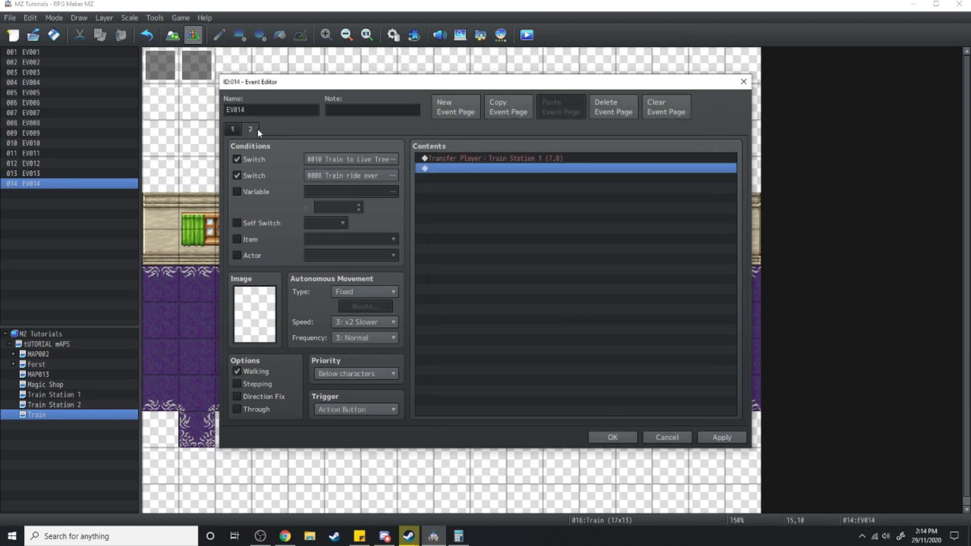
{"action": "double_click", "coordinate": [509, 171]}
{"action": "left_click", "coordinate": [506, 247]}
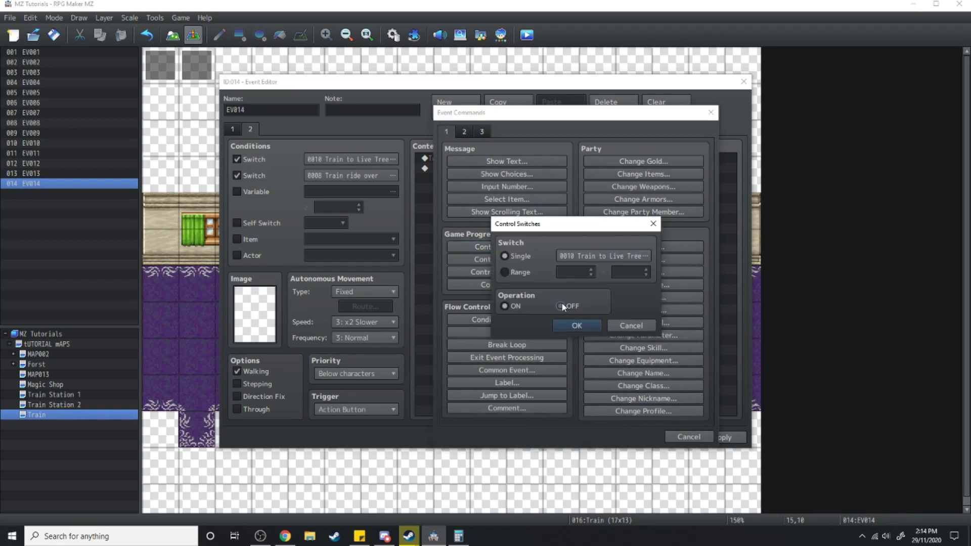
{"action": "left_click", "coordinate": [574, 326]}
{"action": "left_click", "coordinate": [355, 409]}
{"action": "left_click", "coordinate": [361, 381]}
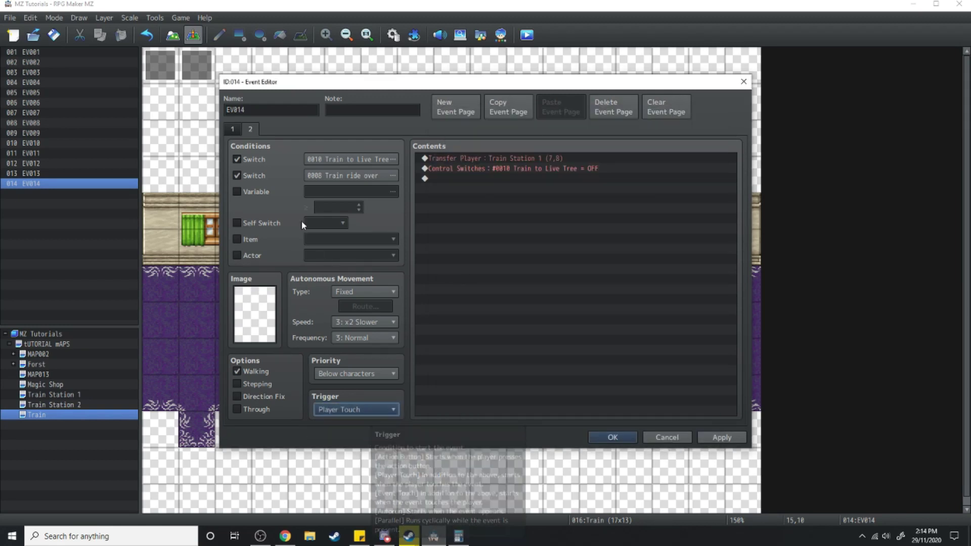
Add a third event page triggered by Player Touch, showing "The train hasn't arrived yet!" with the blue-haired actor's face.
{"action": "left_click", "coordinate": [232, 129]}
{"action": "left_click", "coordinate": [435, 110]}
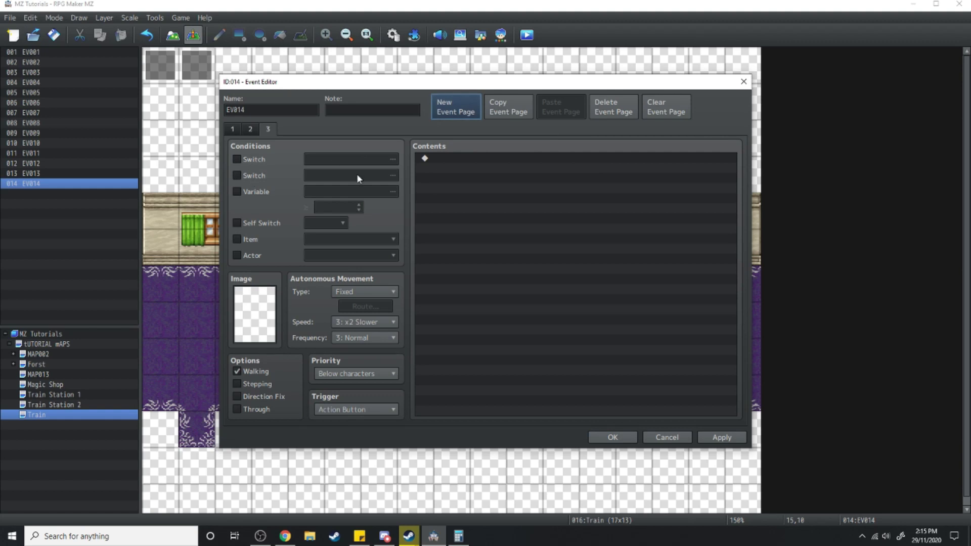
{"action": "left_click", "coordinate": [360, 408]}
{"action": "left_click", "coordinate": [347, 431]}
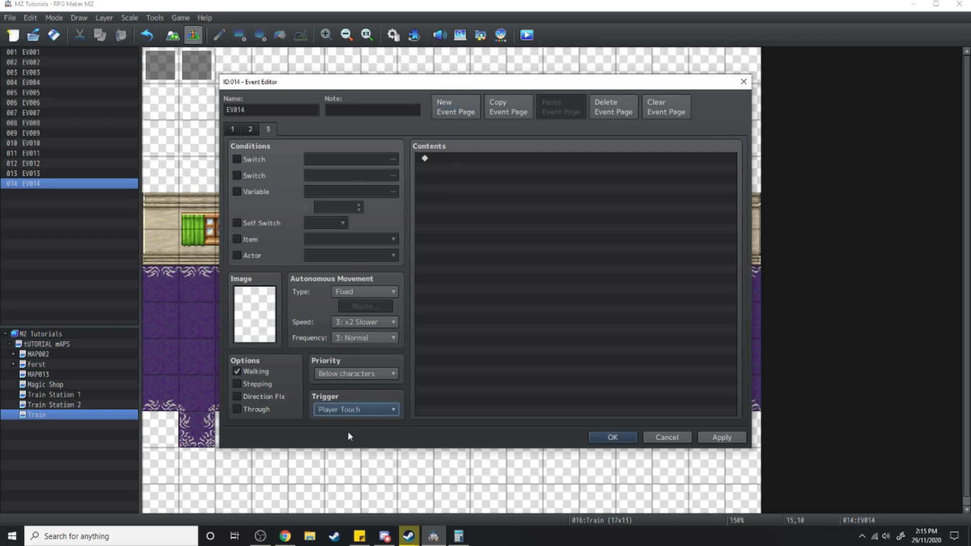
{"action": "left_click", "coordinate": [454, 158]}
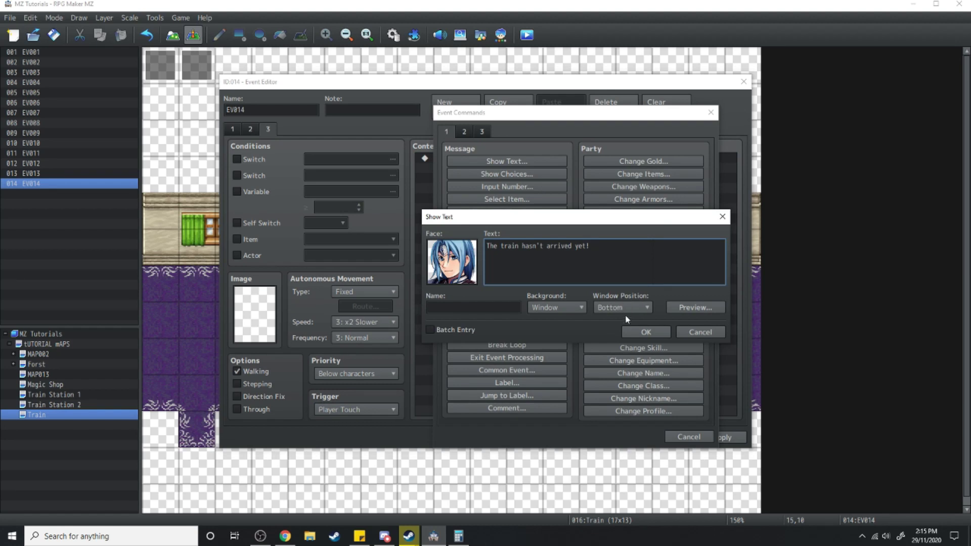
{"action": "left_click", "coordinate": [643, 332]}
Add a movement route moving the player up on page 3, and paste a copy of the saved event at tile (1,10).
{"action": "double_click", "coordinate": [446, 177]}
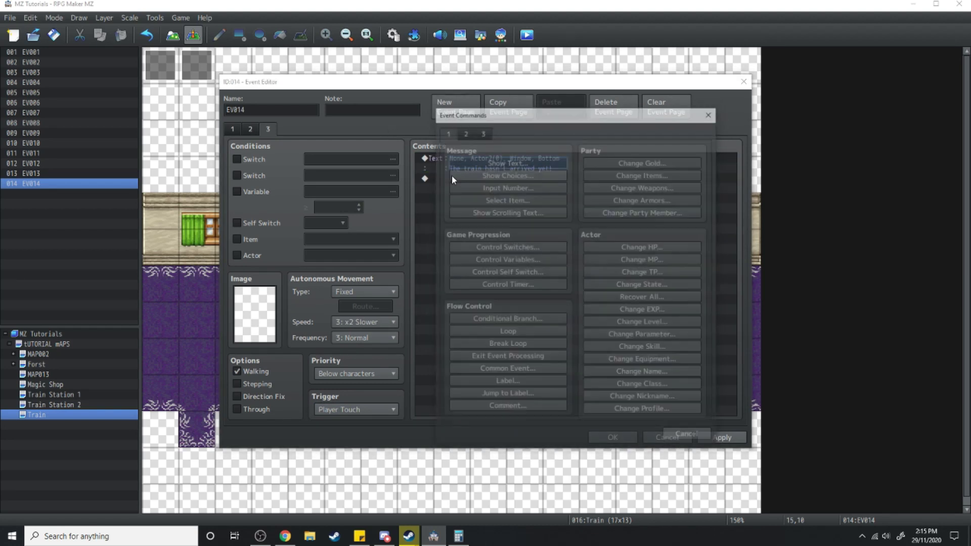
{"action": "left_click", "coordinate": [465, 131]}
{"action": "left_click", "coordinate": [528, 211]}
{"action": "left_click", "coordinate": [532, 225]}
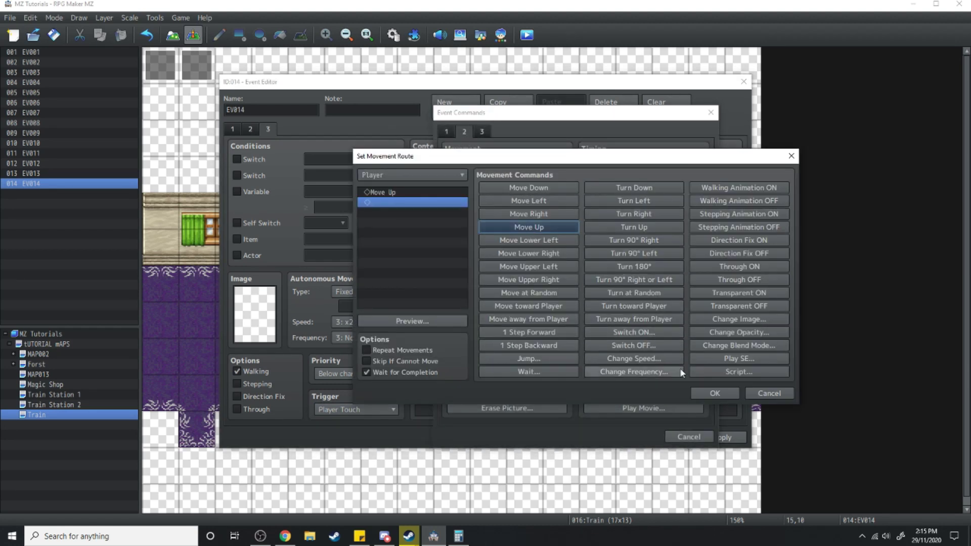
{"action": "left_click", "coordinate": [709, 393]}
{"action": "left_click", "coordinate": [627, 437]}
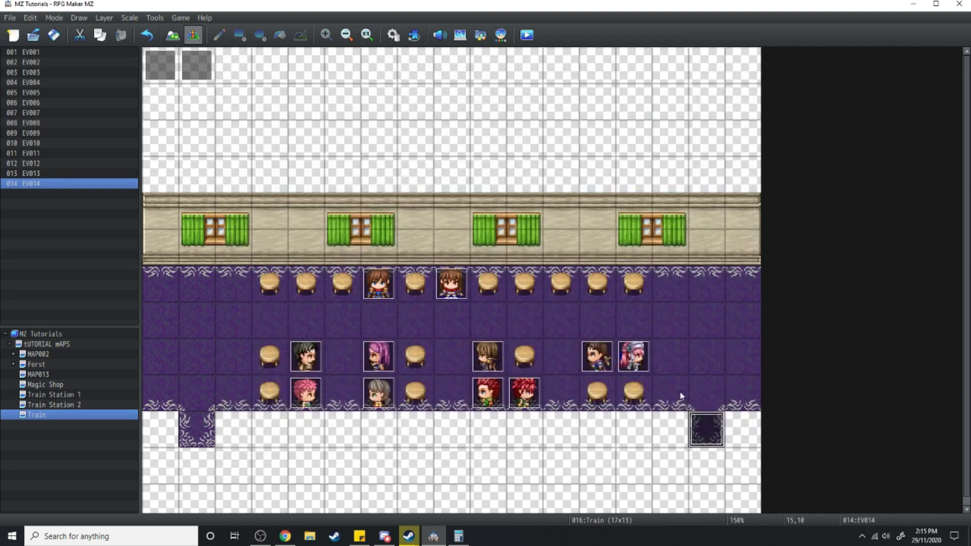
{"action": "left_click", "coordinate": [197, 439]}
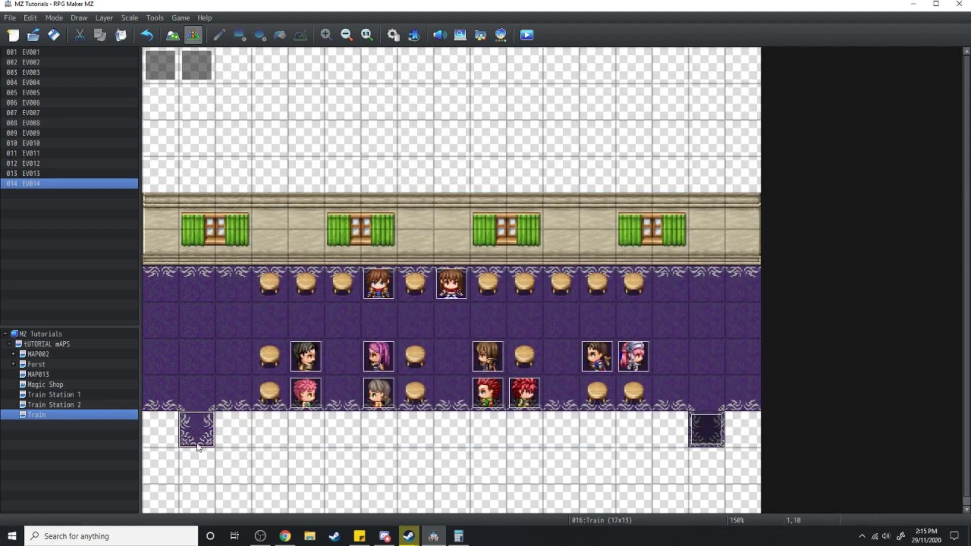
{"action": "key", "text": "ctrl+v"}
On the Train Station 1 map, change the ticket seller's transfer destination to the Train map, just above the left-hand exit.
{"action": "left_click", "coordinate": [73, 395]}
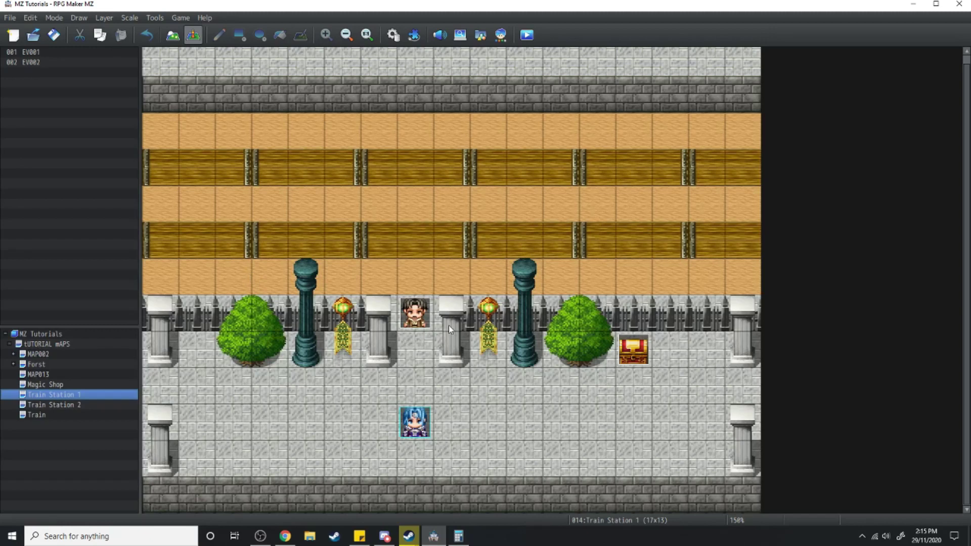
{"action": "double_click", "coordinate": [420, 320]}
{"action": "left_click", "coordinate": [505, 290]}
{"action": "right_click", "coordinate": [505, 289]}
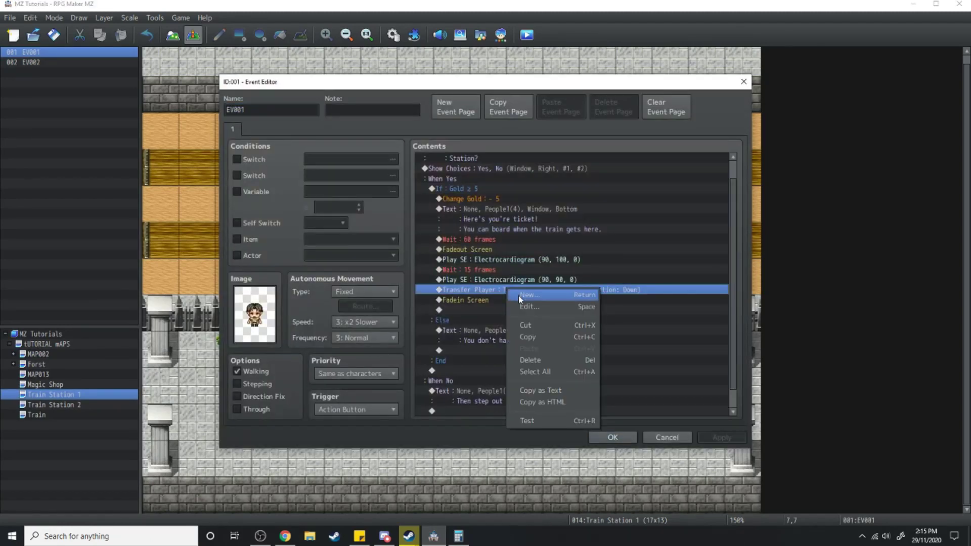
{"action": "left_click", "coordinate": [529, 309]}
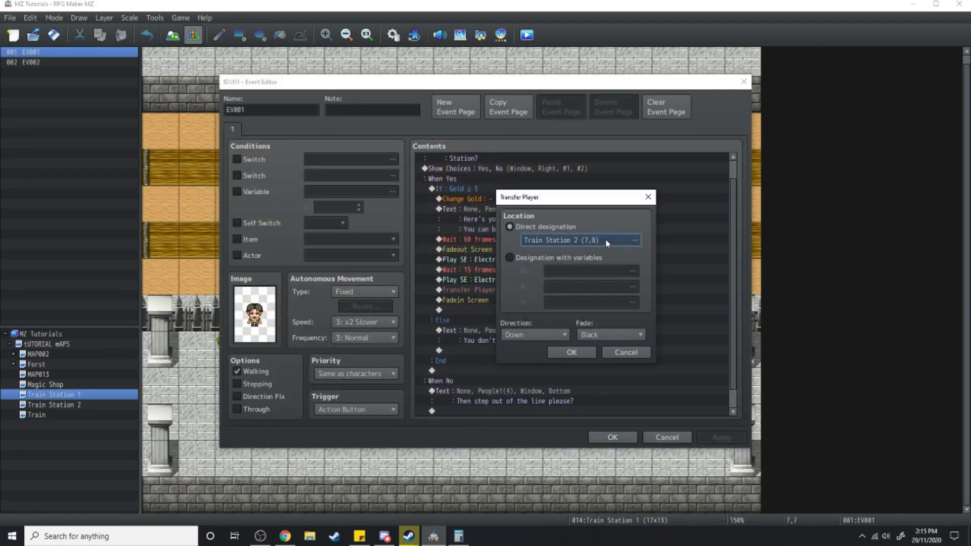
{"action": "left_click", "coordinate": [582, 249]}
{"action": "left_click", "coordinate": [338, 200]}
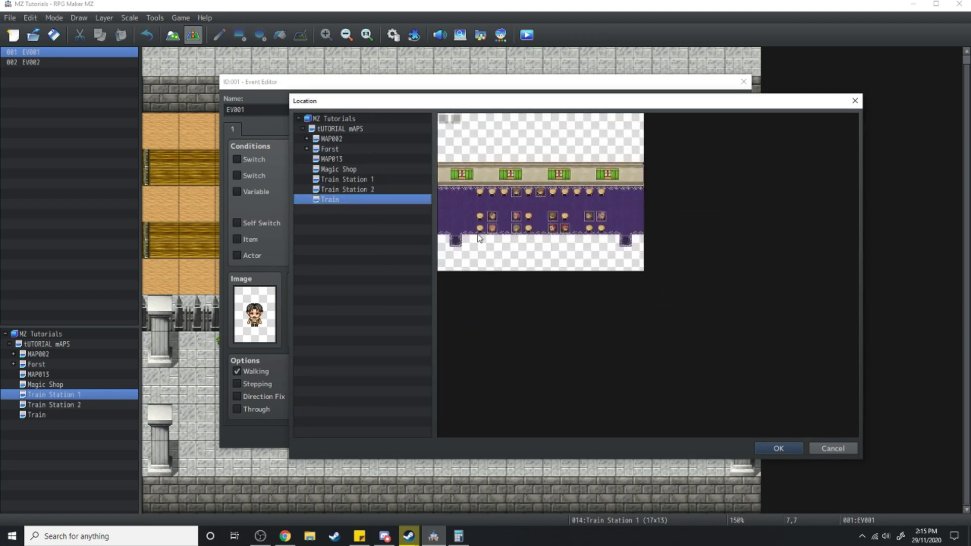
{"action": "double_click", "coordinate": [460, 220]}
{"action": "key", "text": "Return"}
Insert a Control Switches command after the transfer that turns switch 0009 "Train to Dead Tree" ON, and save the event.
{"action": "double_click", "coordinate": [466, 306]}
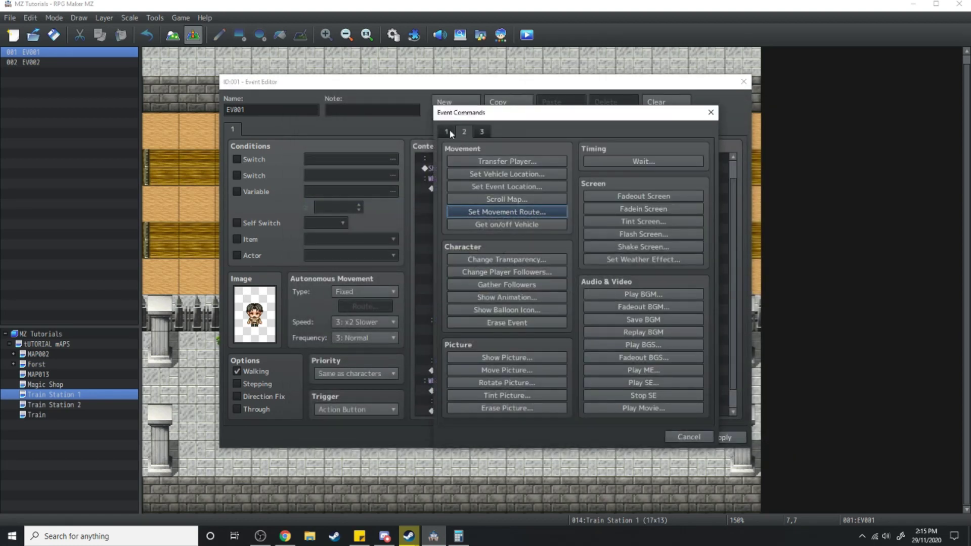
{"action": "left_click", "coordinate": [450, 133]}
{"action": "left_click", "coordinate": [508, 245]}
{"action": "left_click", "coordinate": [629, 258]}
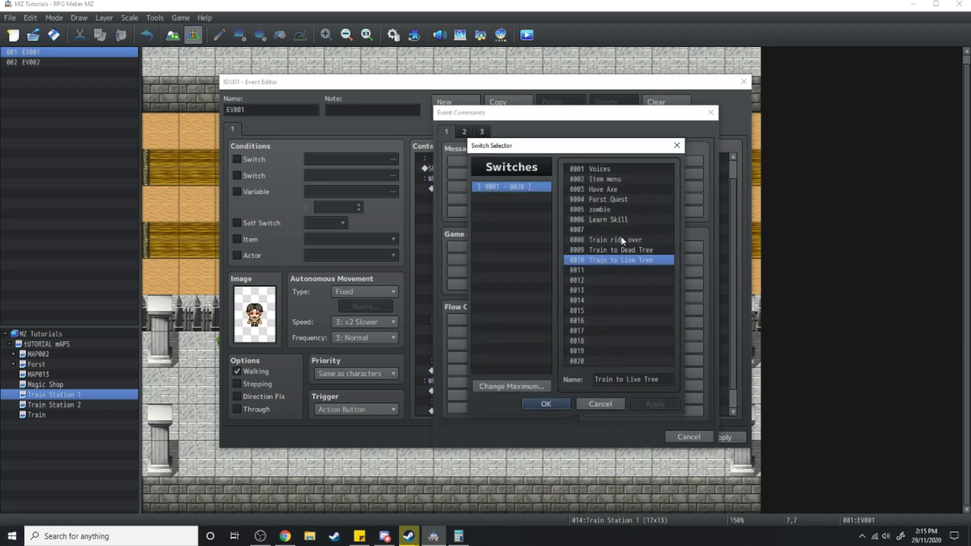
{"action": "double_click", "coordinate": [625, 252]}
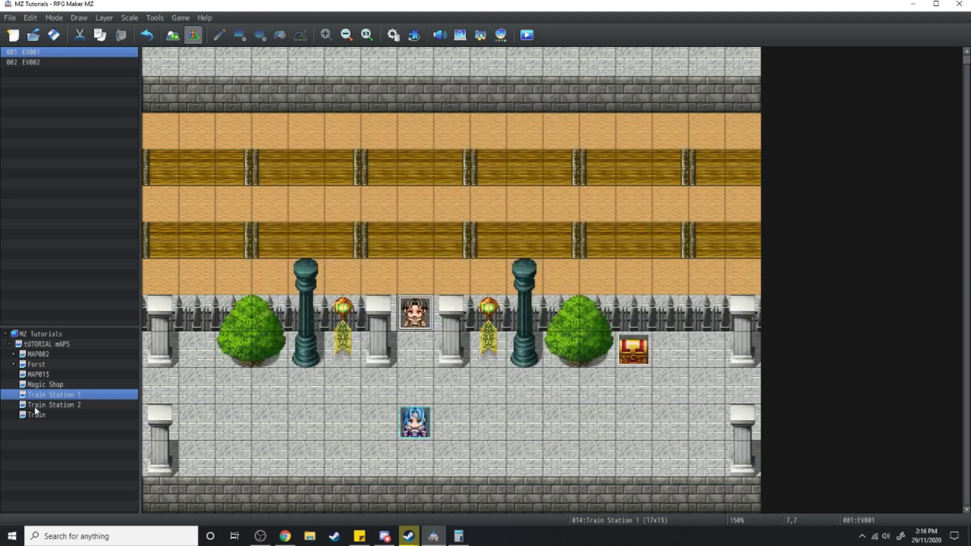
On the Train Station 2 map, change the ticket seller's transfer destination to tile (15,9) on the Train map.
{"action": "double_click", "coordinate": [424, 309]}
{"action": "right_click", "coordinate": [513, 299]}
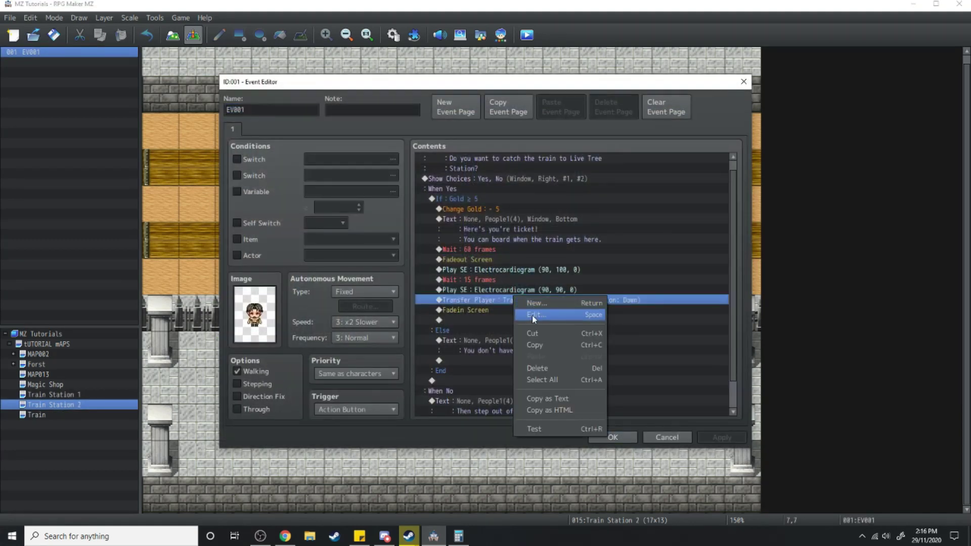
{"action": "left_click", "coordinate": [534, 304]}
{"action": "left_click", "coordinate": [559, 251]}
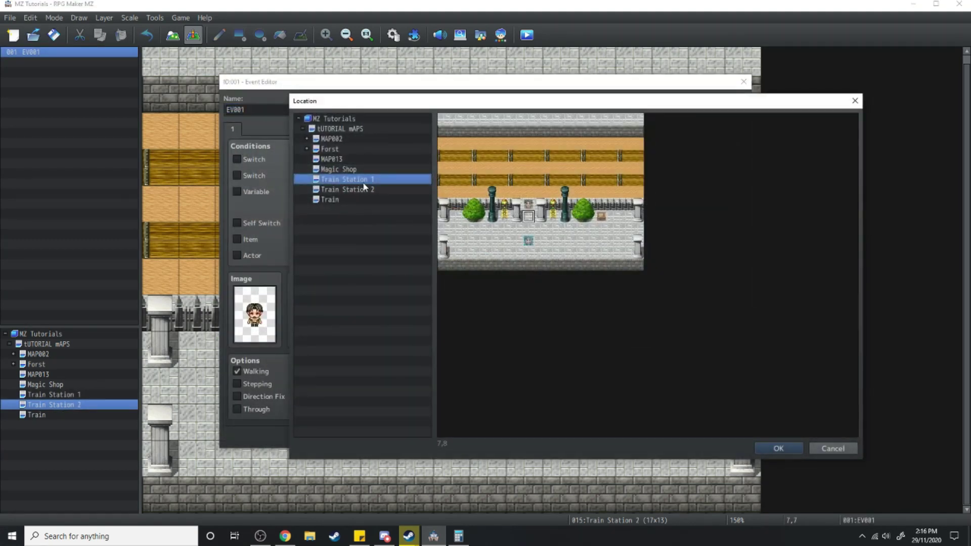
{"action": "left_click", "coordinate": [342, 200]}
{"action": "left_click", "coordinate": [626, 236]}
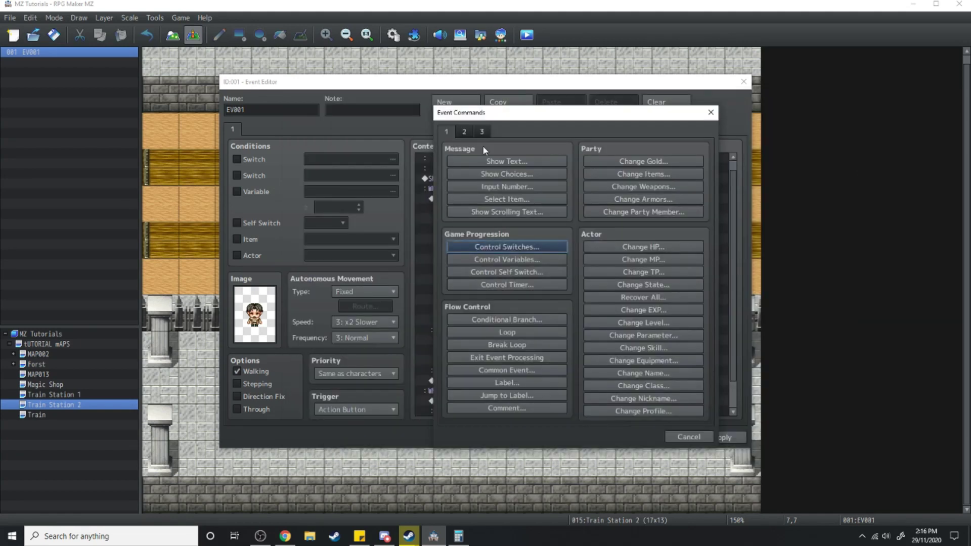
Add a Control Switches command turning switch 0010 "Train to Live Tree" ON before the screen fade-in, and save the event.
{"action": "left_click", "coordinate": [507, 247]}
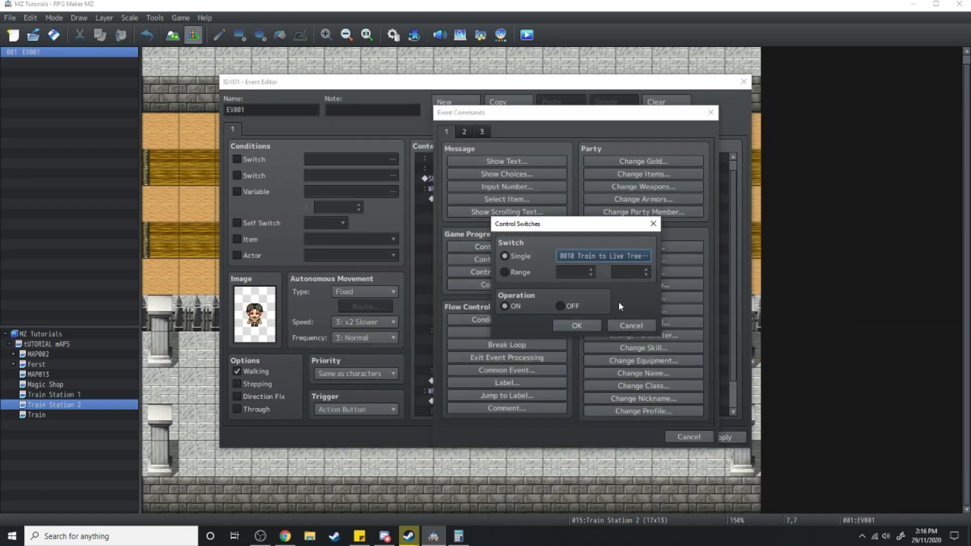
{"action": "left_click", "coordinate": [576, 323]}
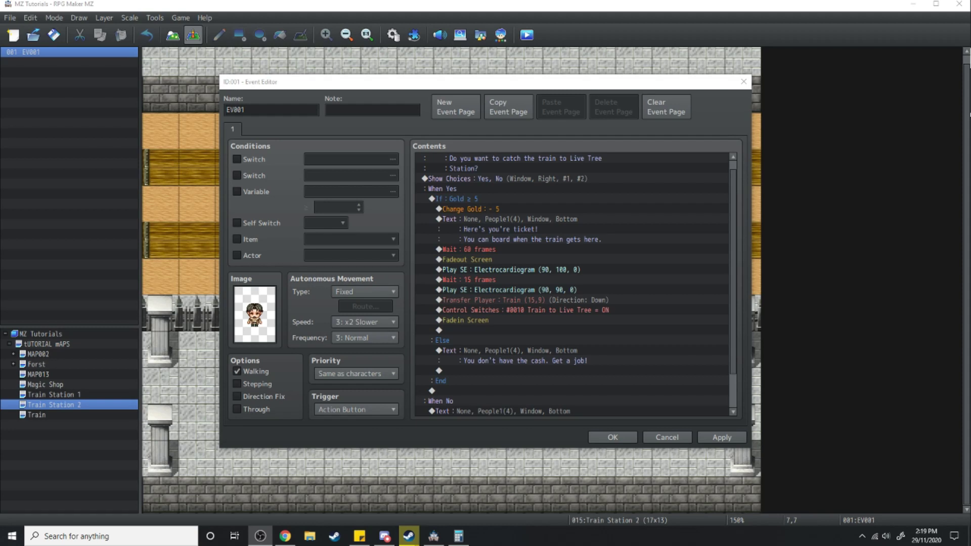
{"action": "left_click", "coordinate": [609, 438]}
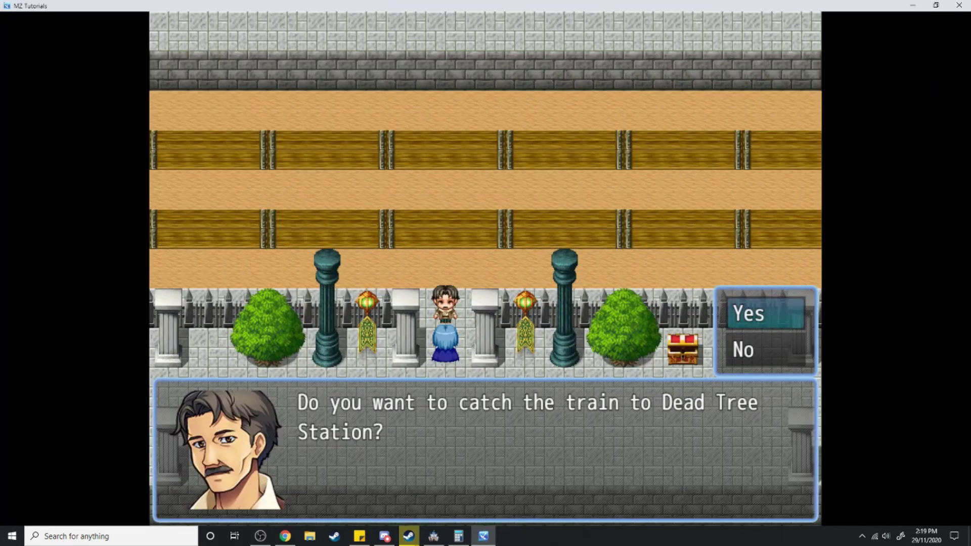
Playtest buying a ticket to Dead Tree Station, board the train and dismiss the arrival messages.
{"action": "key", "text": "Return"}
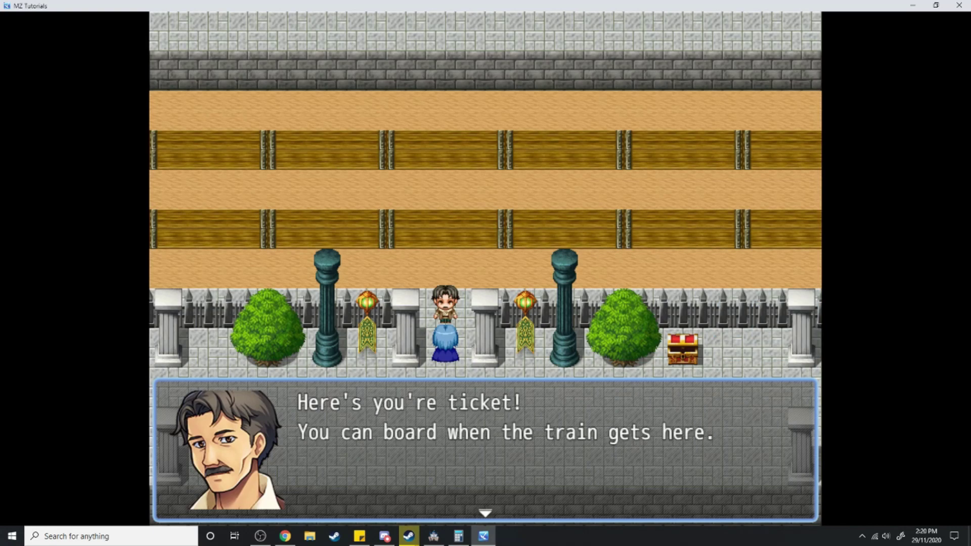
{"action": "key", "text": "Return"}
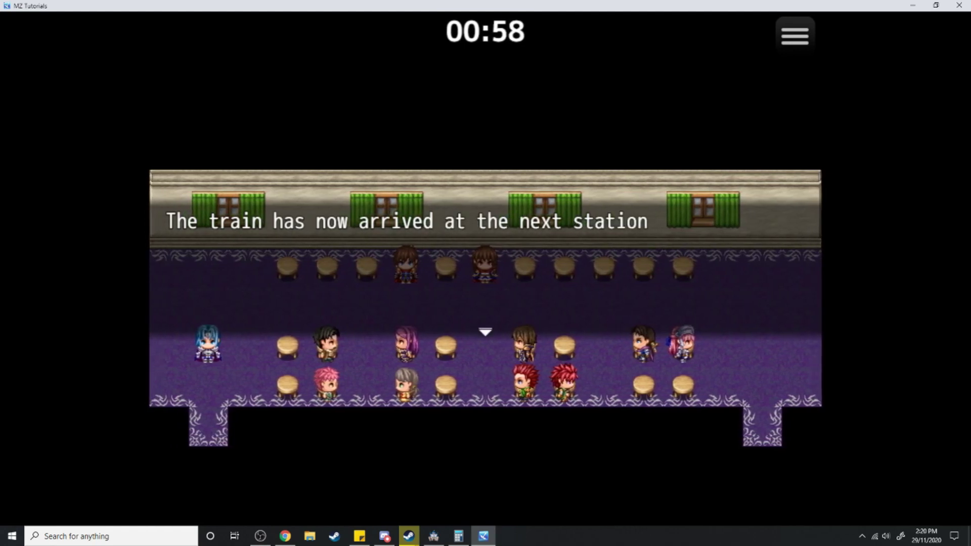
{"action": "key", "text": "Return"}
{"action": "key", "text": "Return"}
{"action": "key", "text": "Return"}
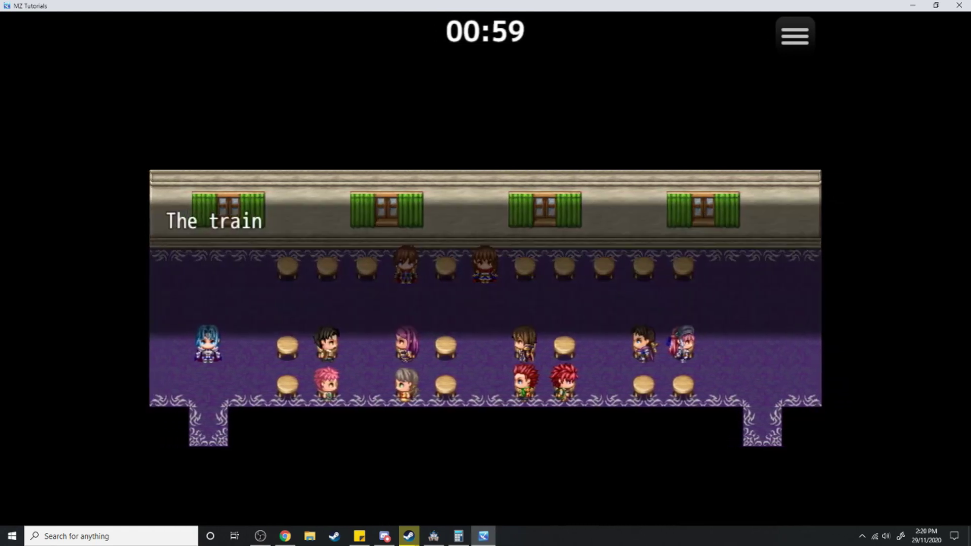
{"action": "key", "text": "Return"}
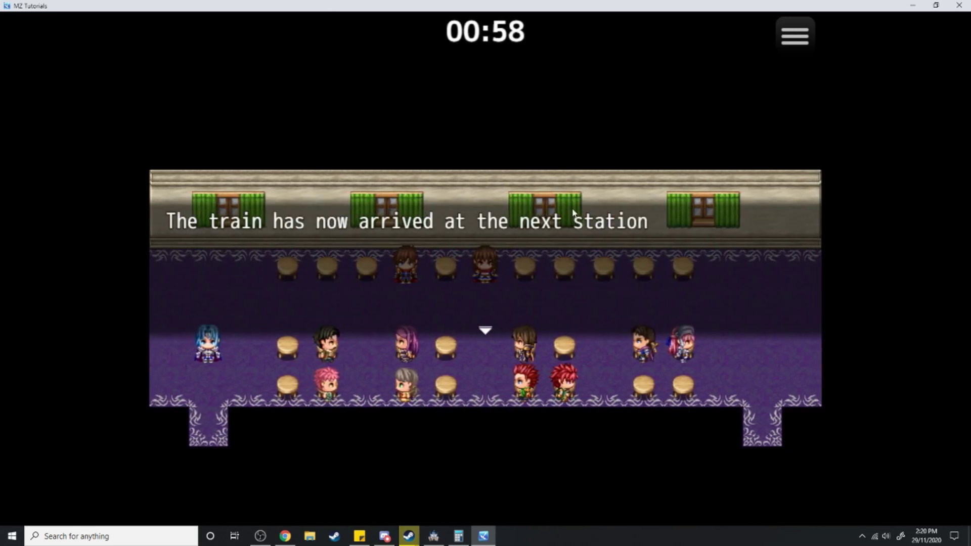
{"action": "key", "text": "Return"}
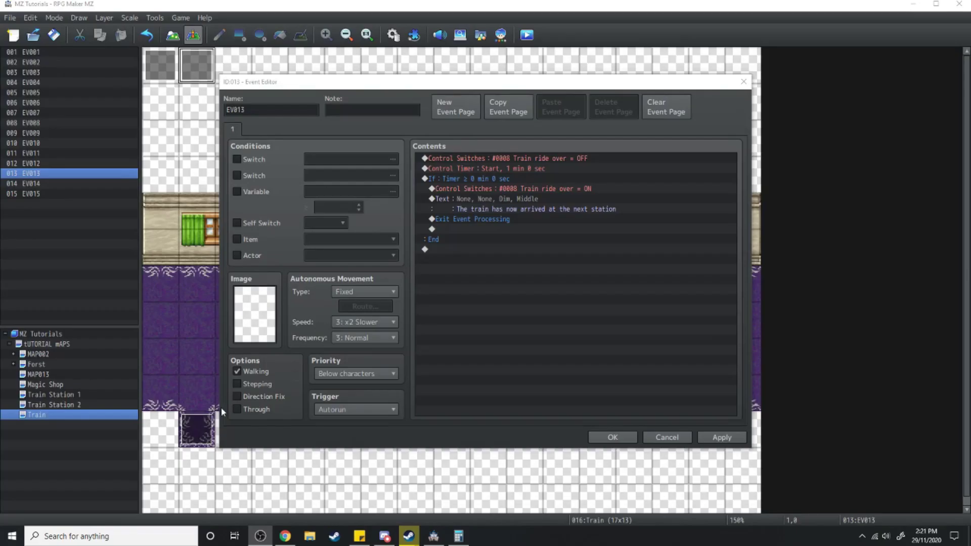
Set the carriage timer event EV013 to a Parallel trigger and change its branch condition to Timer ≤ 0 min 1 sec.
{"action": "left_click", "coordinate": [359, 409]}
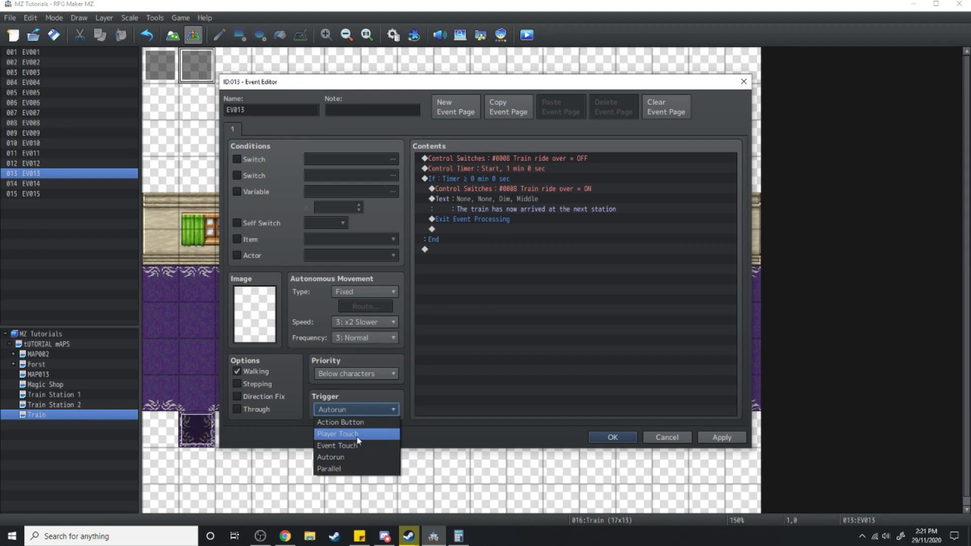
{"action": "left_click", "coordinate": [348, 468]}
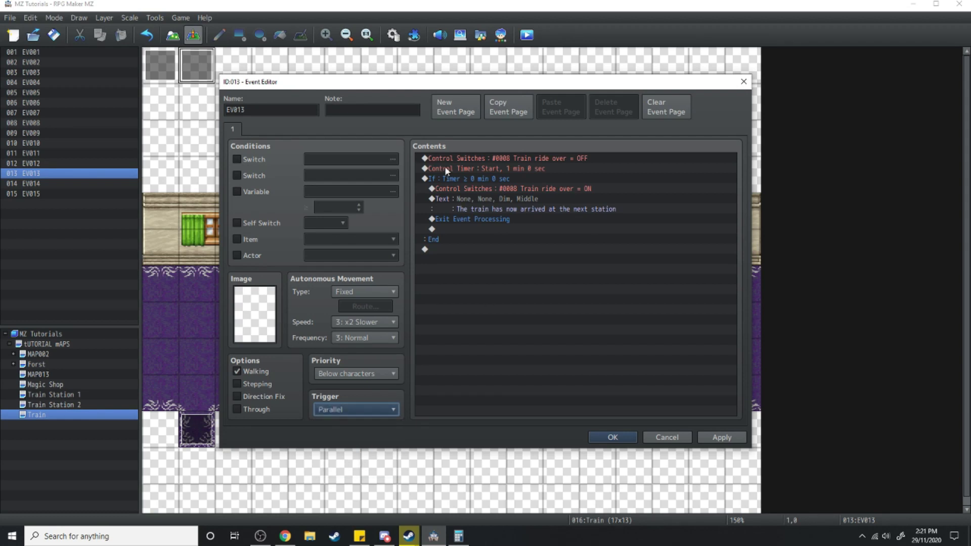
{"action": "right_click", "coordinate": [451, 177]}
{"action": "left_click", "coordinate": [493, 193]}
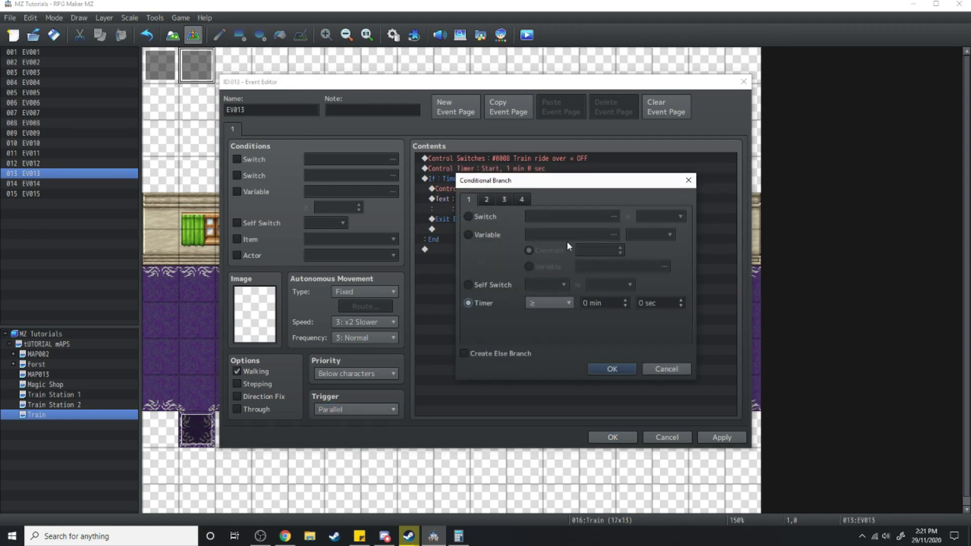
{"action": "left_click", "coordinate": [571, 303]}
{"action": "left_click", "coordinate": [546, 328]}
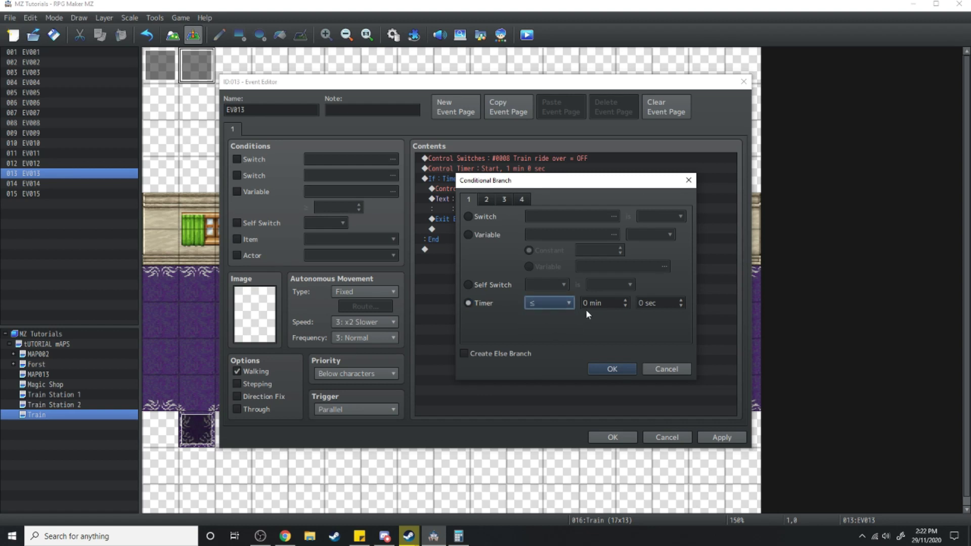
{"action": "left_click", "coordinate": [640, 303]}
{"action": "type", "text": "1"}
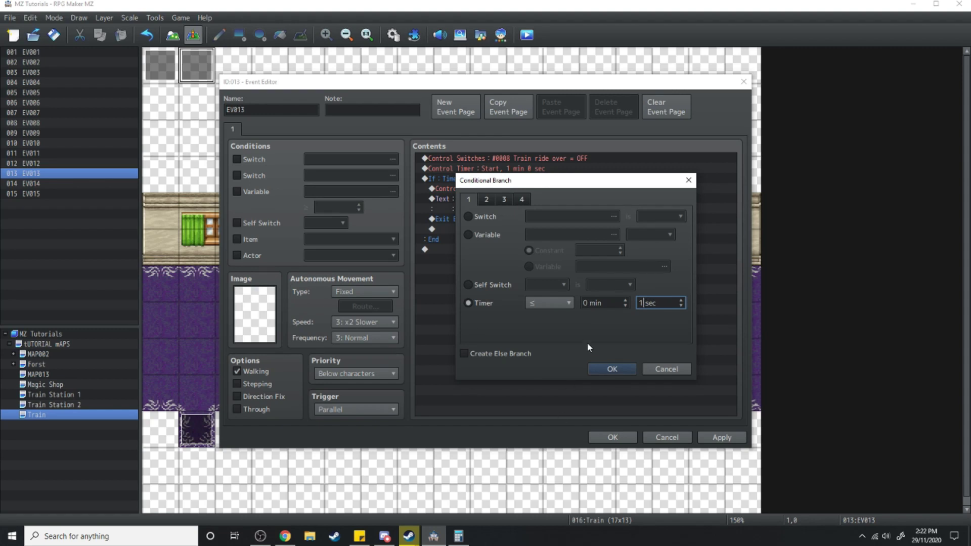
{"action": "left_click", "coordinate": [612, 367]}
{"action": "left_click", "coordinate": [612, 437]}
Save and playtest the carriage map, walking the player up to the aisle and along it past the seats to check the timer.
{"action": "left_click", "coordinate": [526, 36]}
{"action": "left_click", "coordinate": [461, 281]}
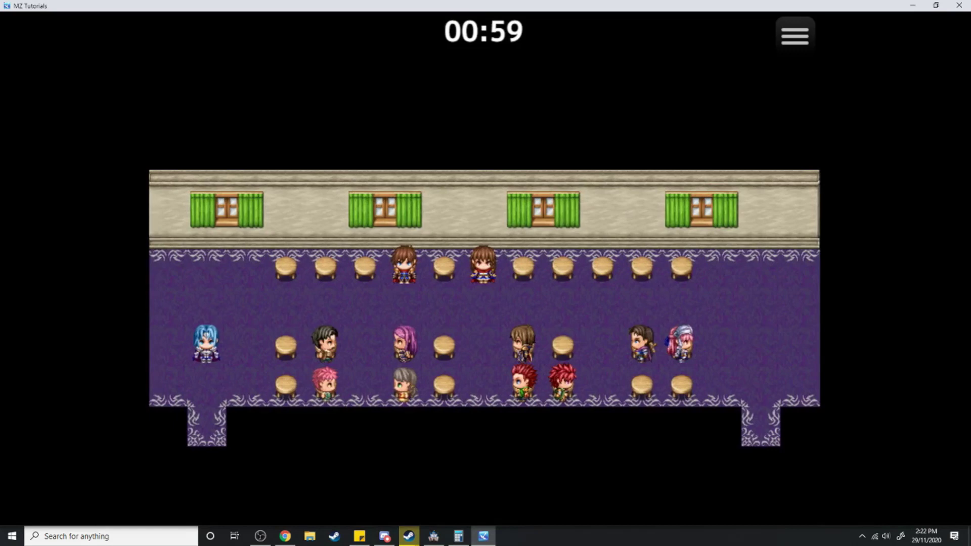
{"action": "key", "text": "Up"}
{"action": "key", "text": "Up"}
{"action": "key", "text": "Right"}
{"action": "key", "text": "Right"}
{"action": "key", "text": "Down"}
{"action": "key", "text": "Right"}
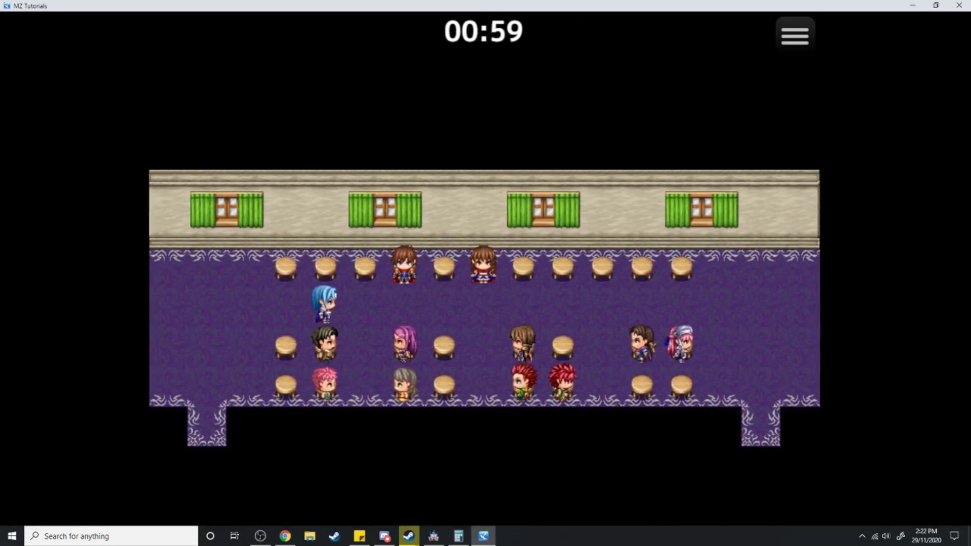
{"action": "key", "text": "Right"}
{"action": "key", "text": "Right"}
{"action": "key", "text": "Right"}
{"action": "key", "text": "Right"}
{"action": "key", "text": "Right"}
{"action": "key", "text": "Right"}
{"action": "key", "text": "Right"}
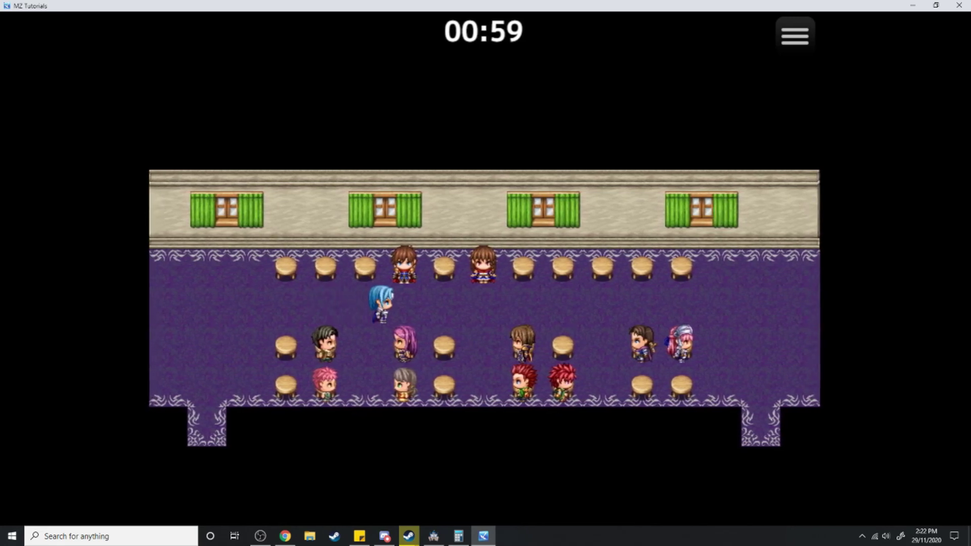
{"action": "key", "text": "Right"}
{"action": "key", "text": "Right"}
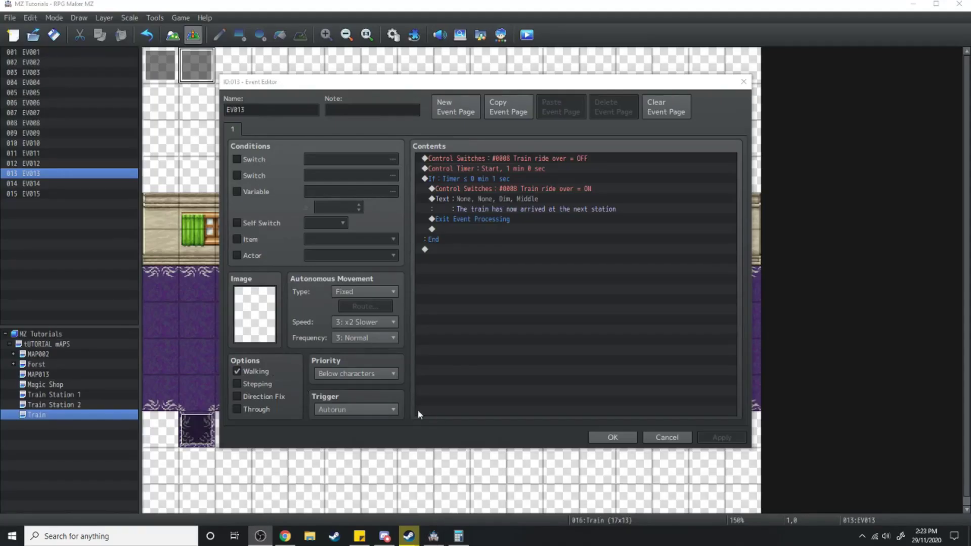
Set the EV013 timer event's trigger to Autorun, save the game and playtest the carriage map again.
{"action": "left_click", "coordinate": [364, 413]}
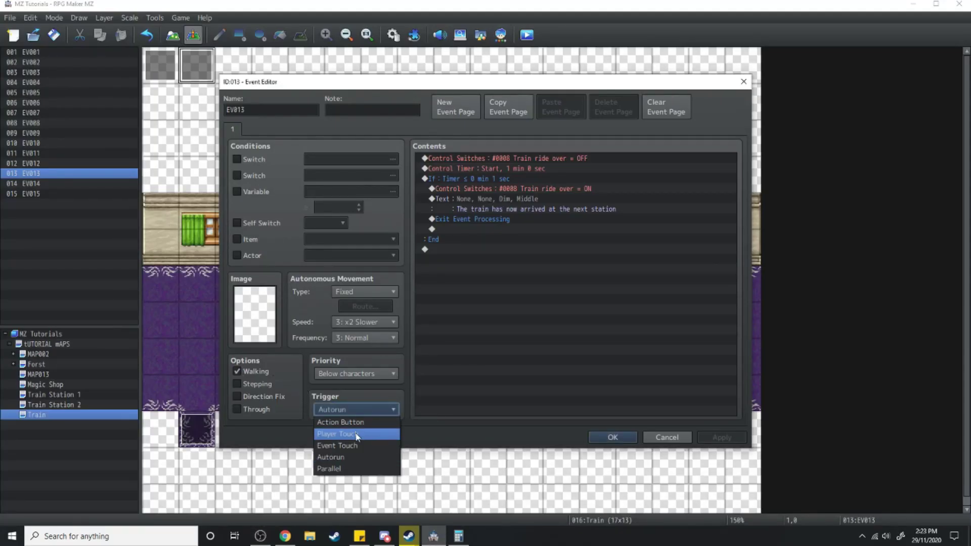
{"action": "left_click", "coordinate": [347, 458]}
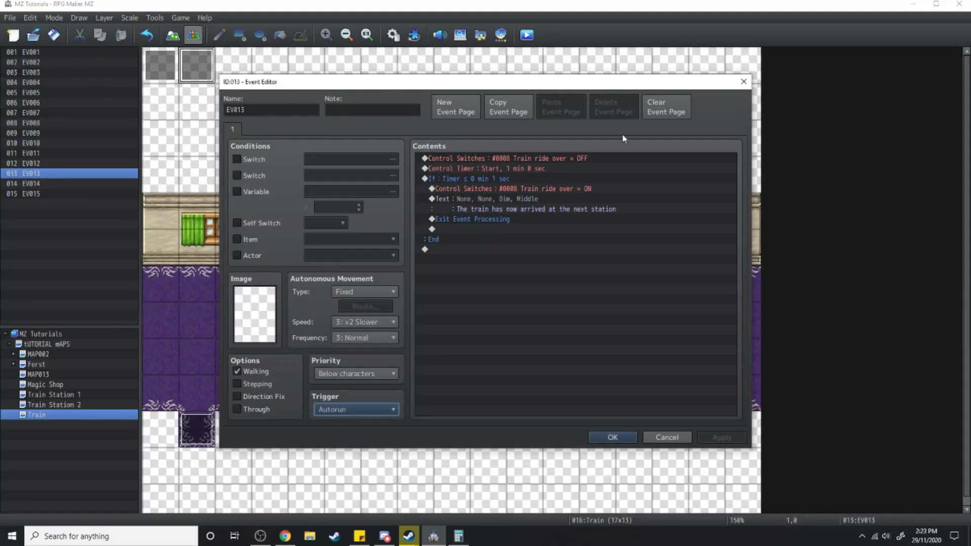
{"action": "left_click", "coordinate": [614, 438]}
{"action": "left_click", "coordinate": [525, 36]}
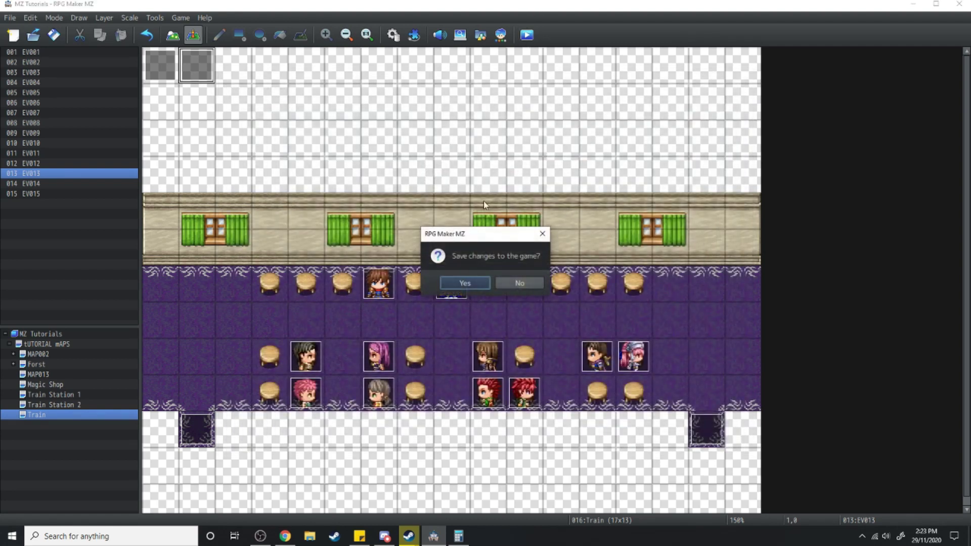
{"action": "left_click", "coordinate": [466, 283]}
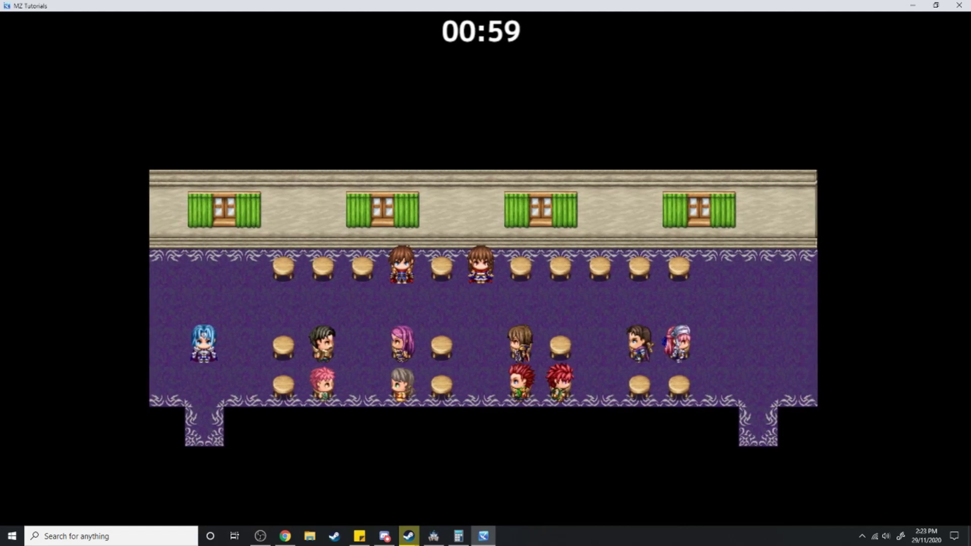
{"action": "key", "text": "alt+F4"}
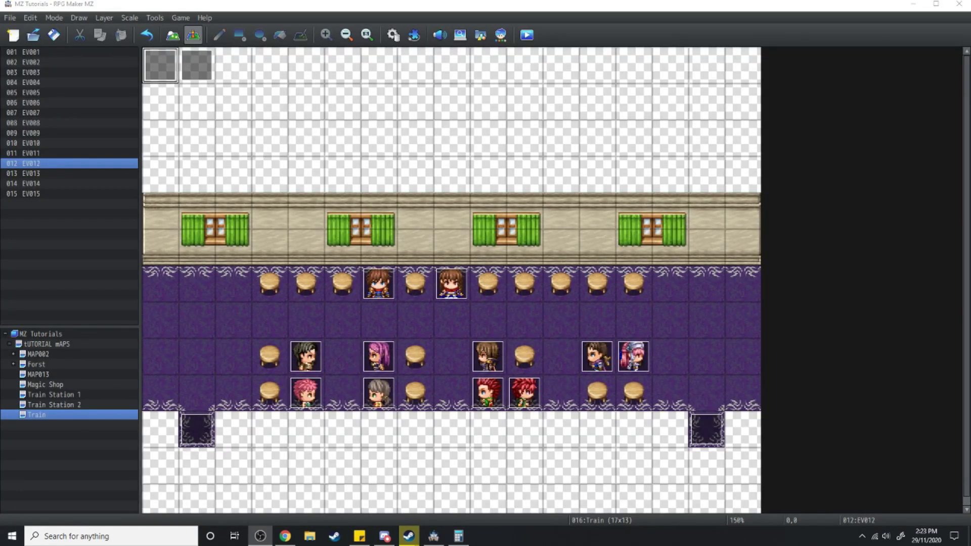
Set the EV013 timer event's trigger to Parallel, keep its timer command at 1 min 0 sec, and apply the change.
{"action": "double_click", "coordinate": [191, 65]}
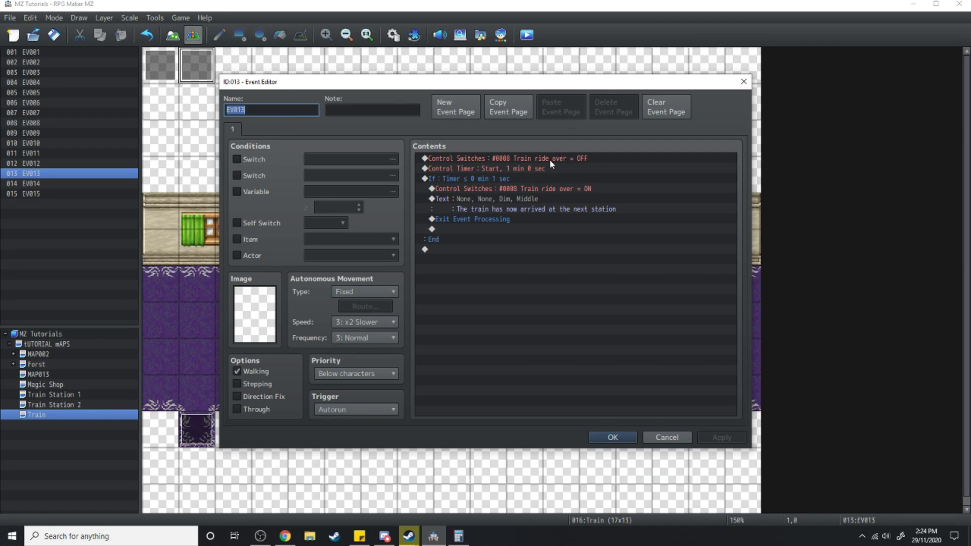
{"action": "scroll", "coordinate": [375, 409], "scroll_direction": "down", "scroll_amount": 1}
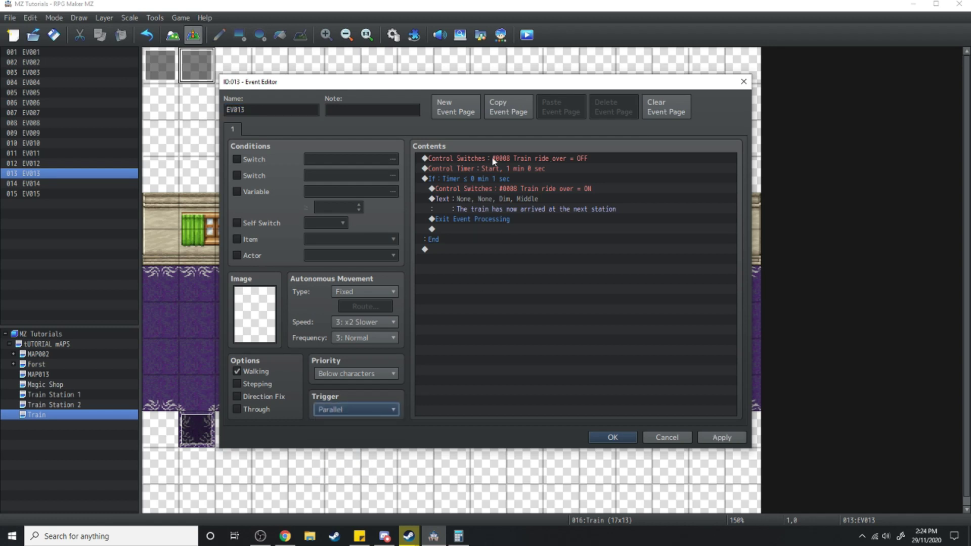
{"action": "right_click", "coordinate": [486, 168]}
{"action": "left_click", "coordinate": [508, 191]}
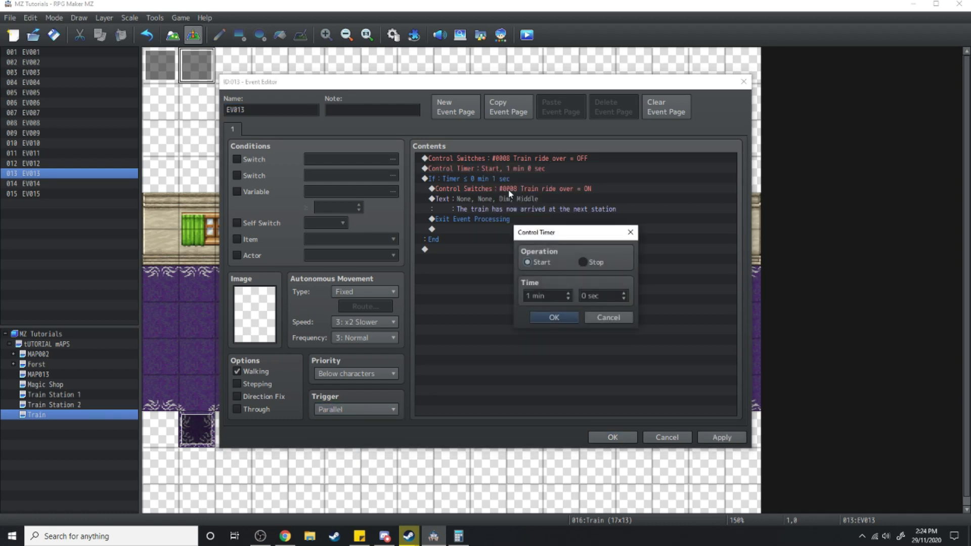
{"action": "left_click", "coordinate": [555, 316]}
{"action": "key", "text": "Down"}
{"action": "key", "text": "Down"}
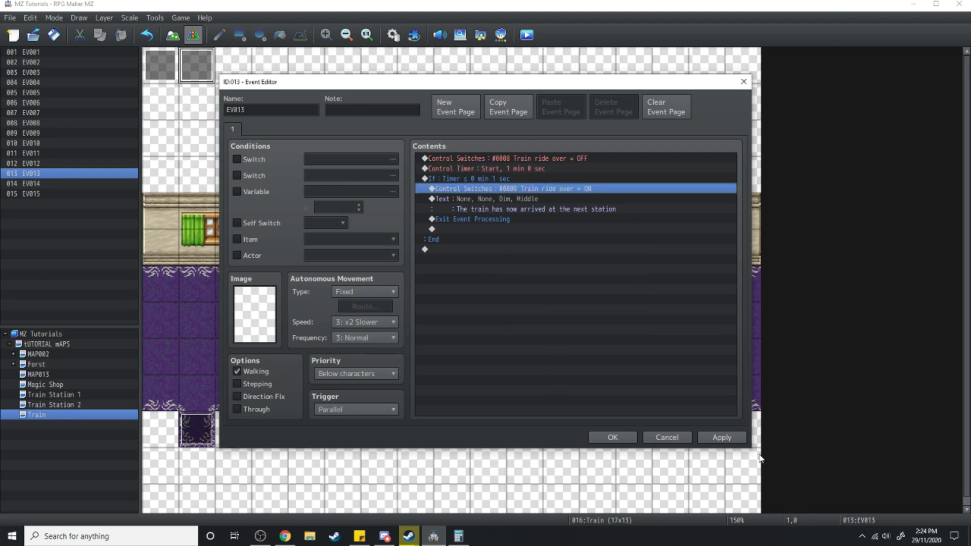
{"action": "left_click", "coordinate": [720, 438]}
Move EV013's Timer ≤ 0 min 1 sec conditional branch from the first event page to a new second page.
{"action": "left_click", "coordinate": [454, 179]}
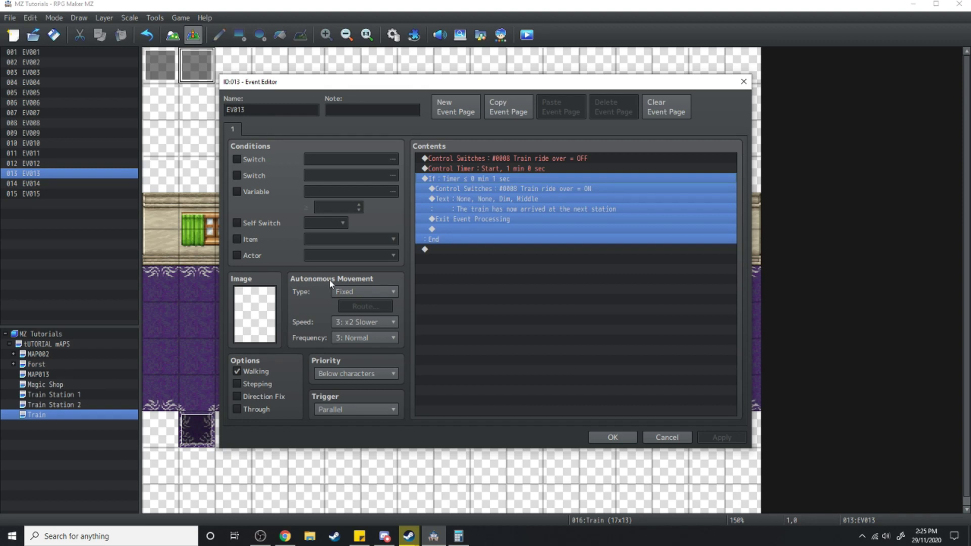
{"action": "mouse_move", "coordinate": [330, 280]}
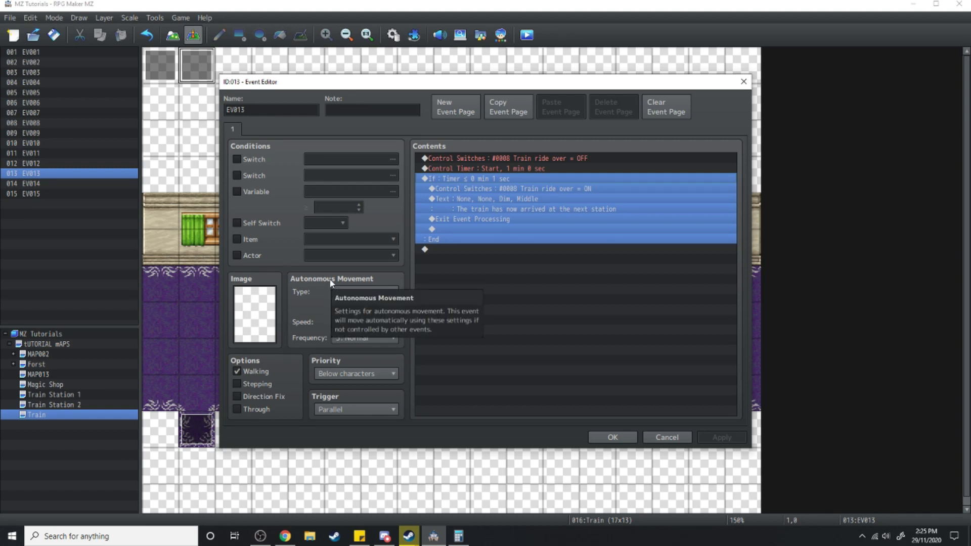
{"action": "key", "text": "Delete"}
{"action": "left_click", "coordinate": [450, 118]}
{"action": "left_click", "coordinate": [454, 158]}
{"action": "key", "text": "ctrl+v"}
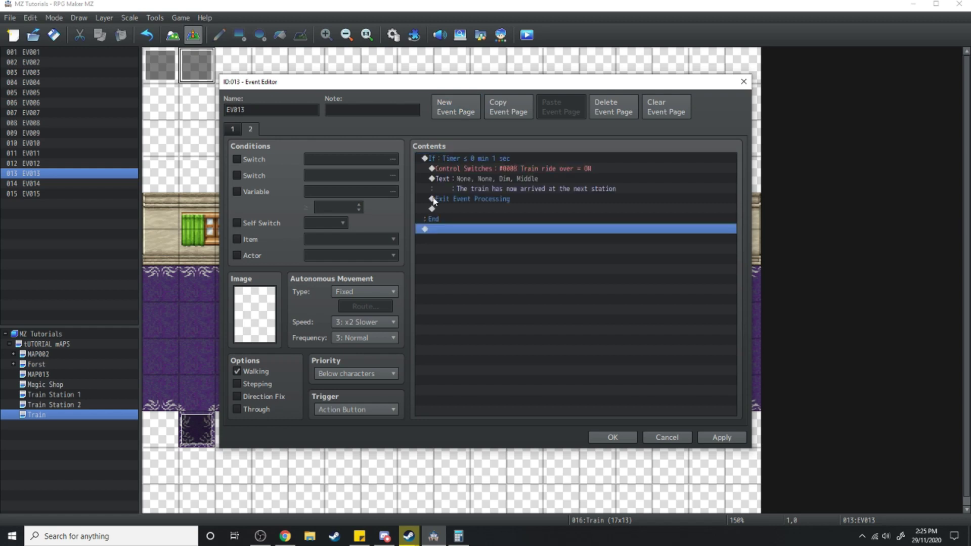
Set the second event page's trigger to Parallel and its switch condition to 0008 Train ride over.
{"action": "left_click", "coordinate": [350, 410]}
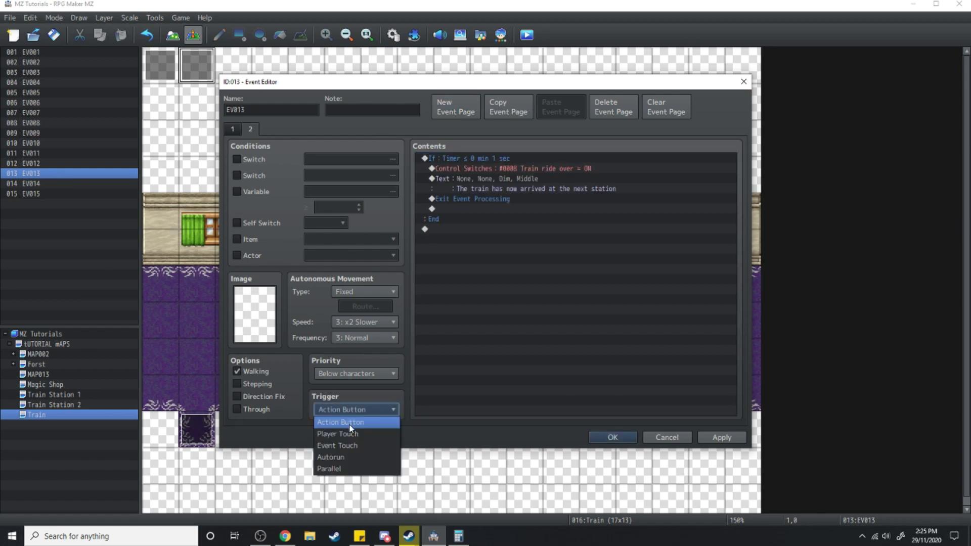
{"action": "left_click", "coordinate": [352, 469]}
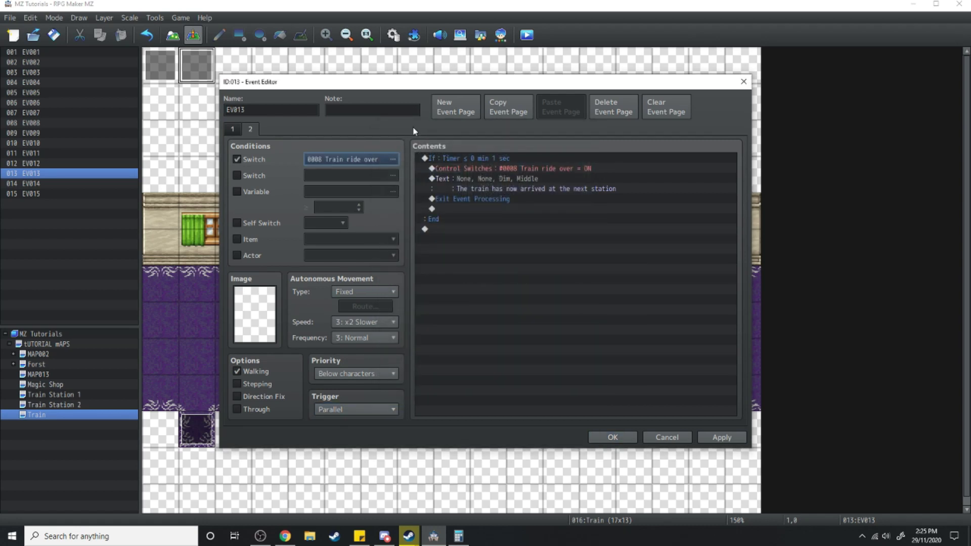
{"action": "left_click", "coordinate": [392, 159]}
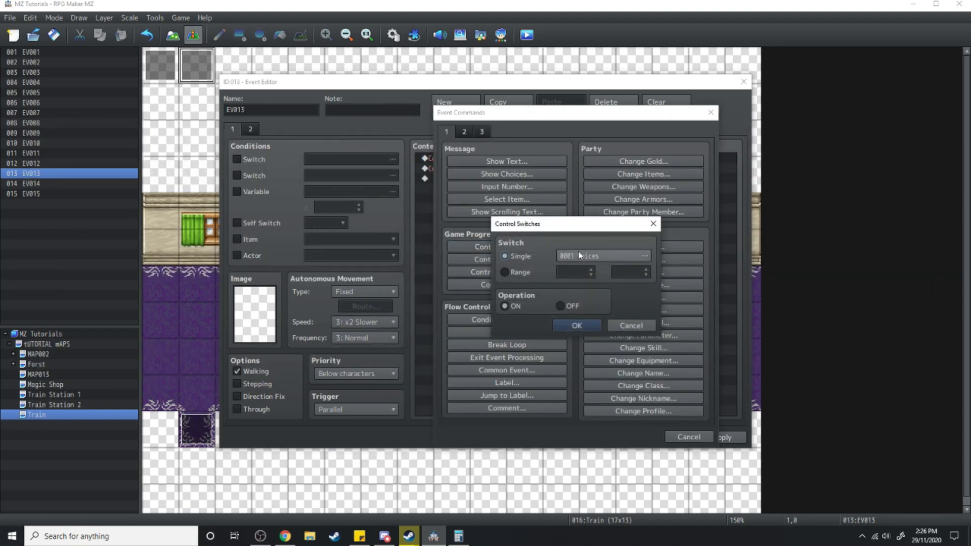
Name switch 0011 Timer and turn it ON with a Control Switches command at the end of the first page.
{"action": "left_click", "coordinate": [580, 256]}
{"action": "left_click", "coordinate": [644, 230]}
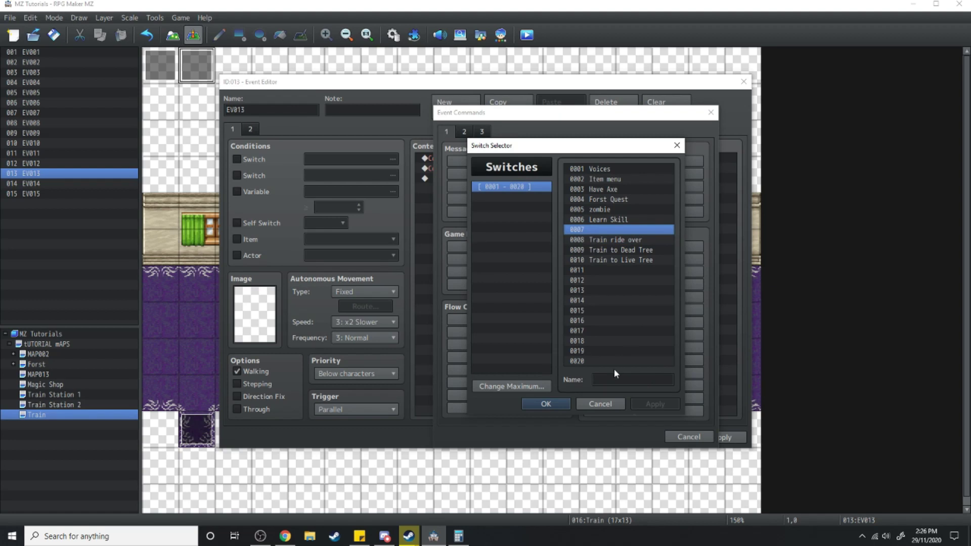
{"action": "left_click", "coordinate": [615, 270]}
{"action": "left_click", "coordinate": [637, 381]}
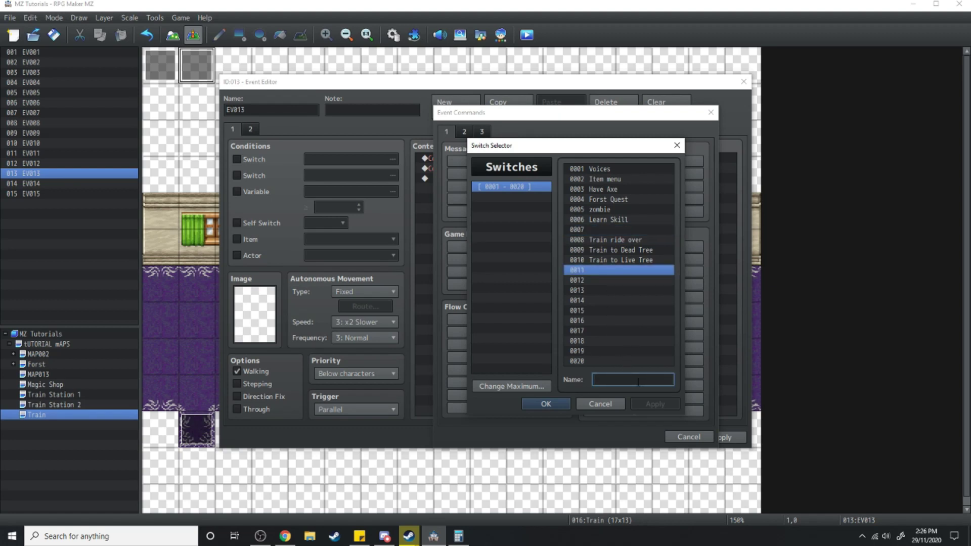
{"action": "type", "text": "Timer"}
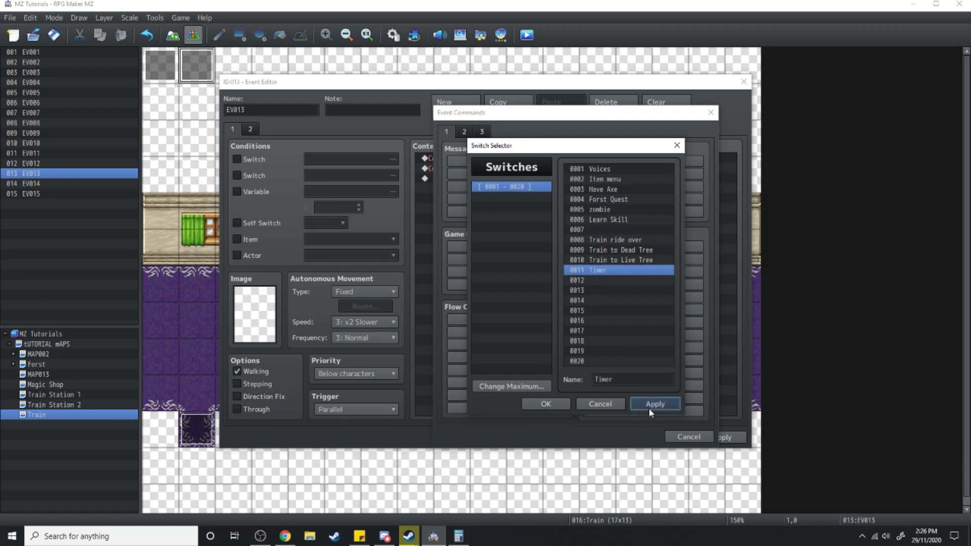
{"action": "key", "text": "Return"}
{"action": "key", "text": "Return"}
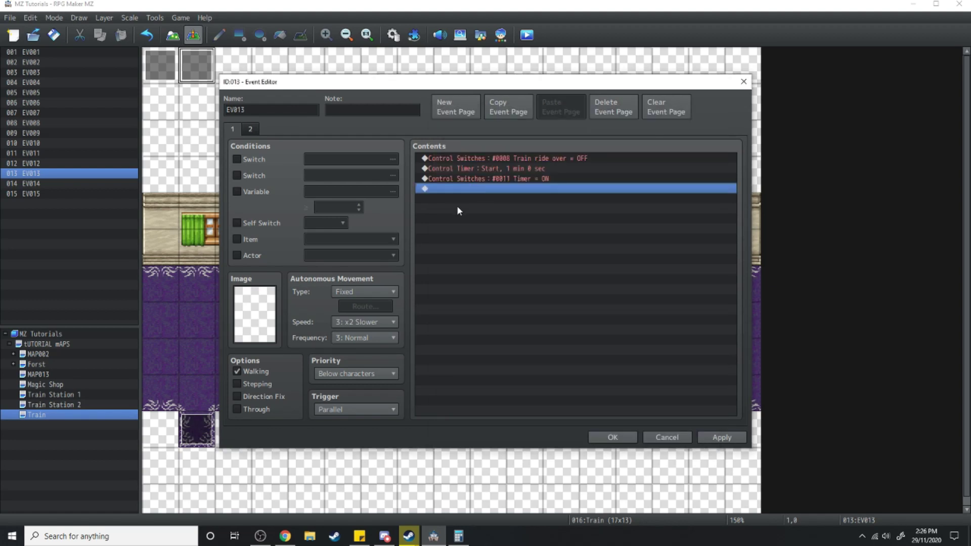
{"action": "left_click", "coordinate": [455, 108]}
{"action": "left_click", "coordinate": [350, 410]}
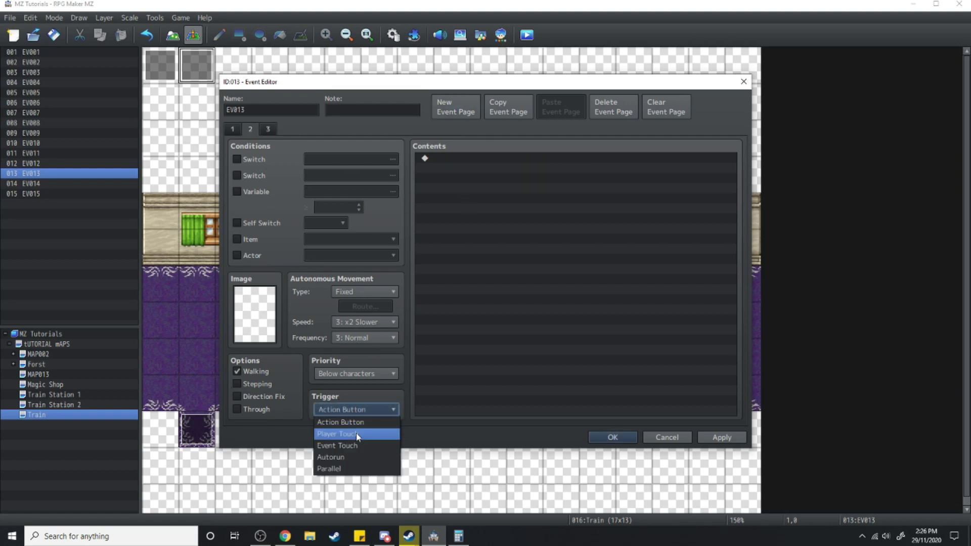
{"action": "left_click", "coordinate": [343, 469]}
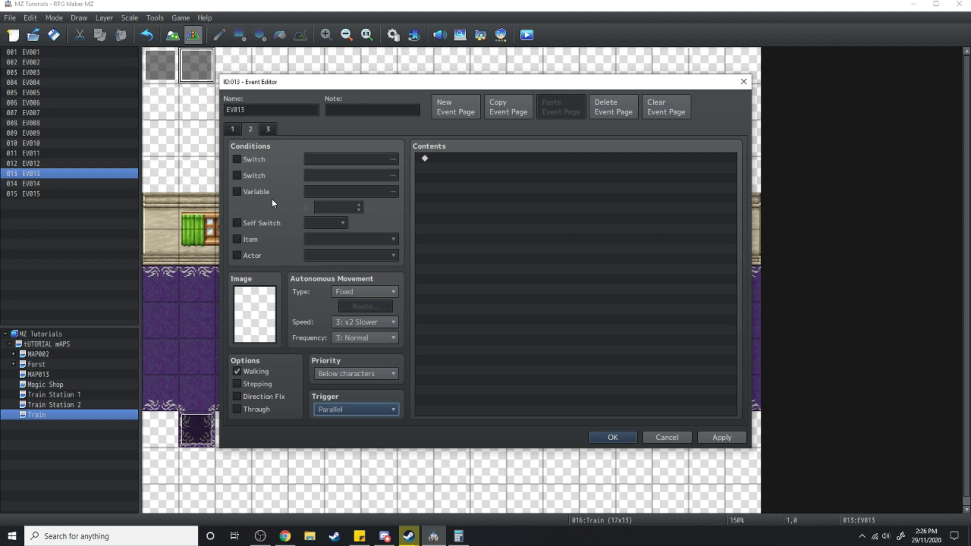
{"action": "left_click", "coordinate": [613, 107]}
Change the second page's switch condition to 0011 Timer, then apply and close the EV013 event.
{"action": "left_click", "coordinate": [370, 158]}
{"action": "double_click", "coordinate": [511, 256]}
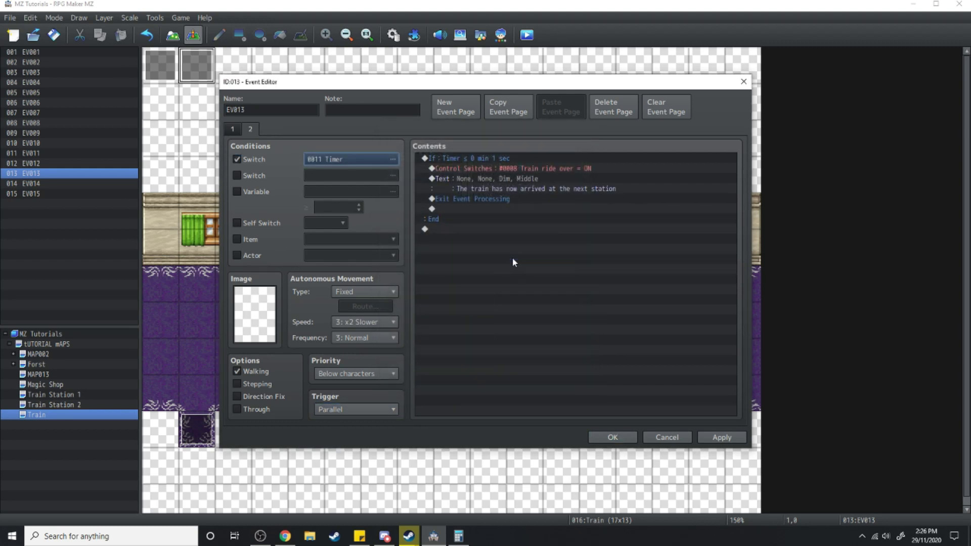
{"action": "left_click", "coordinate": [721, 437]}
{"action": "left_click", "coordinate": [612, 437]}
Save and playtest the carriage map, walking the player along the aisle while the timer runs, then close the playtest.
{"action": "left_click", "coordinate": [526, 35]}
{"action": "left_click", "coordinate": [453, 278]}
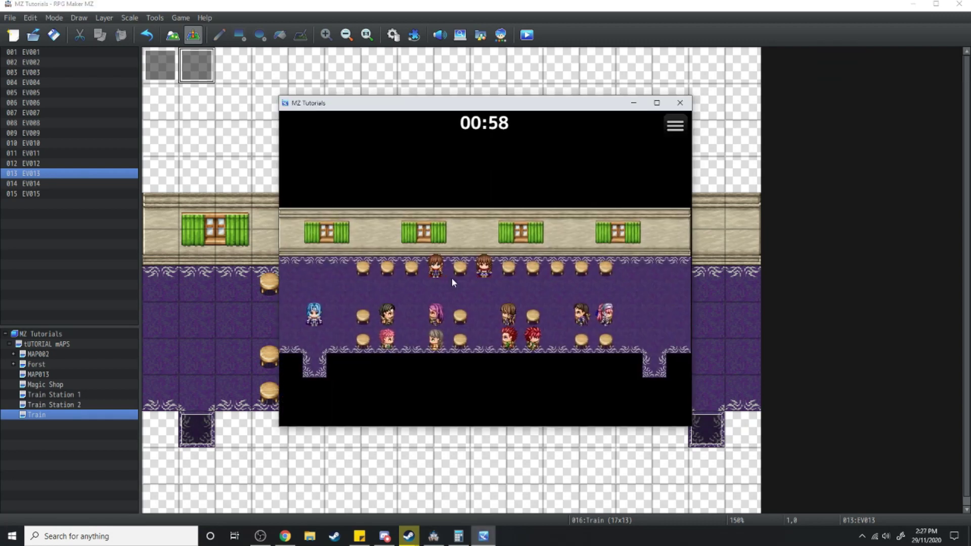
{"action": "key", "text": "Up"}
{"action": "key", "text": "Right"}
{"action": "key", "text": "Left"}
{"action": "key", "text": "Down"}
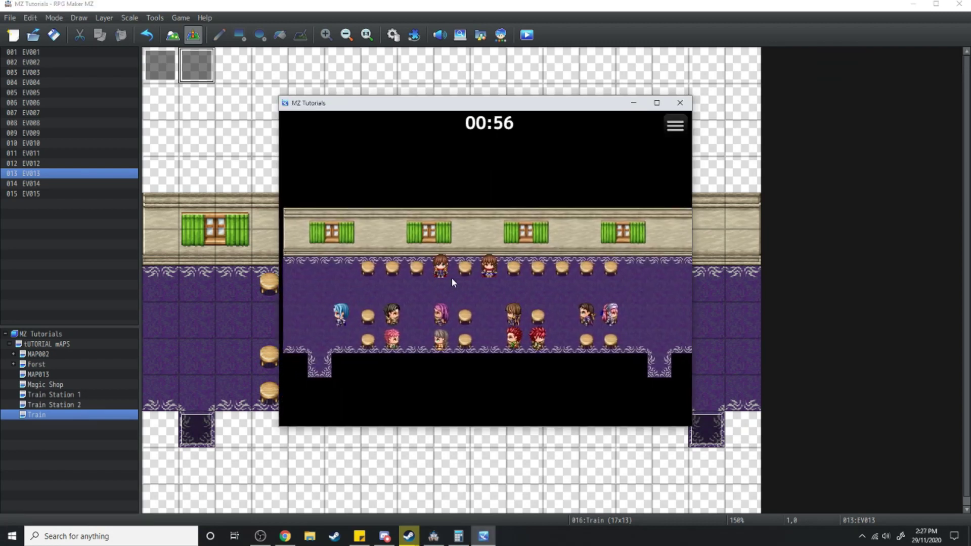
{"action": "left_click", "coordinate": [451, 278]}
{"action": "left_click", "coordinate": [451, 278]}
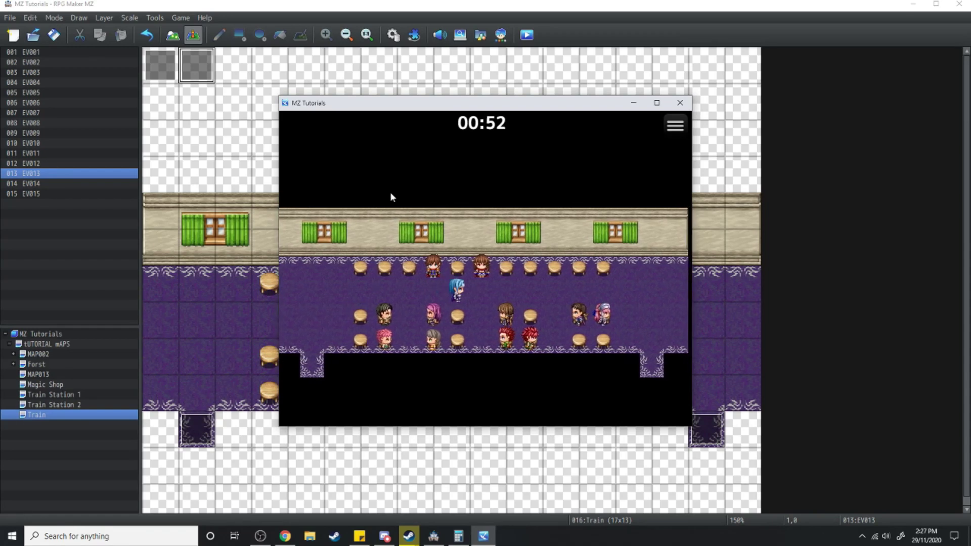
{"action": "left_click", "coordinate": [680, 103]}
Reopen the EV013 timer event and review the first page's switch and timer commands and the second page's arrival branch.
{"action": "double_click", "coordinate": [192, 61]}
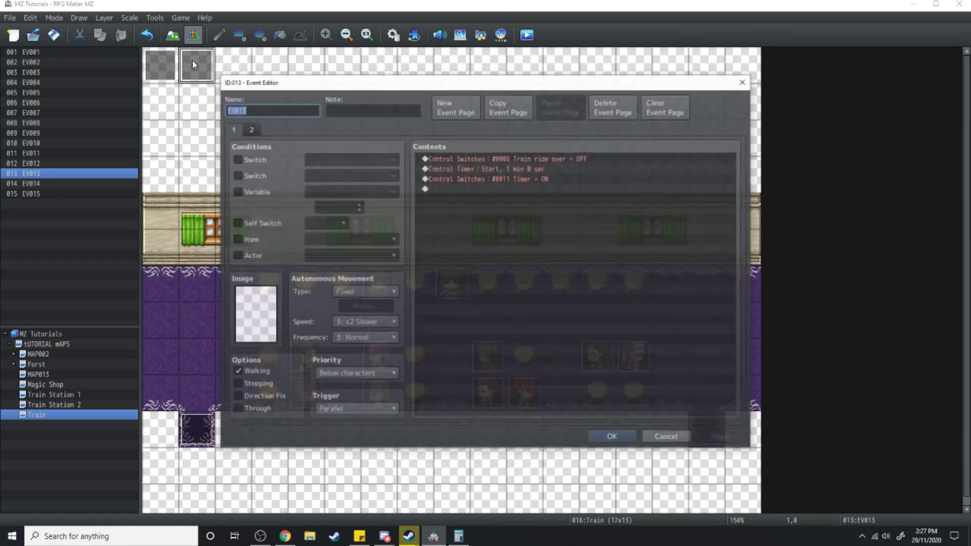
{"action": "left_click", "coordinate": [463, 168]}
{"action": "left_click", "coordinate": [541, 159]}
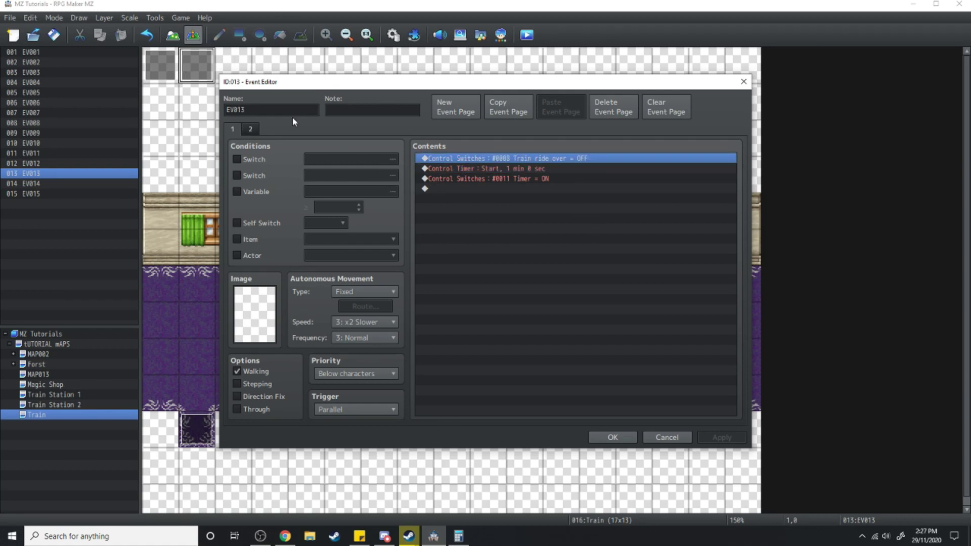
{"action": "left_click", "coordinate": [500, 188]}
{"action": "left_click", "coordinate": [519, 160]}
{"action": "left_click", "coordinate": [445, 168]}
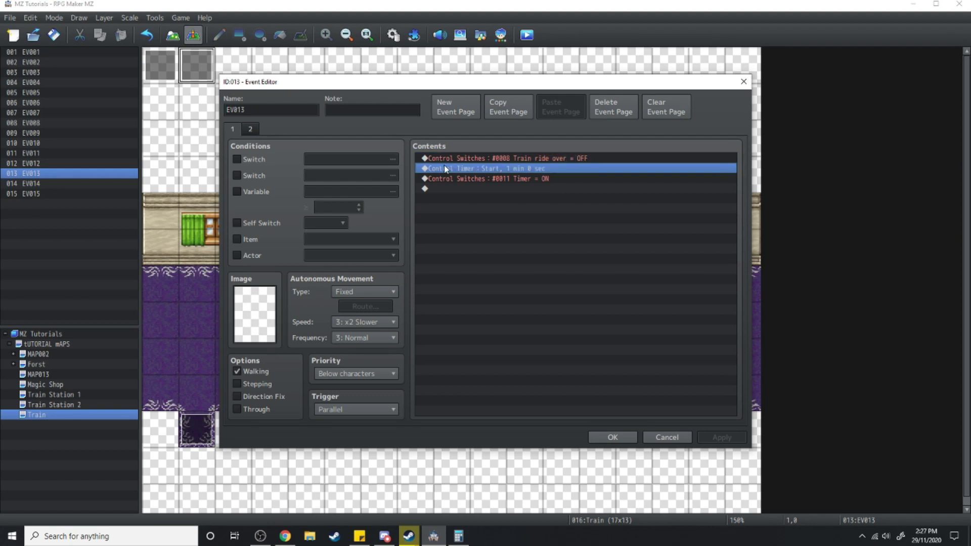
{"action": "left_click", "coordinate": [493, 180]}
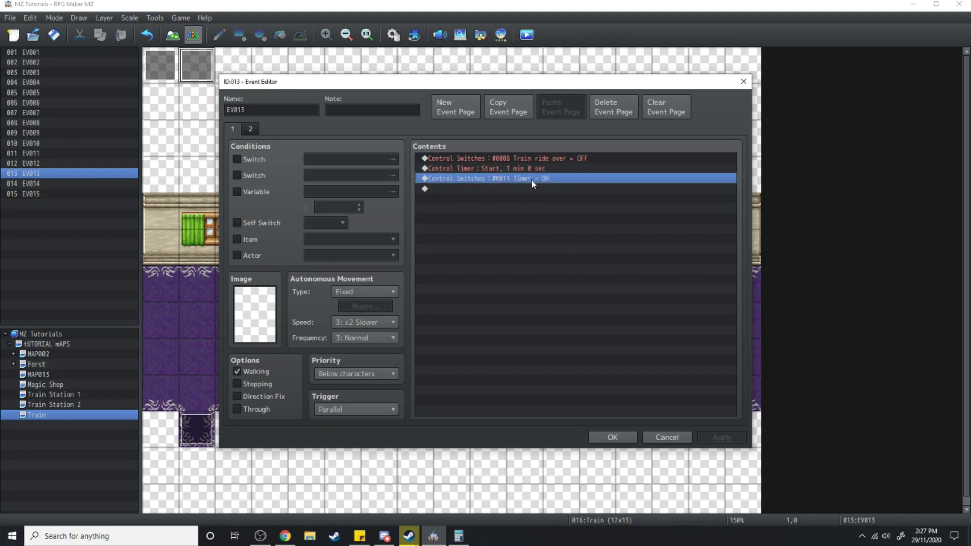
{"action": "left_click", "coordinate": [250, 132]}
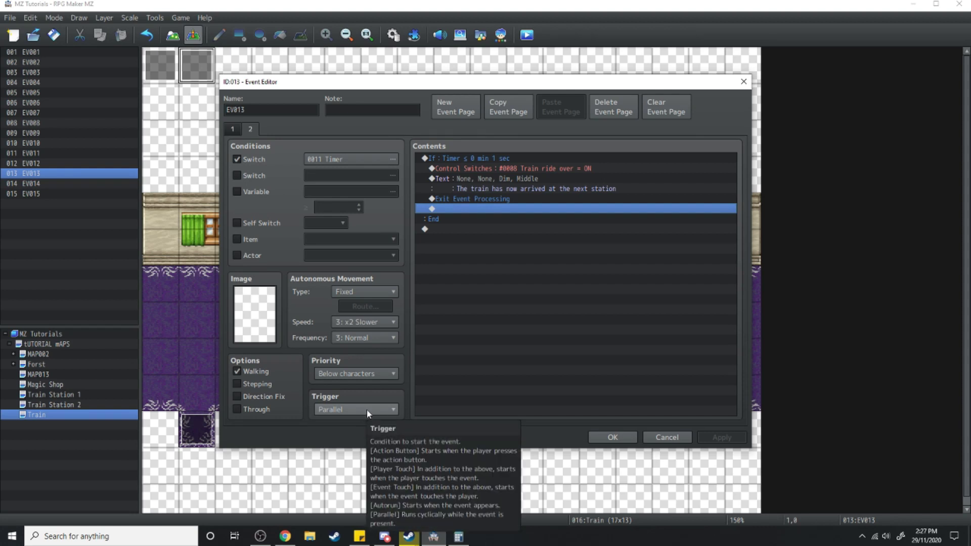
{"action": "left_click", "coordinate": [484, 159]}
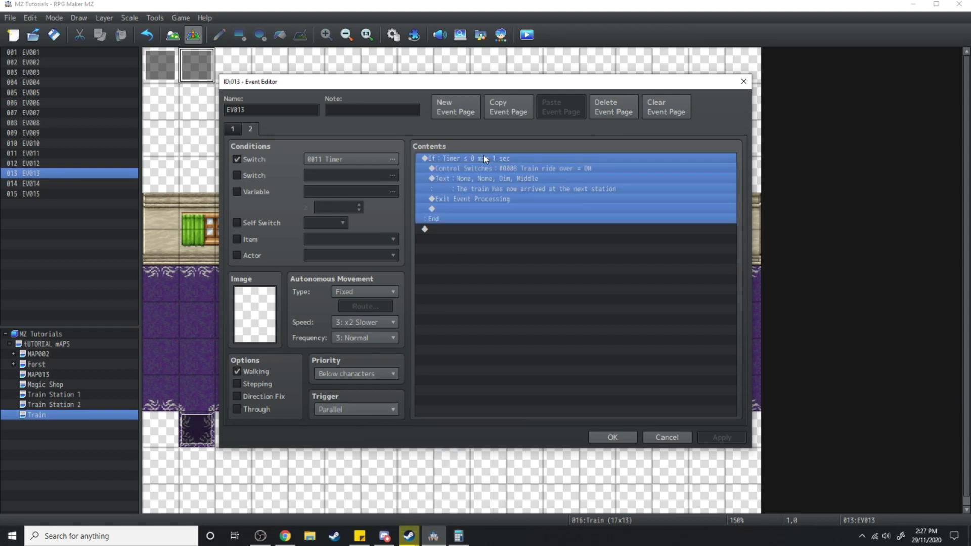
{"action": "key", "text": "Down"}
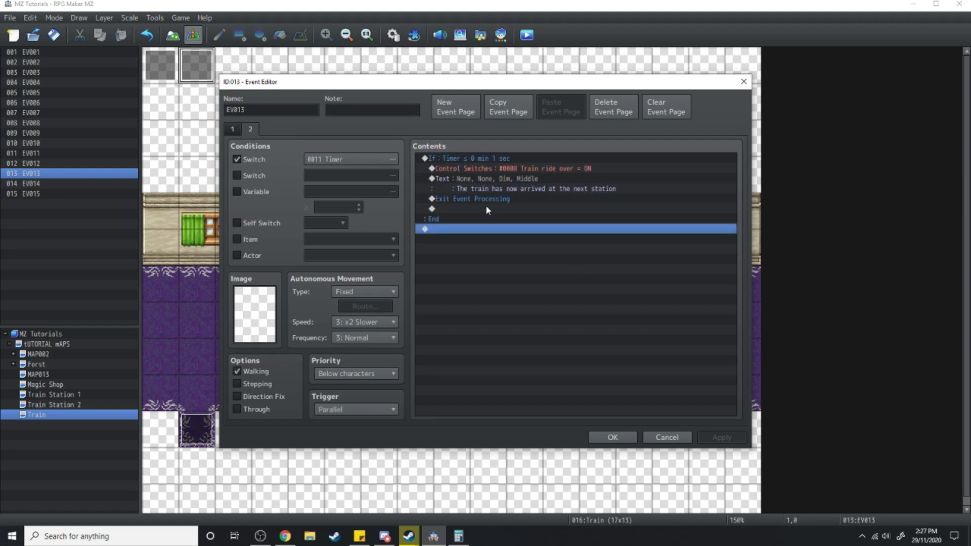
{"action": "left_click", "coordinate": [469, 158]}
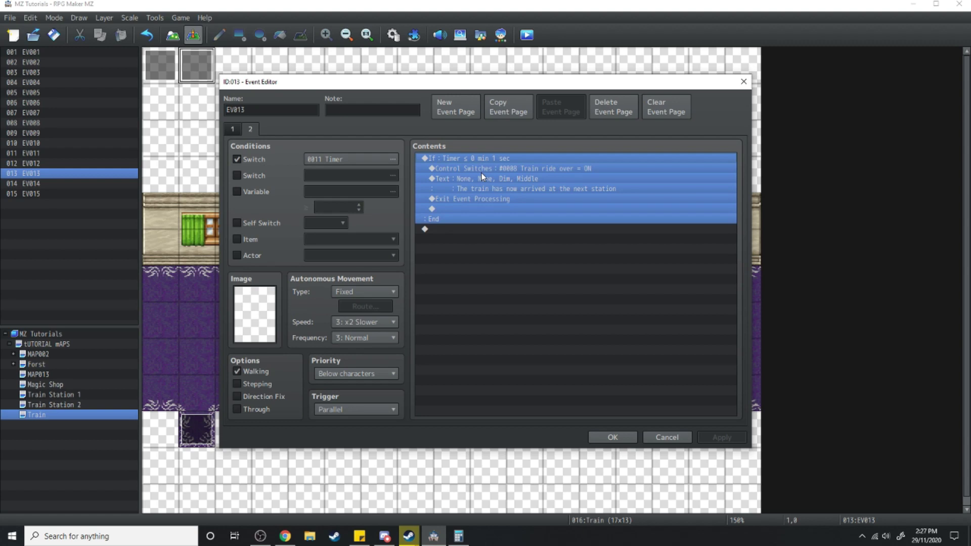
{"action": "left_click", "coordinate": [480, 172]}
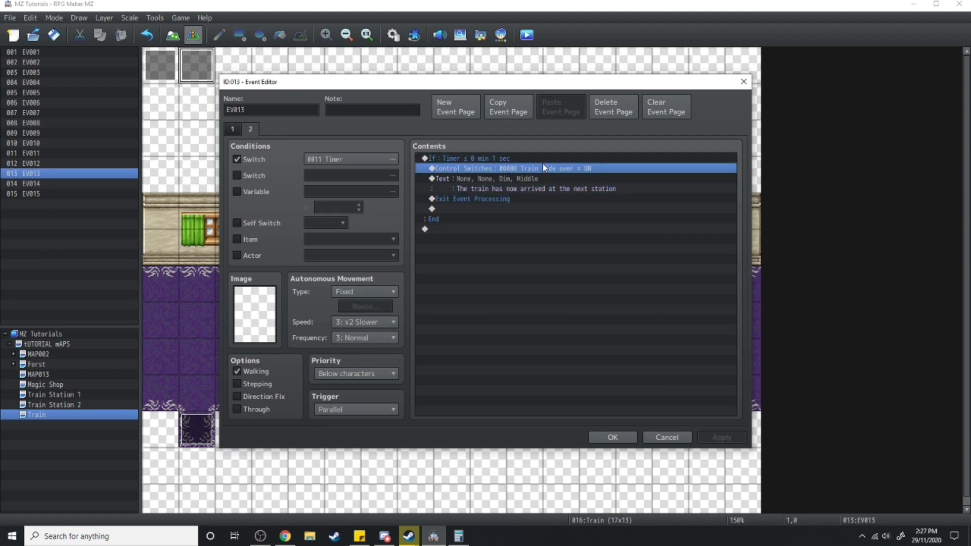
{"action": "left_click", "coordinate": [563, 180]}
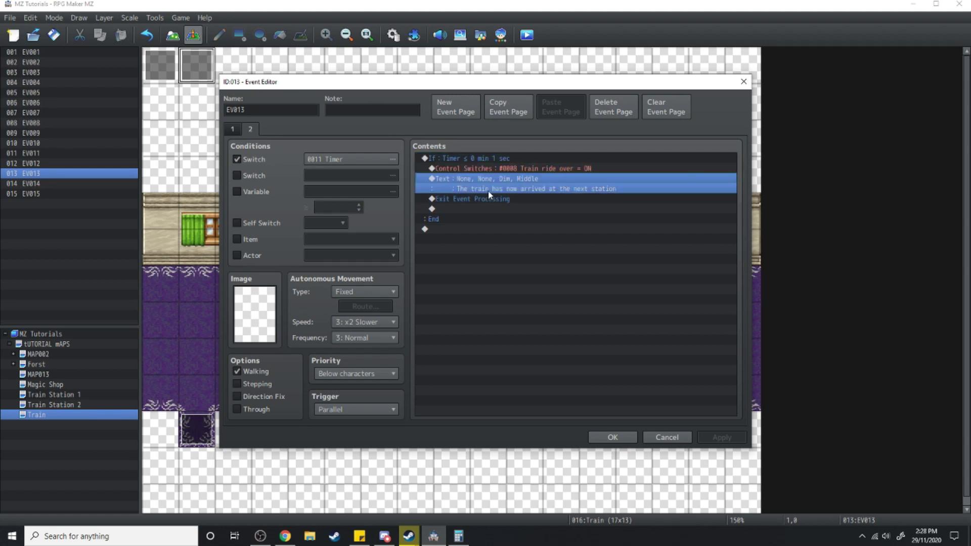
Add a Control Switches command turning 0011 Timer OFF at the end of the second page's conditional branch and accept the event.
{"action": "double_click", "coordinate": [486, 208]}
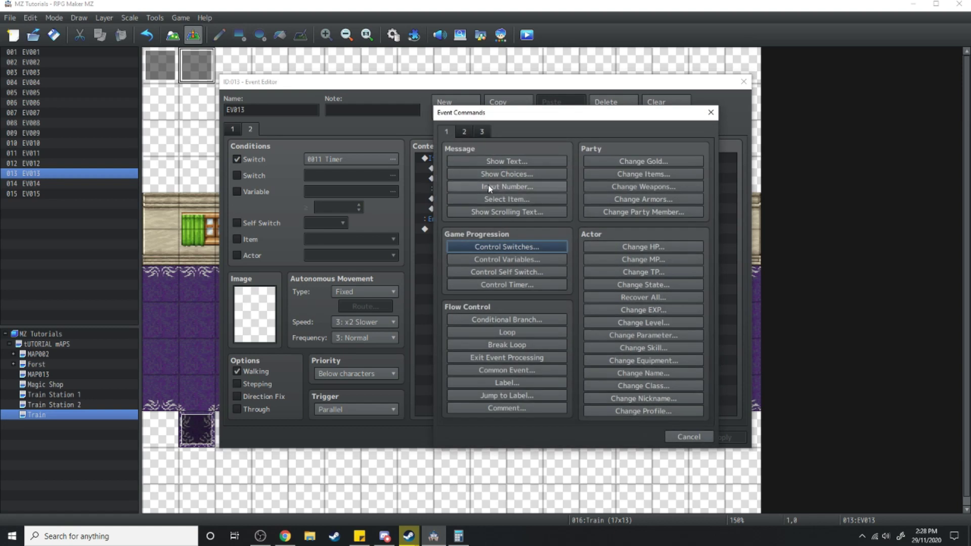
{"action": "left_click", "coordinate": [506, 246]}
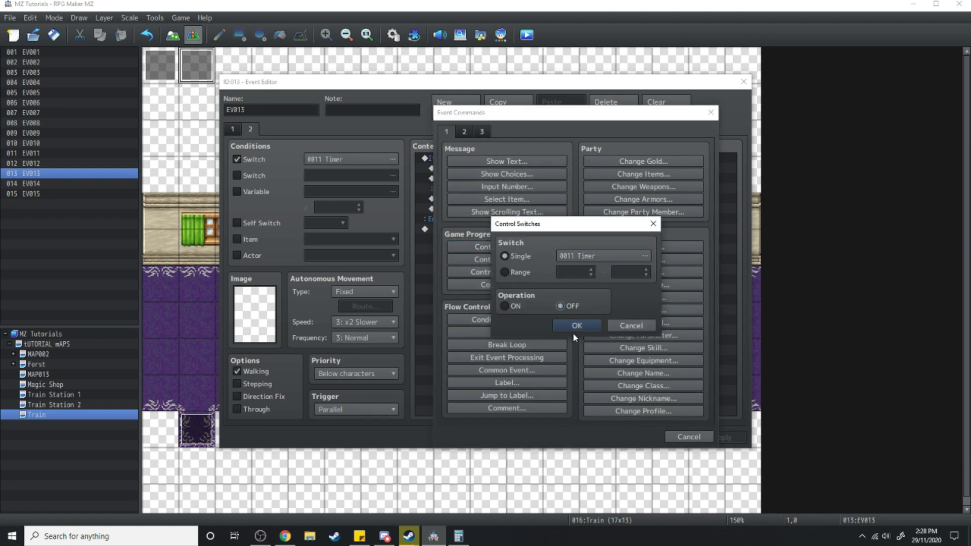
{"action": "left_click", "coordinate": [575, 327]}
{"action": "left_click", "coordinate": [618, 434]}
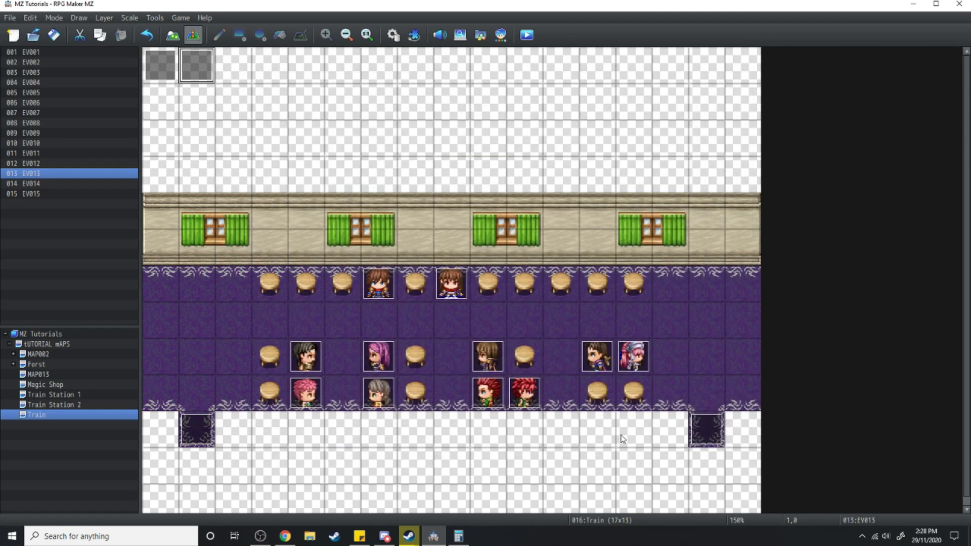
Playtest the carriage map again, walking the player around the aisle and into the nearest exit door while the timer is running.
{"action": "left_click", "coordinate": [526, 35]}
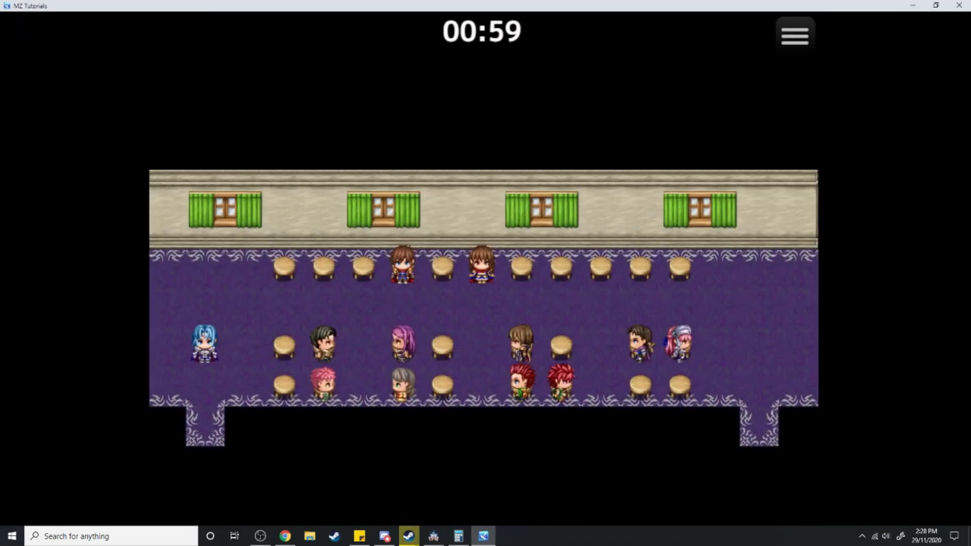
{"action": "key", "text": "Right"}
{"action": "key", "text": "Up"}
{"action": "key", "text": "Right"}
{"action": "key", "text": "Left"}
{"action": "key", "text": "Down"}
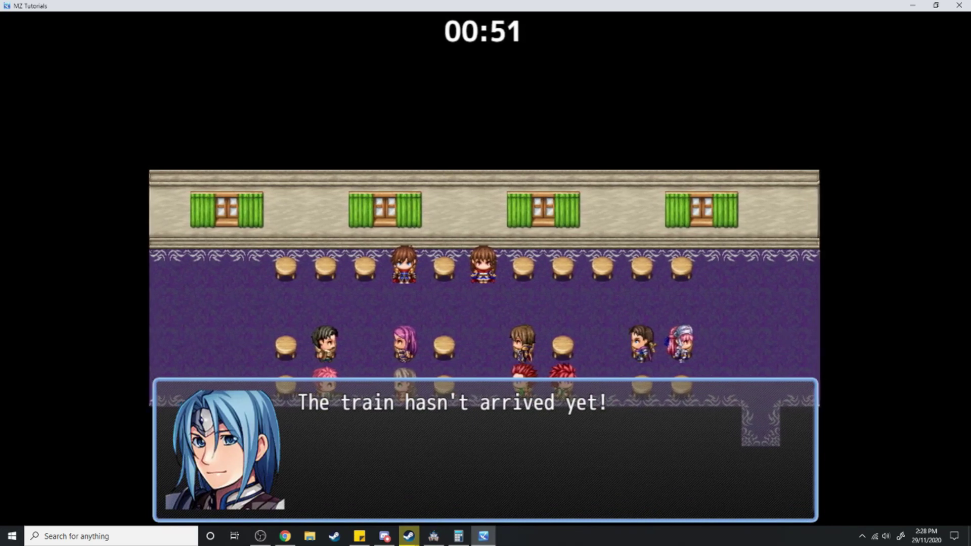
Dismiss the exit door's message and walk the player back along the carriage aisle while the timer runs.
{"action": "key", "text": "Return"}
{"action": "key", "text": "Up"}
{"action": "key", "text": "Right"}
{"action": "key", "text": "Right"}
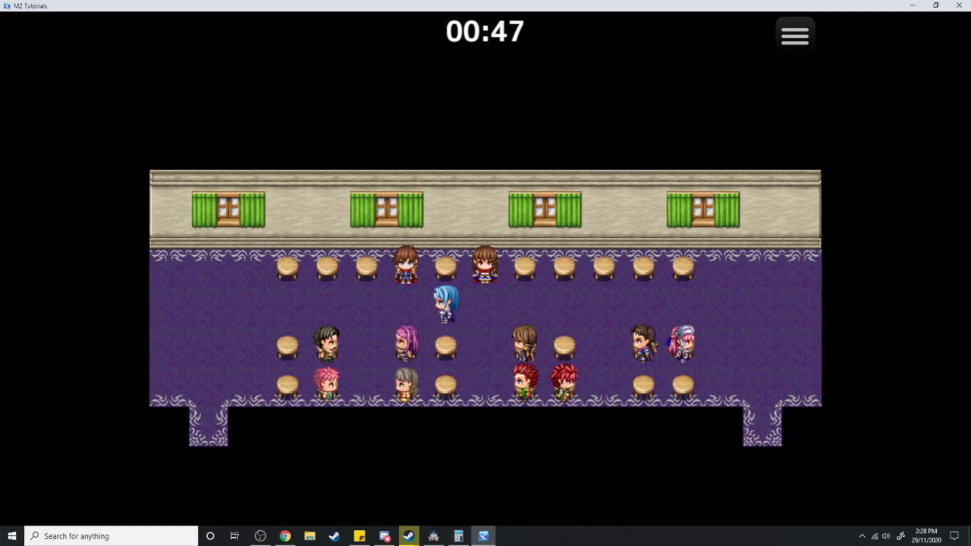
{"action": "key", "text": "Right"}
{"action": "key", "text": "Down"}
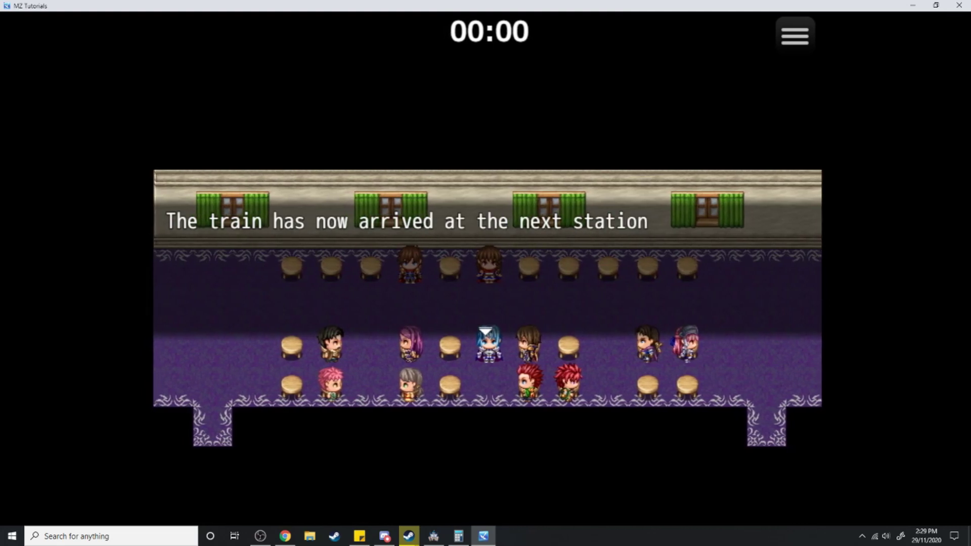
Dismiss the arrival message, walk the player around the aisle, and test the exit door to leave the train.
{"action": "key", "text": "Return"}
{"action": "key", "text": "Up"}
{"action": "key", "text": "Left"}
{"action": "key", "text": "Right"}
{"action": "key", "text": "Down"}
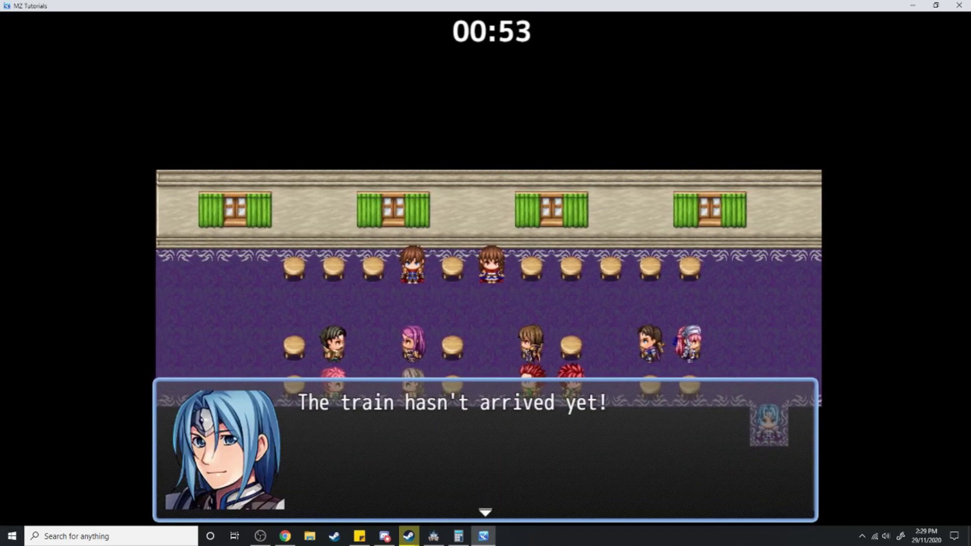
{"action": "key", "text": "Return"}
{"action": "key", "text": "Down"}
{"action": "key", "text": "Return"}
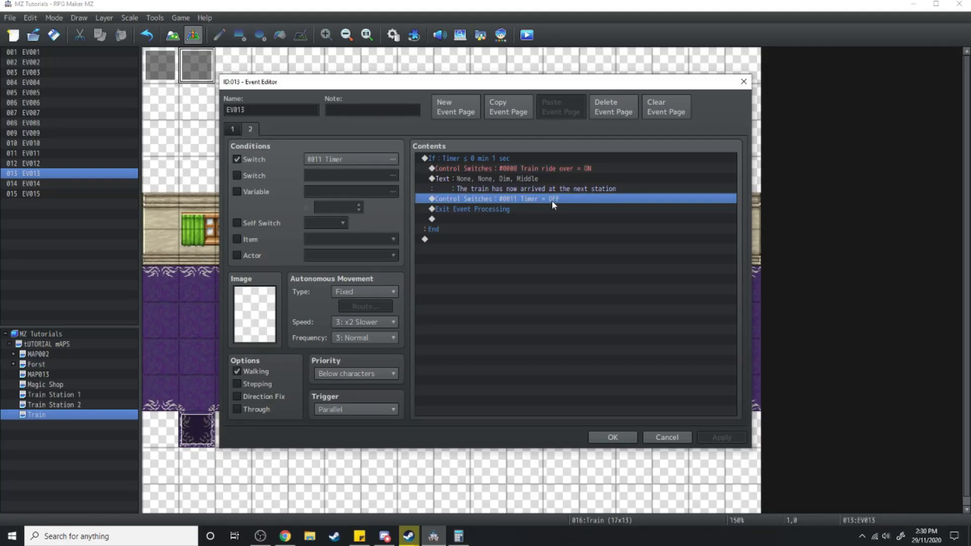
Move the 0011 Timer OFF command from EV013's second page to the end of the first and second pages of exit event EV014.
{"action": "key", "text": "Delete"}
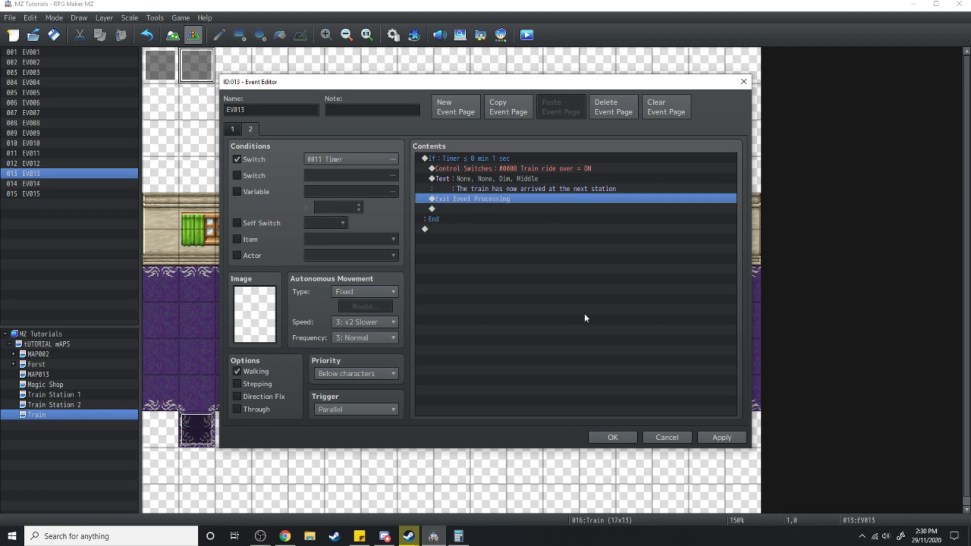
{"action": "left_click", "coordinate": [631, 436]}
{"action": "double_click", "coordinate": [705, 417]}
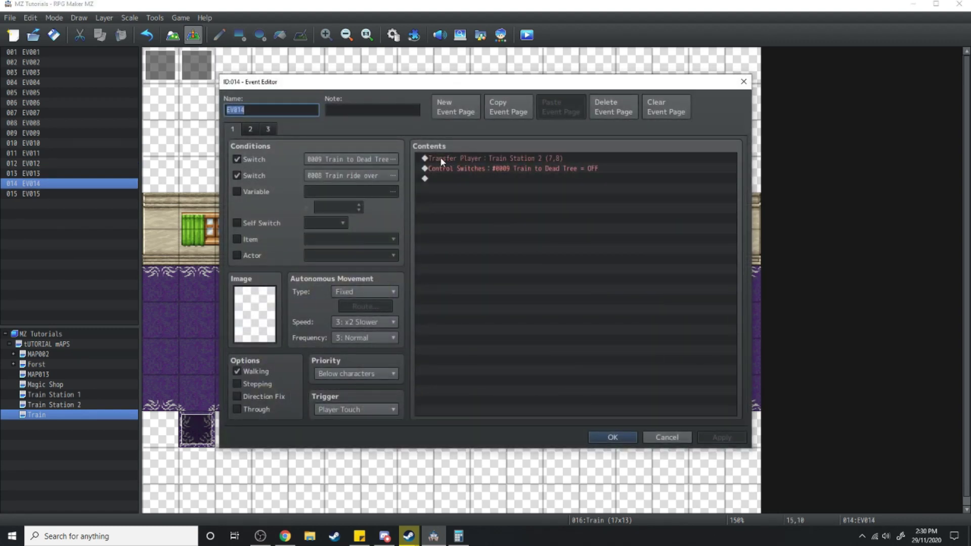
{"action": "left_click", "coordinate": [538, 177]}
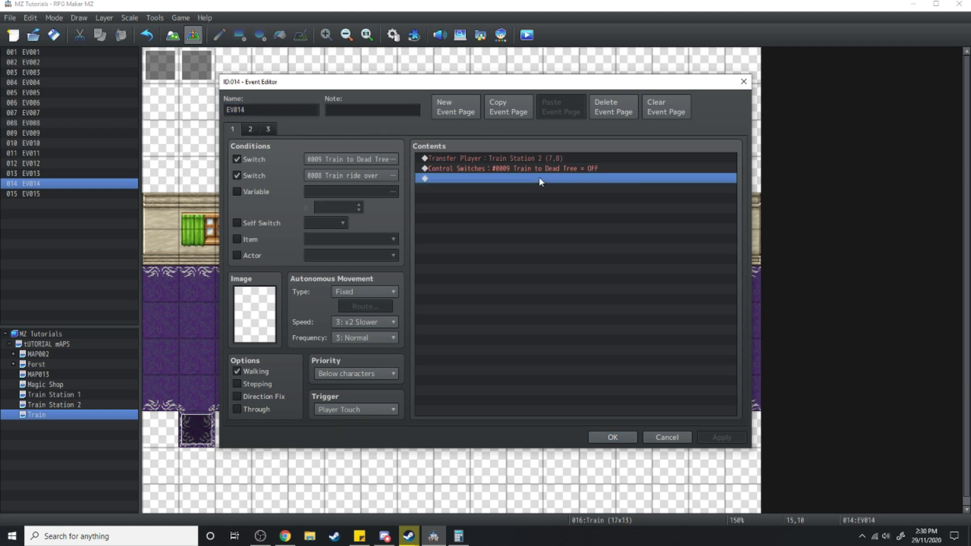
{"action": "key", "text": "ctrl+v"}
{"action": "left_click", "coordinate": [250, 130]}
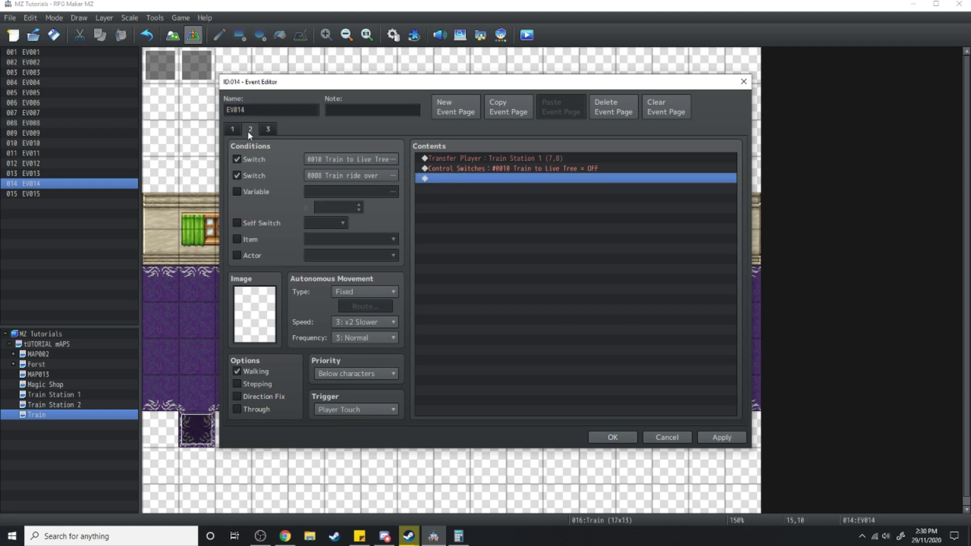
{"action": "type", "text": "Control Switches : #0011 Timer = OFF"}
{"action": "left_click", "coordinate": [533, 181]}
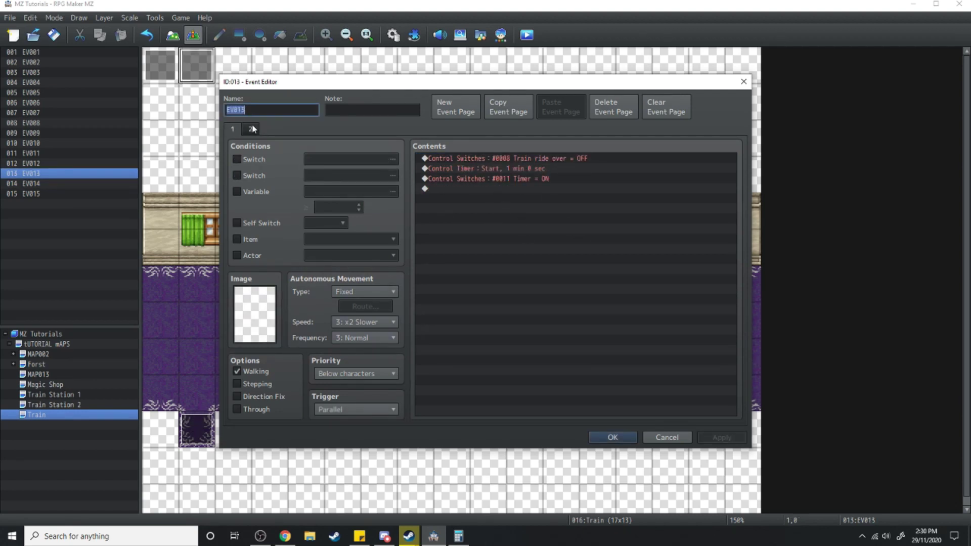
Add a Play SE command to EV013's second page using the Buzzer2 sound at 90% volume and 100% pitch.
{"action": "left_click", "coordinate": [251, 129]}
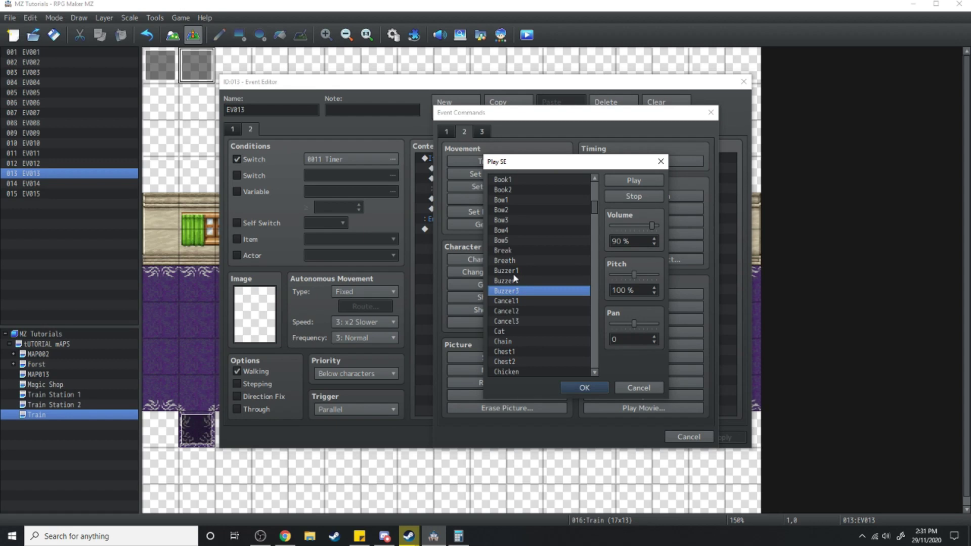
{"action": "left_click", "coordinate": [513, 273]}
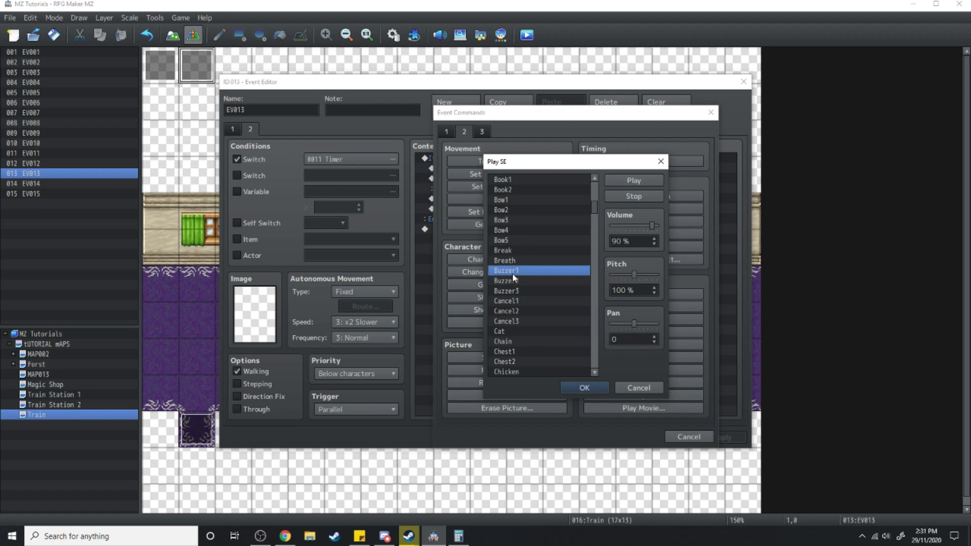
{"action": "left_click", "coordinate": [512, 281]}
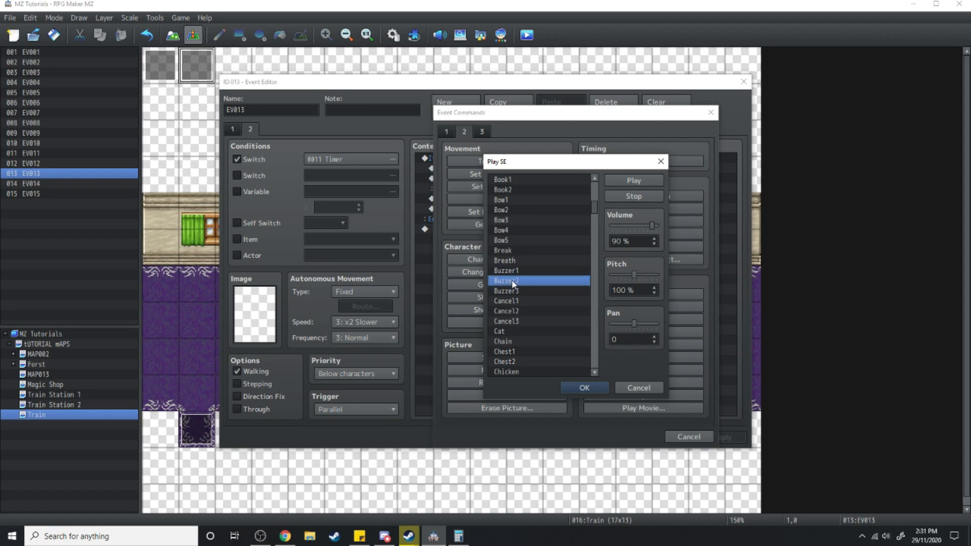
{"action": "left_click", "coordinate": [605, 387]}
{"action": "key", "text": "Insert"}
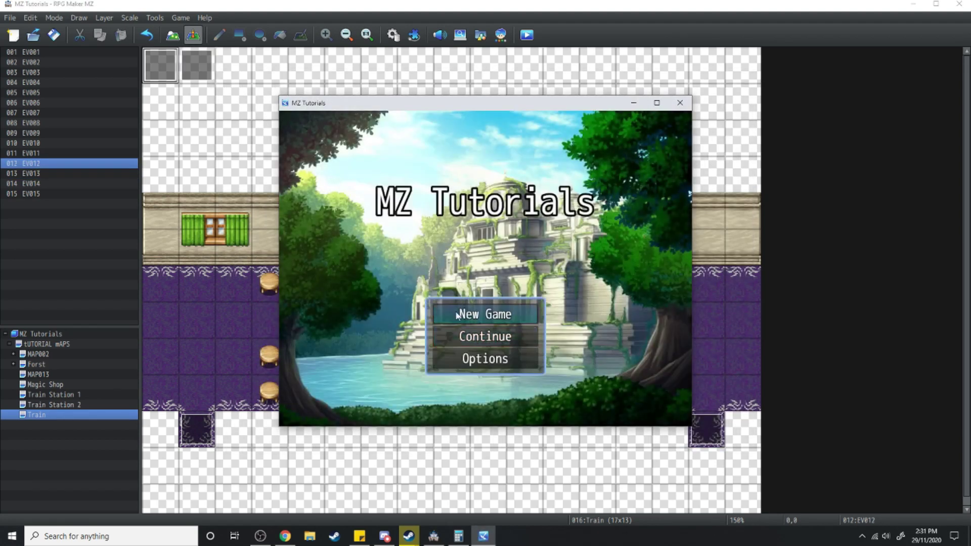
Start a new game in a maximised playtest window and open the treasure chest on the station platform.
{"action": "left_click", "coordinate": [657, 103]}
{"action": "left_click", "coordinate": [537, 357]}
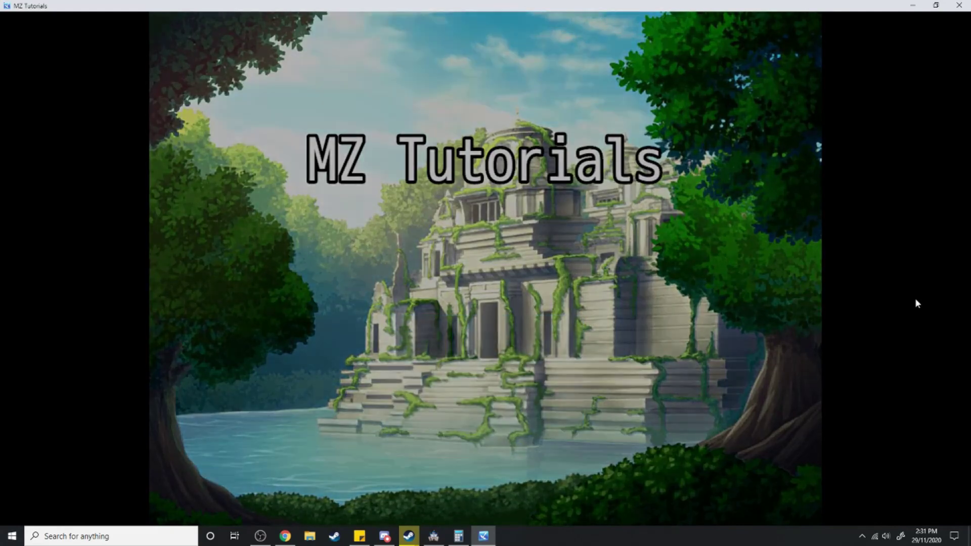
{"action": "key", "text": "Right"}
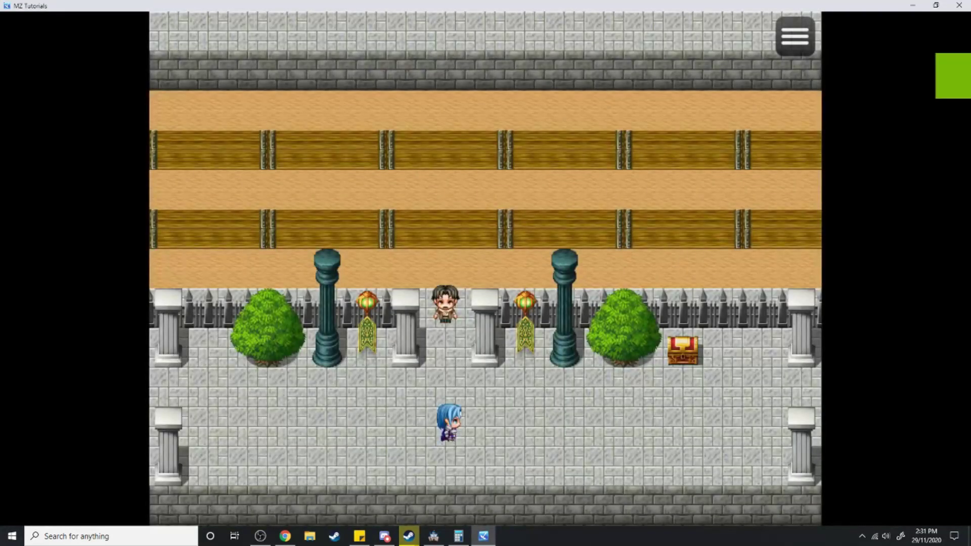
{"action": "key", "text": "Up"}
{"action": "key", "text": "Return"}
{"action": "key", "text": "Return"}
{"action": "key", "text": "Left"}
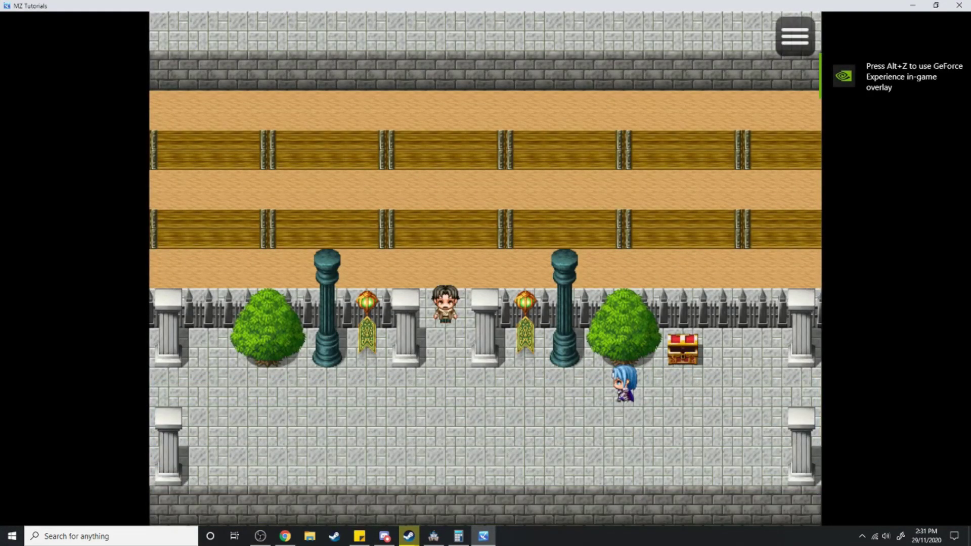
Talk to the attendant between the station pillars and board the train.
{"action": "key", "text": "Up"}
{"action": "key", "text": "Return"}
{"action": "key", "text": "Return"}
{"action": "key", "text": "Return"}
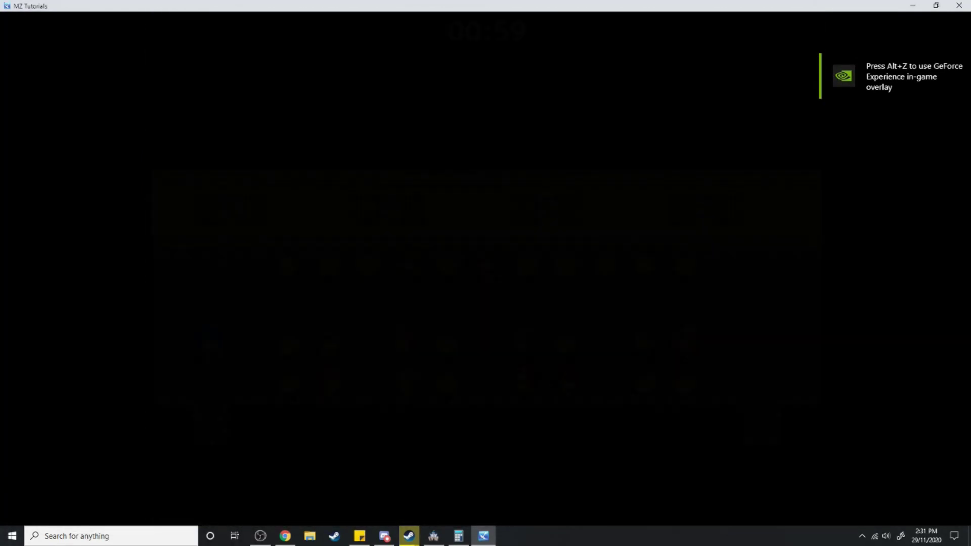
Walk the player through the carriage and onto a seat near the far exit while the timer counts down.
{"action": "key", "text": "Up"}
{"action": "key", "text": "Right"}
{"action": "key", "text": "Down"}
{"action": "key", "text": "Right"}
{"action": "key", "text": "Right"}
{"action": "key", "text": "Up"}
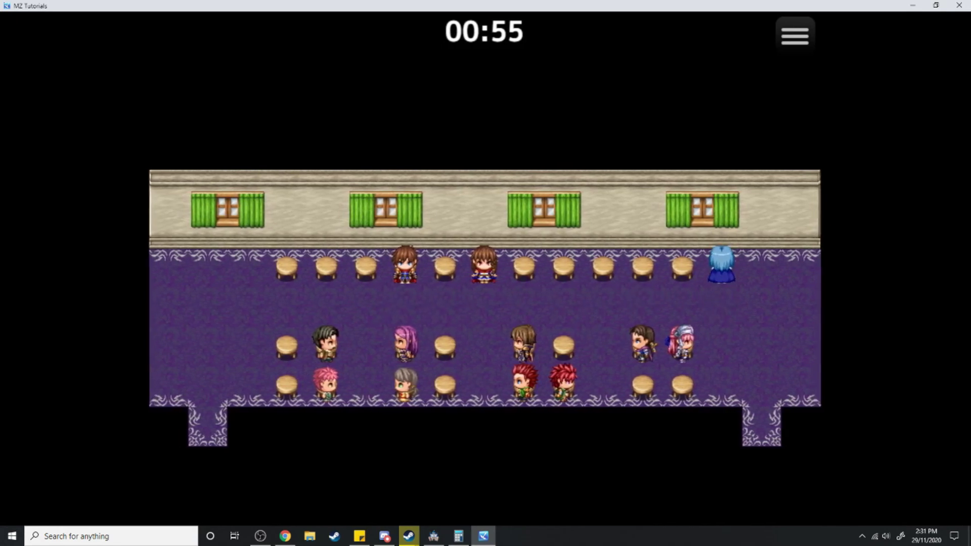
{"action": "key", "text": "Down"}
{"action": "key", "text": "Left"}
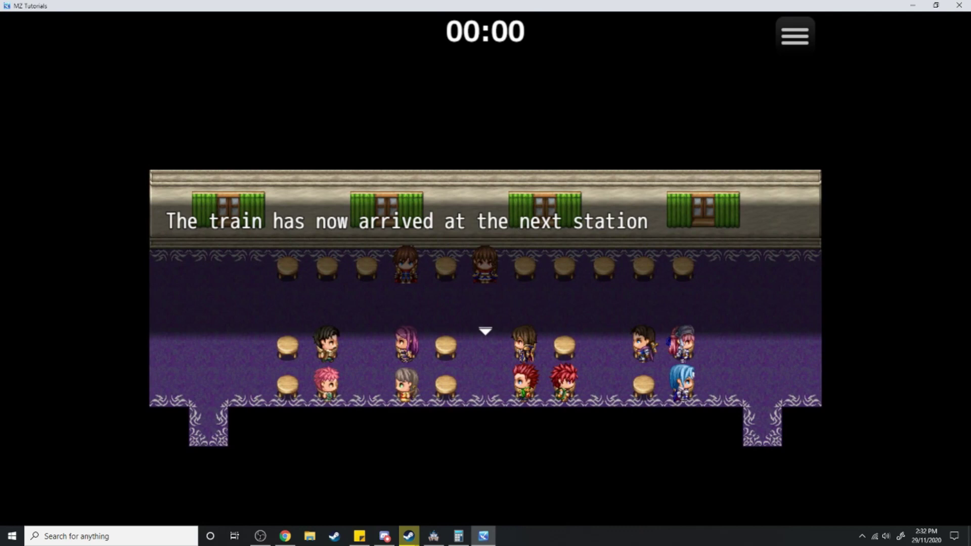
Dismiss the arrival message several times to check whether it repeats, then close the playtest.
{"action": "key", "text": "Return"}
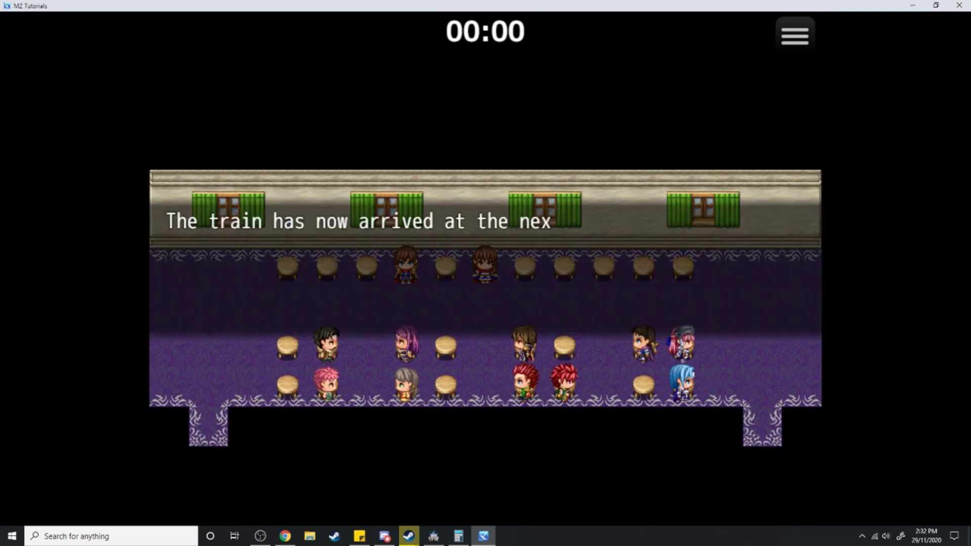
{"action": "key", "text": "Return"}
{"action": "key", "text": "Return"}
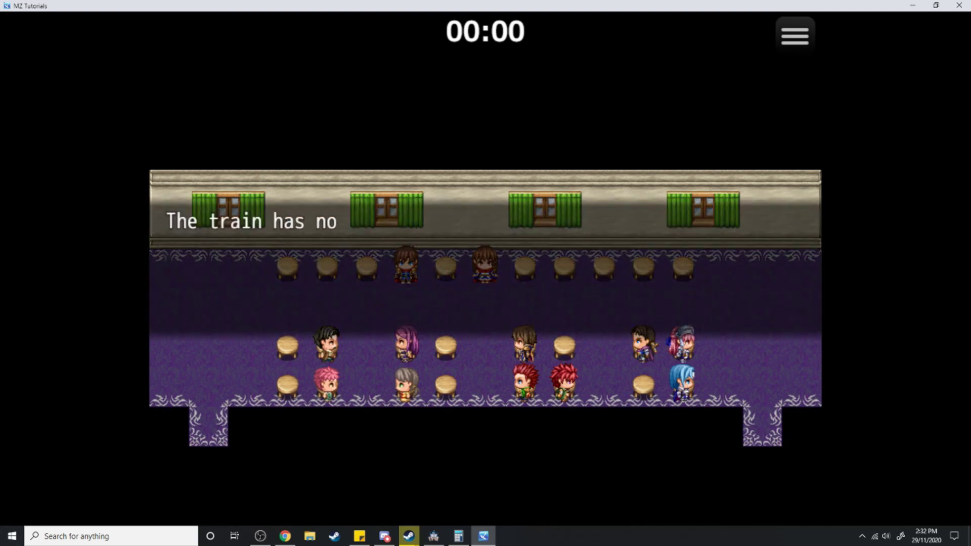
{"action": "key", "text": "Return"}
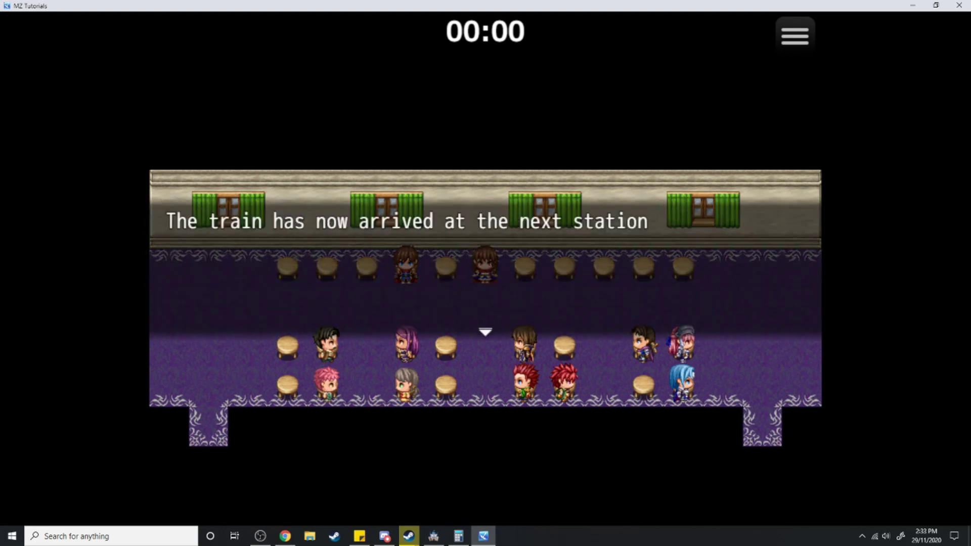
{"action": "key", "text": "alt+F4"}
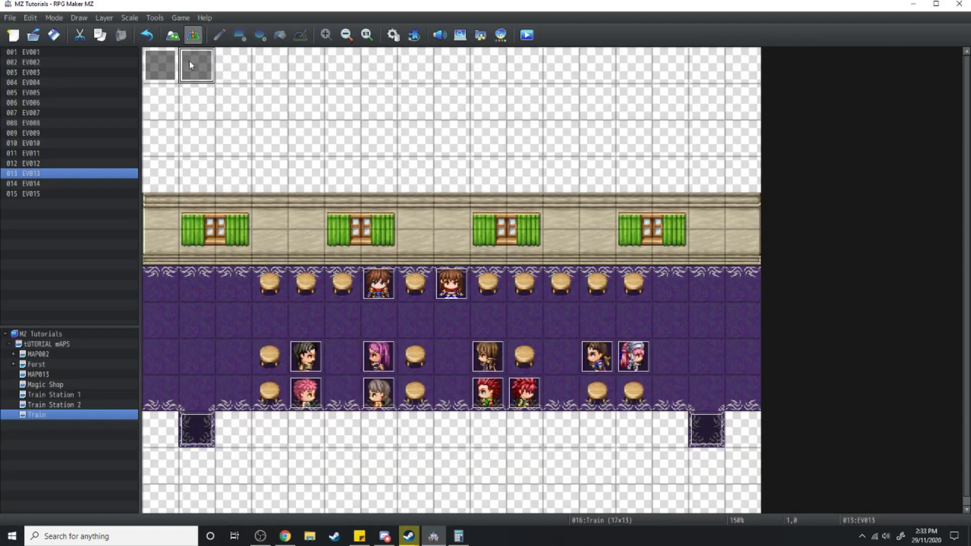
Add a third page to EV013 conditioned on switch 0008 Train ride over and accept the event.
{"action": "double_click", "coordinate": [189, 61]}
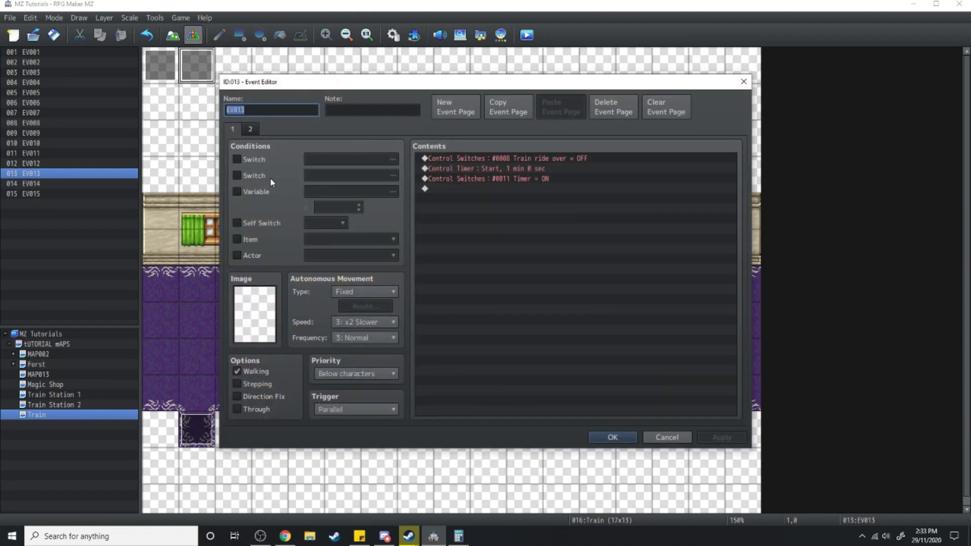
{"action": "left_click", "coordinate": [249, 130]}
{"action": "left_click", "coordinate": [455, 107]}
{"action": "left_click", "coordinate": [254, 160]}
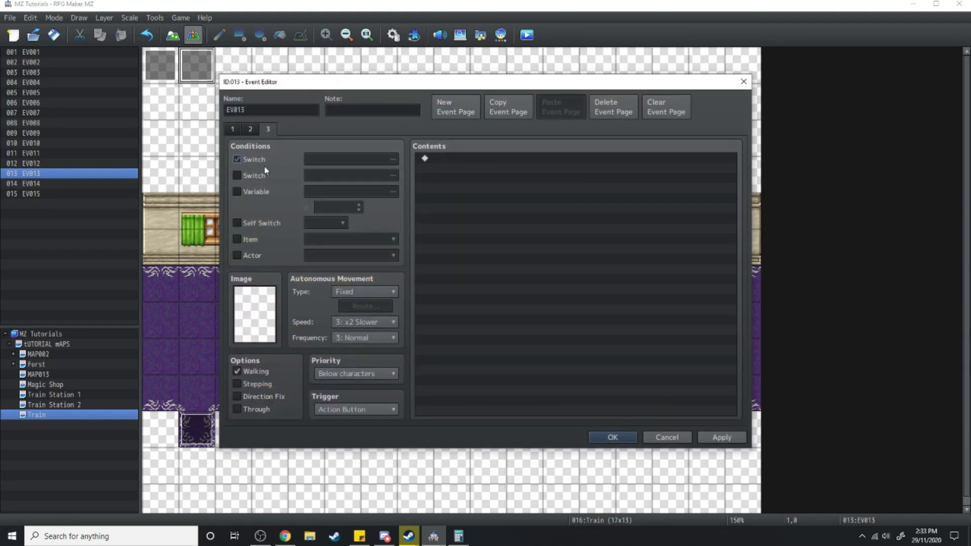
{"action": "left_click", "coordinate": [360, 161]}
{"action": "left_click", "coordinate": [526, 224]}
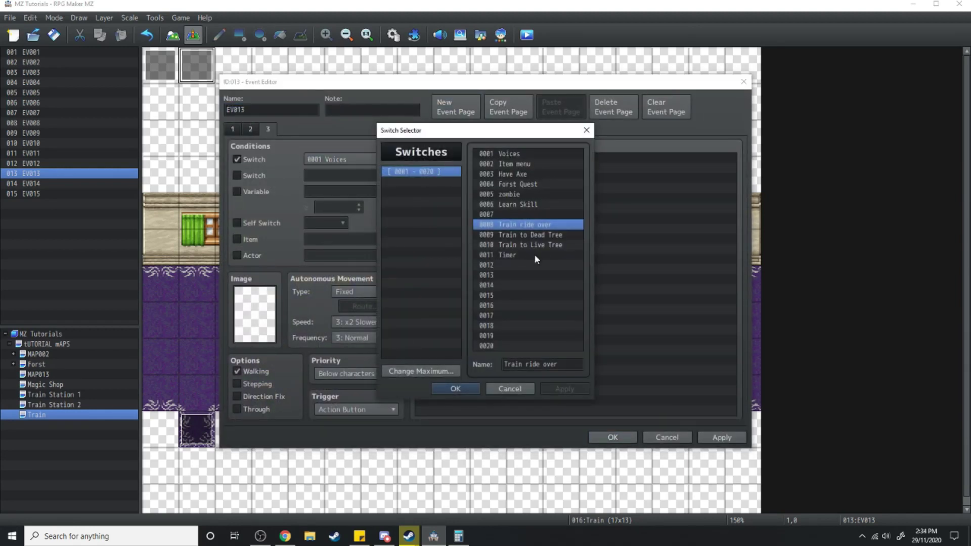
{"action": "double_click", "coordinate": [544, 224]}
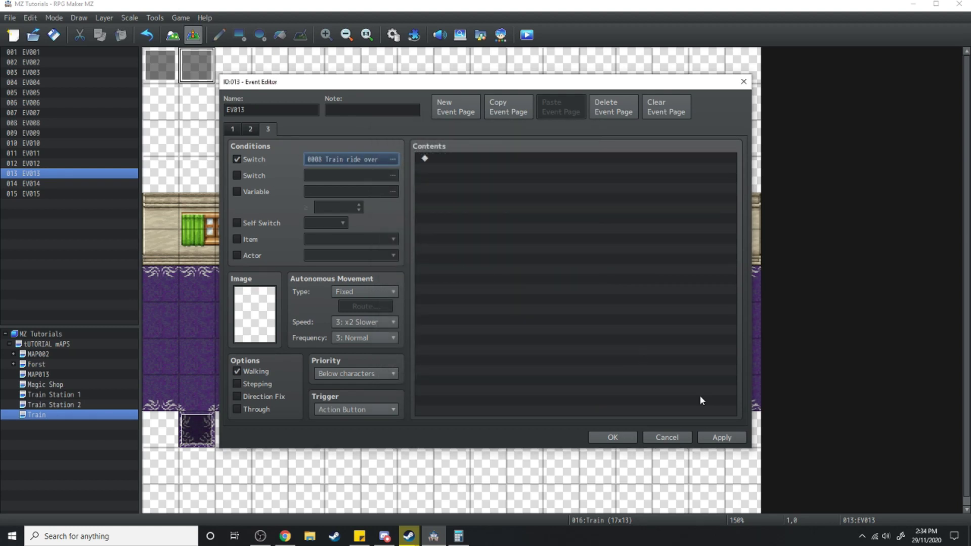
{"action": "left_click", "coordinate": [736, 442]}
{"action": "left_click", "coordinate": [610, 437]}
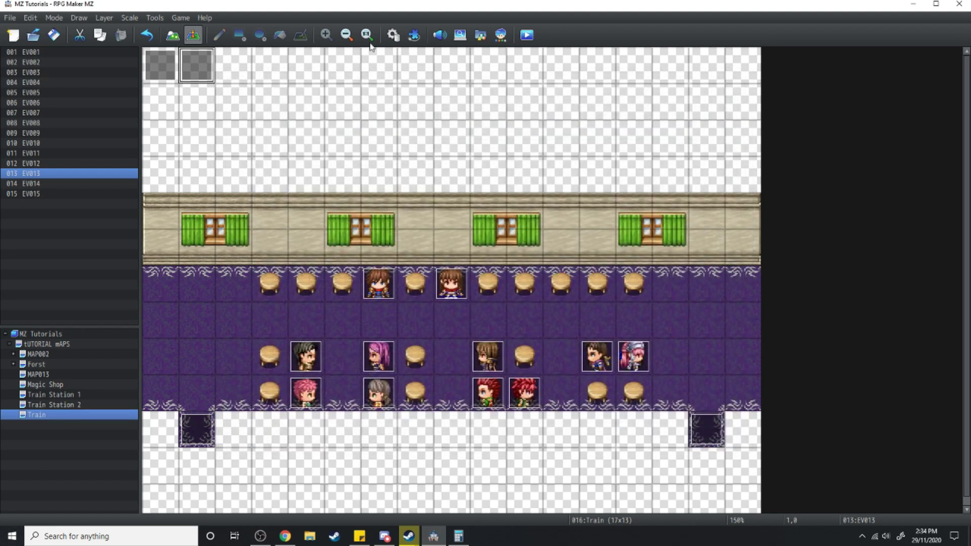
Playtest the train ride until the arrival message, dismiss it, and walk the player into the nearest exit door.
{"action": "left_click", "coordinate": [526, 35]}
{"action": "left_click", "coordinate": [463, 281]}
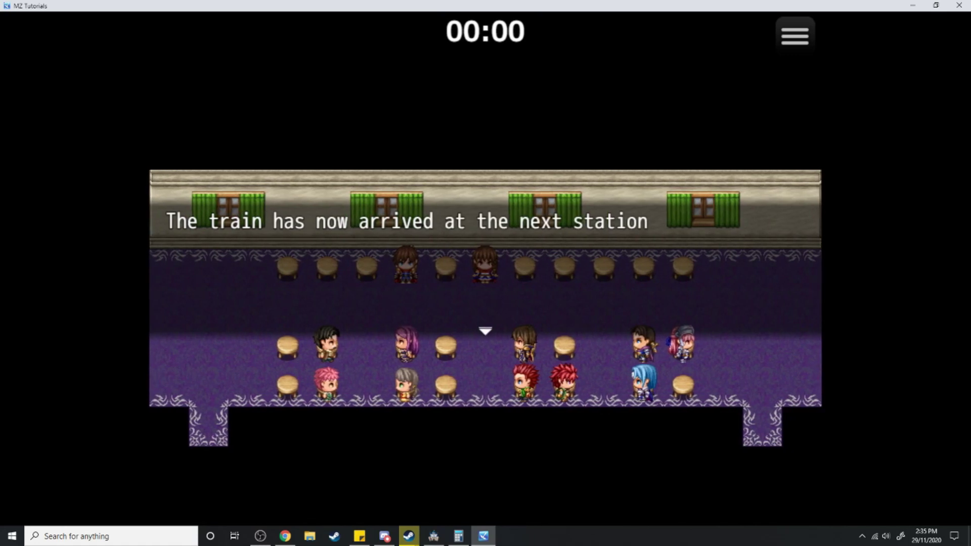
{"action": "key", "text": "Return"}
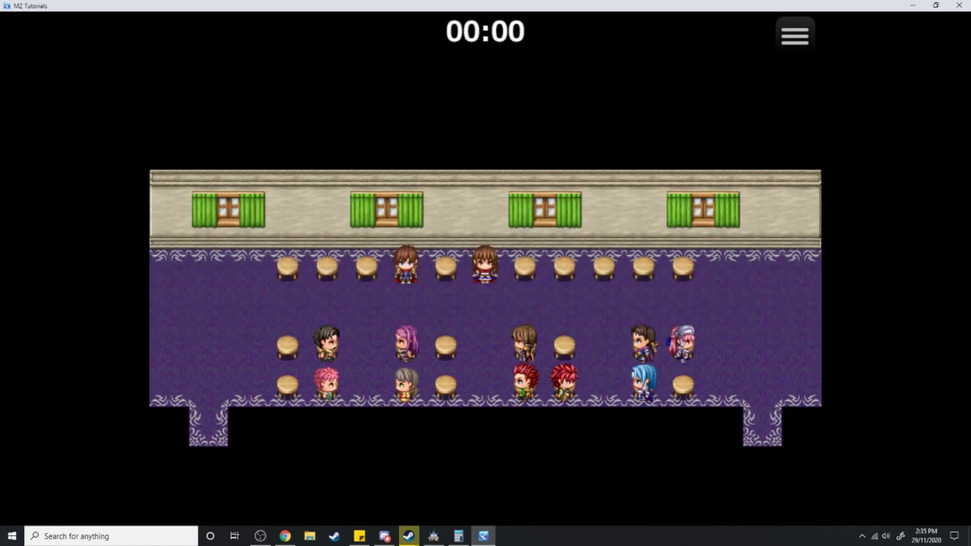
{"action": "key", "text": "Right"}
{"action": "key", "text": "Right"}
{"action": "key", "text": "Right"}
{"action": "key", "text": "Right"}
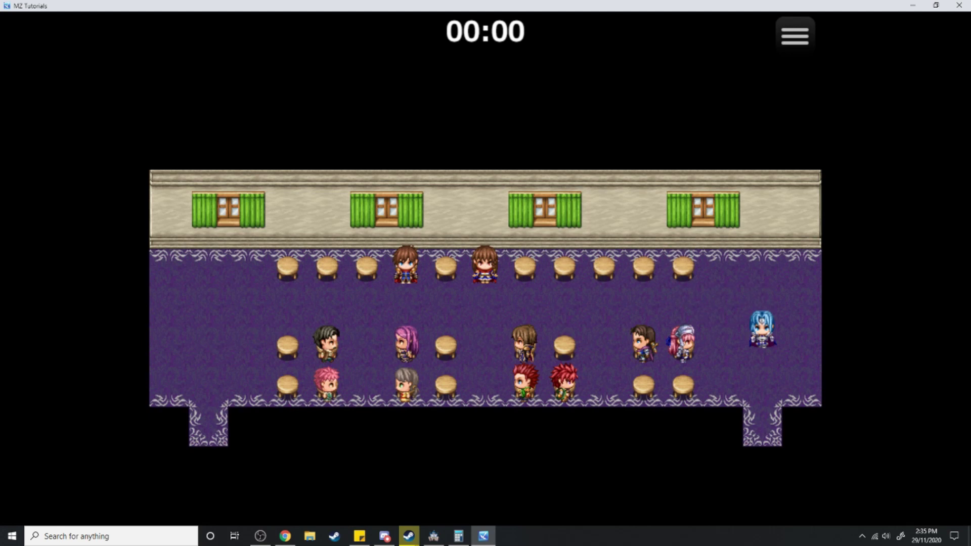
{"action": "key", "text": "Down"}
{"action": "key", "text": "Down"}
{"action": "key", "text": "Down"}
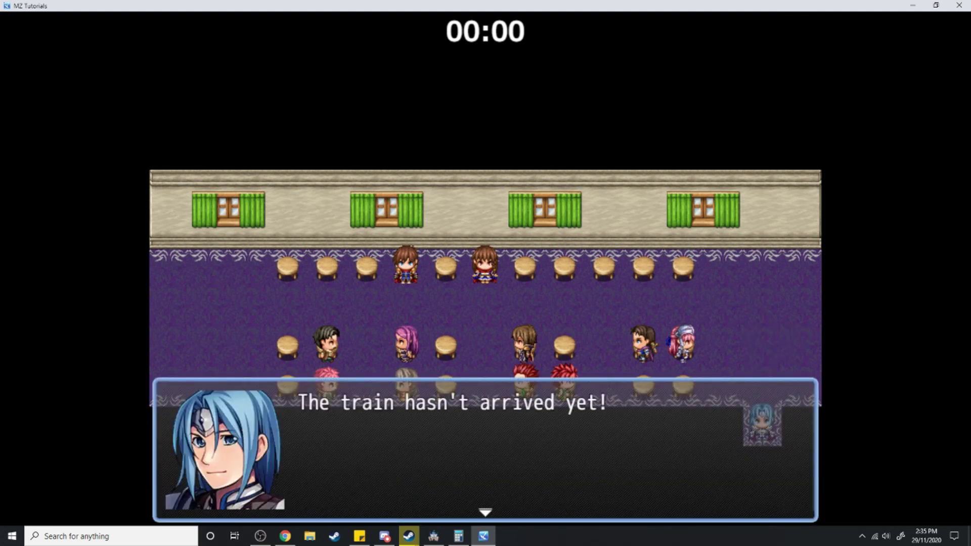
{"action": "key", "text": "Return"}
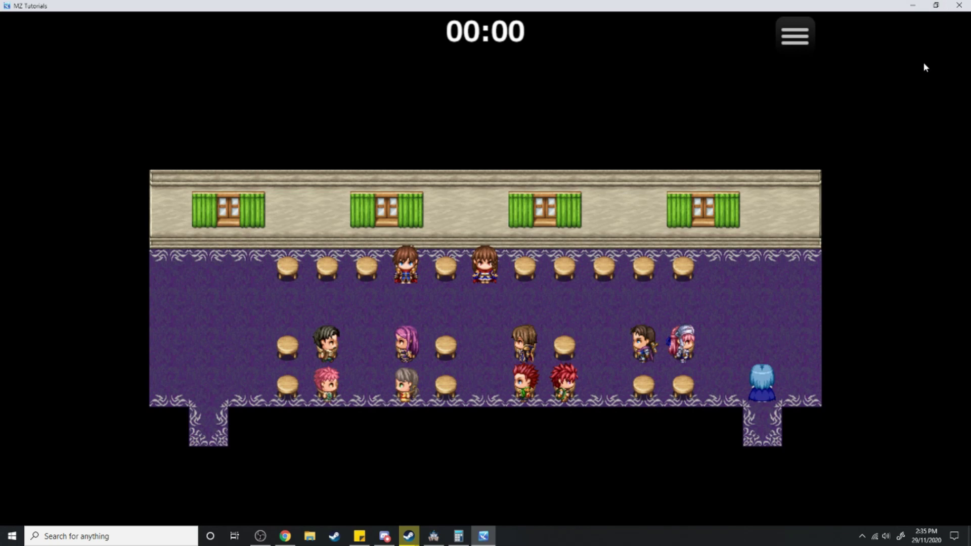
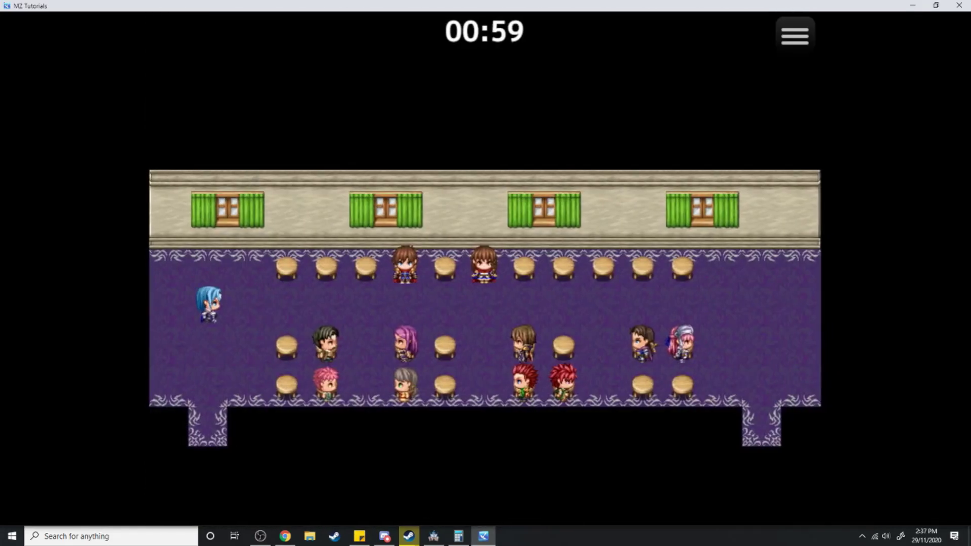
Playtest the train ride through the arrival message, and buy a return ticket from the second station's ticket seller.
{"action": "key", "text": "Right"}
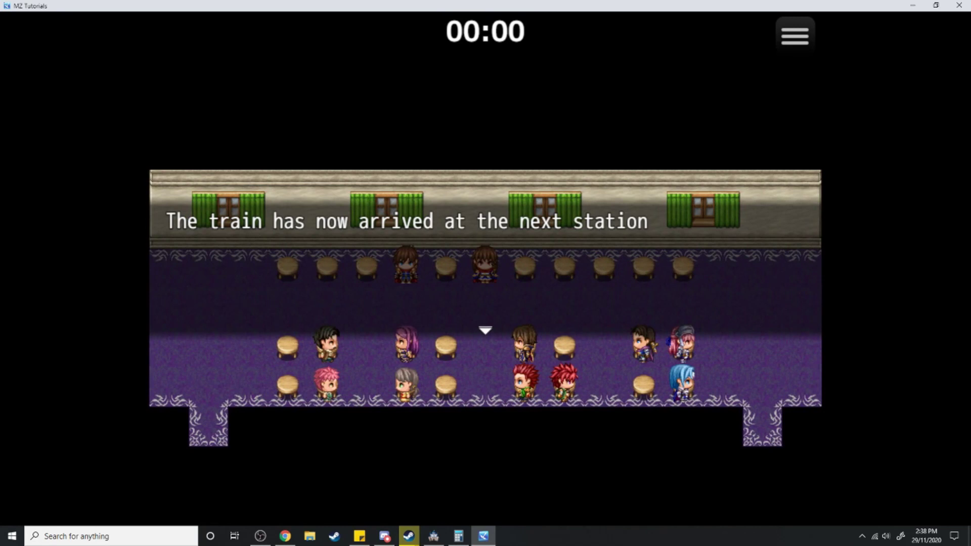
{"action": "key", "text": "Return"}
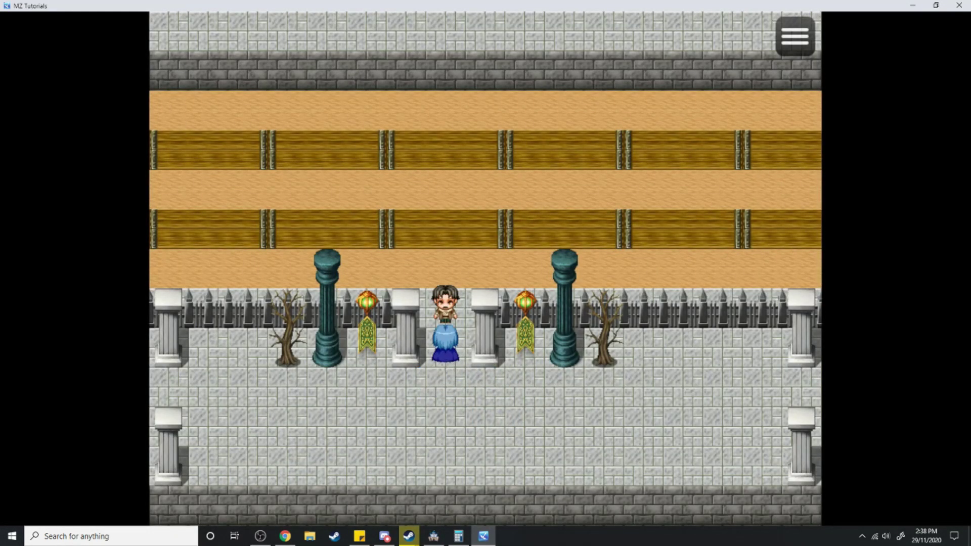
{"action": "key", "text": "Return"}
{"action": "key", "text": "Return"}
{"action": "key", "text": "Return"}
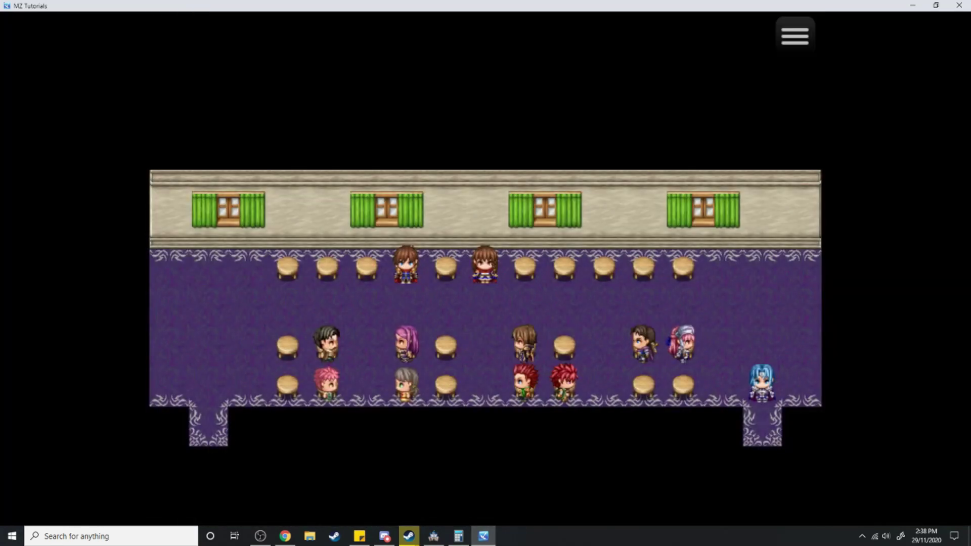
Walk the player back through the carriage and out of the exit leading to the first station.
{"action": "key", "text": "Up"}
{"action": "key", "text": "Left"}
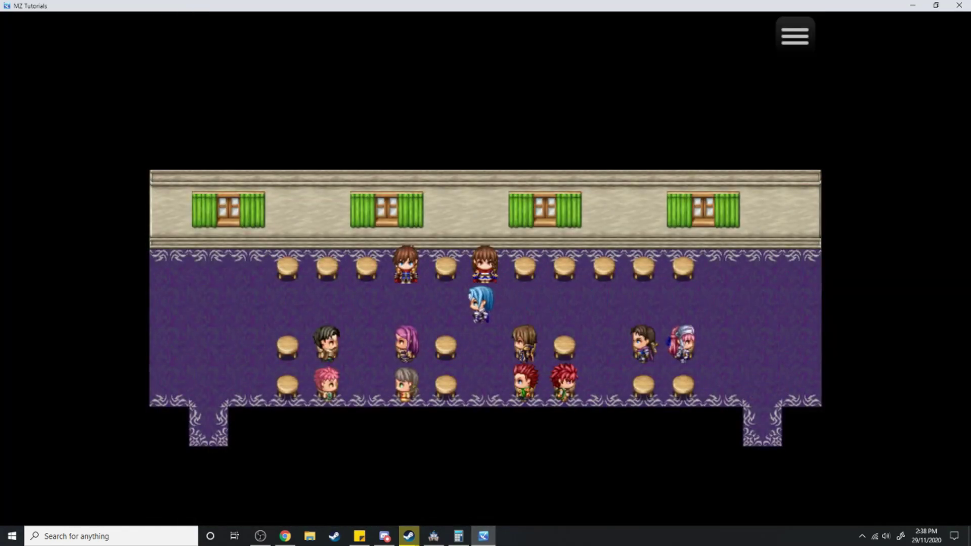
{"action": "key", "text": "Left"}
{"action": "key", "text": "Down"}
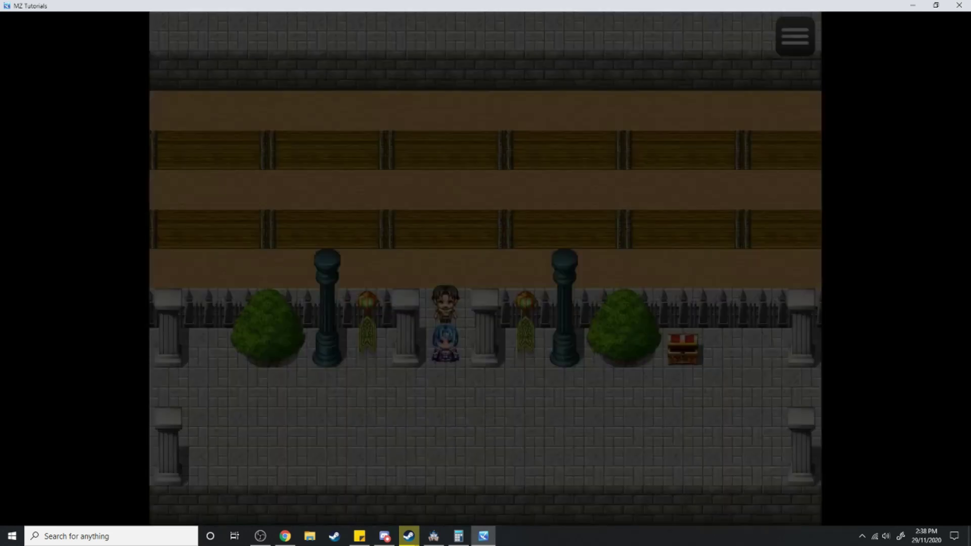
Talk to the first station's ticket seller and buy another ticket to check a repeat ride.
{"action": "key", "text": "Up"}
{"action": "key", "text": "Return"}
{"action": "key", "text": "Return"}
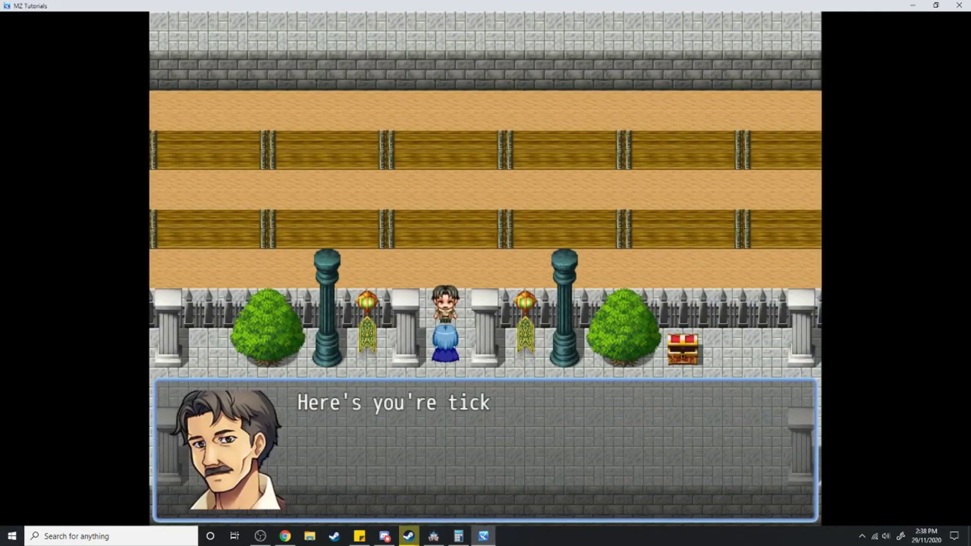
{"action": "key", "text": "Return"}
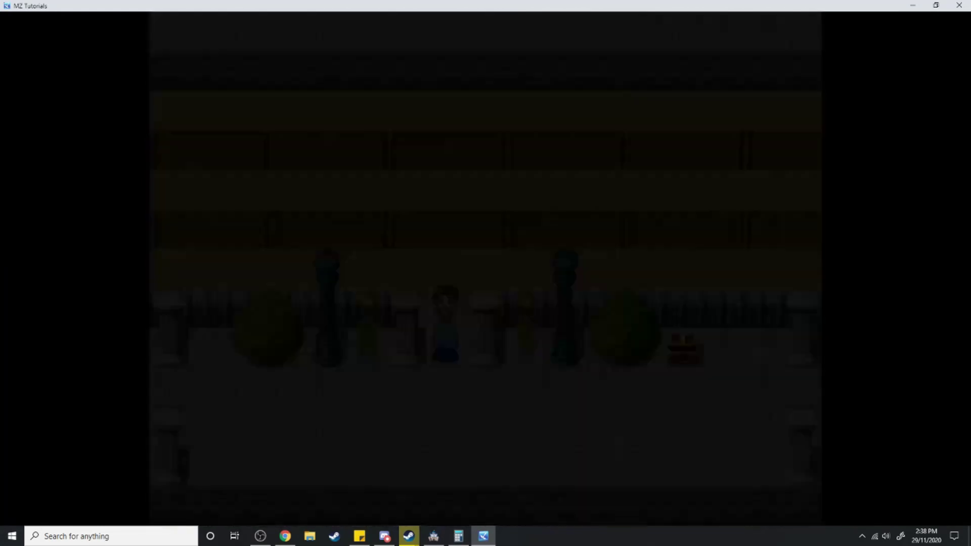
Walk the player through the carriage to the far exit to check whether the timer restarts on the second trip.
{"action": "key", "text": "Up"}
{"action": "key", "text": "Right"}
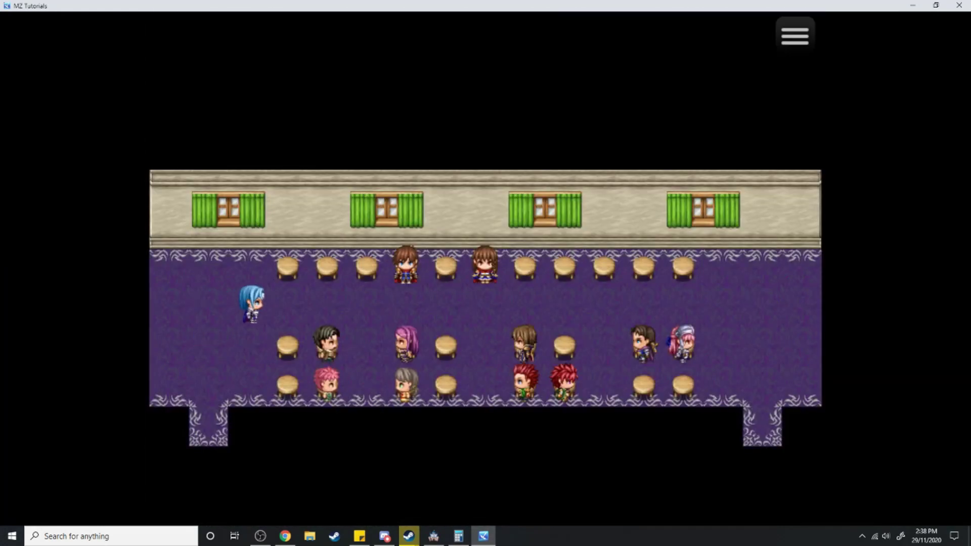
{"action": "key", "text": "Right"}
{"action": "key", "text": "Down"}
{"action": "key", "text": "Down"}
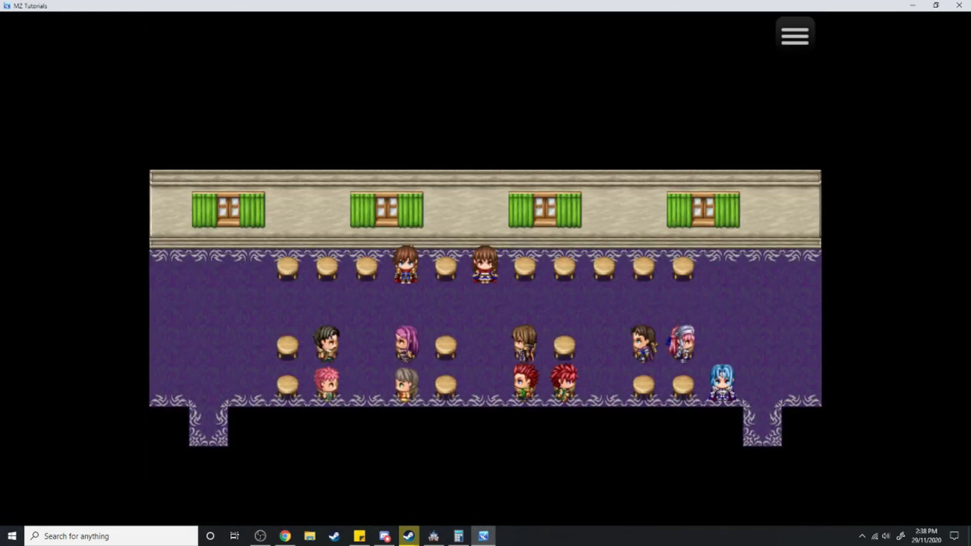
{"action": "key", "text": "Right"}
{"action": "key", "text": "Down"}
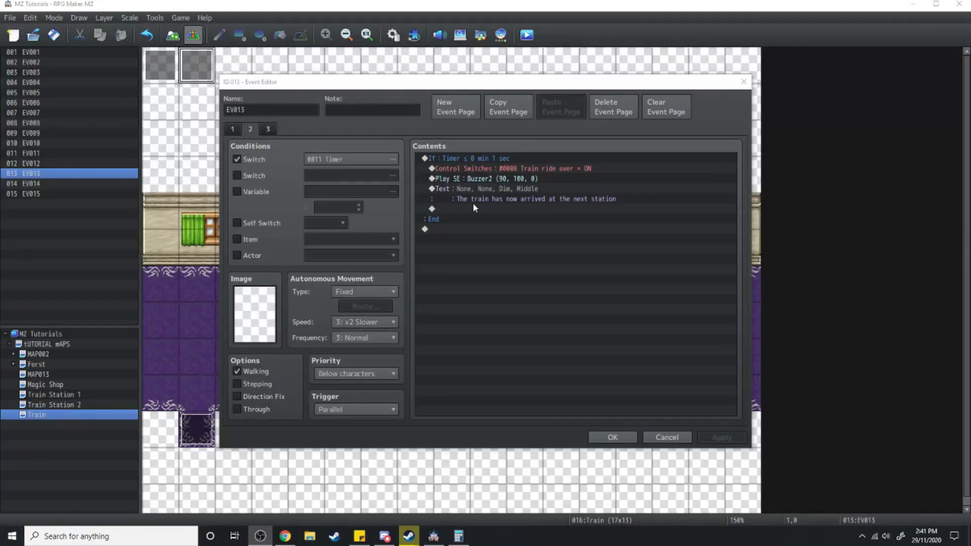
Review the pages of EV013 and EV012 on the Train map to check their switch conditions and contents.
{"action": "left_click", "coordinate": [268, 131]}
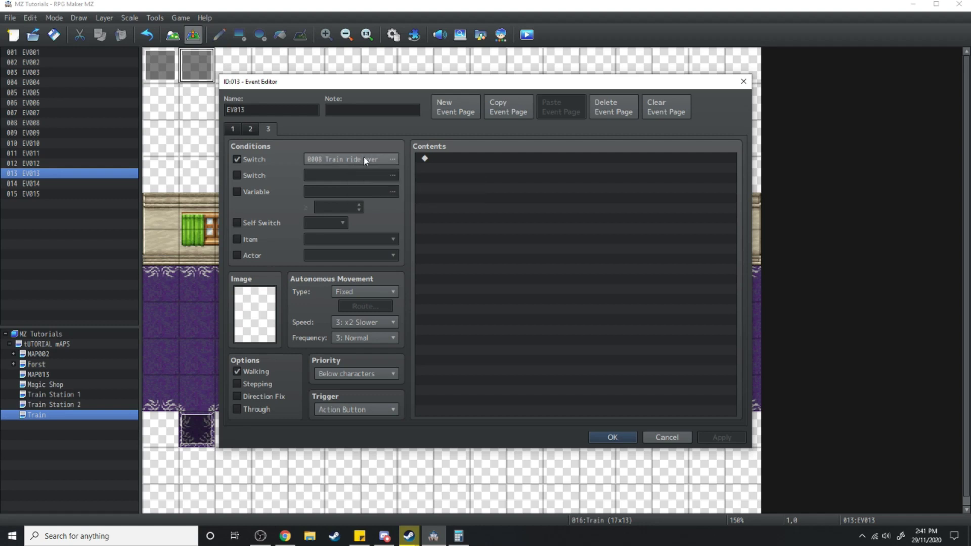
{"action": "left_click", "coordinate": [250, 129]}
{"action": "left_click", "coordinate": [233, 129]}
{"action": "left_click", "coordinate": [667, 438]}
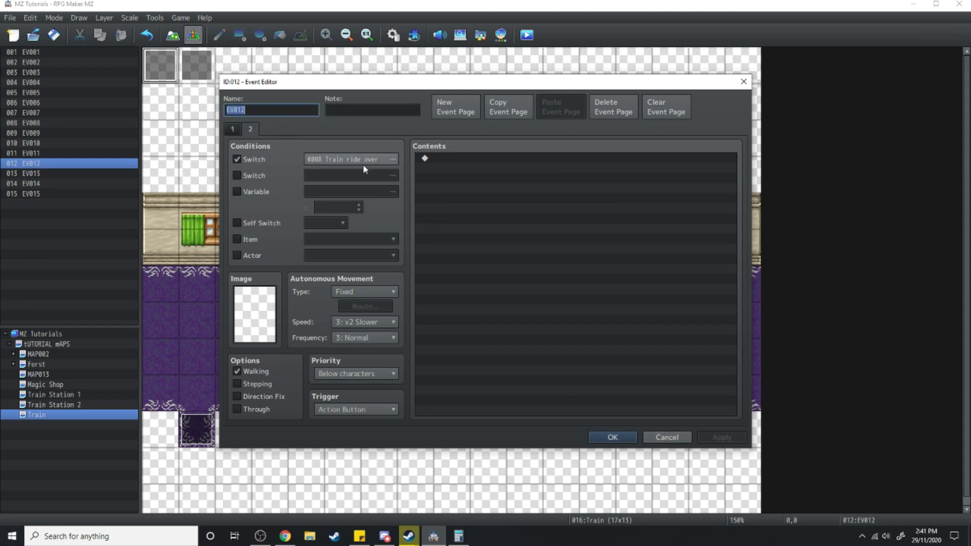
{"action": "left_click", "coordinate": [232, 129]}
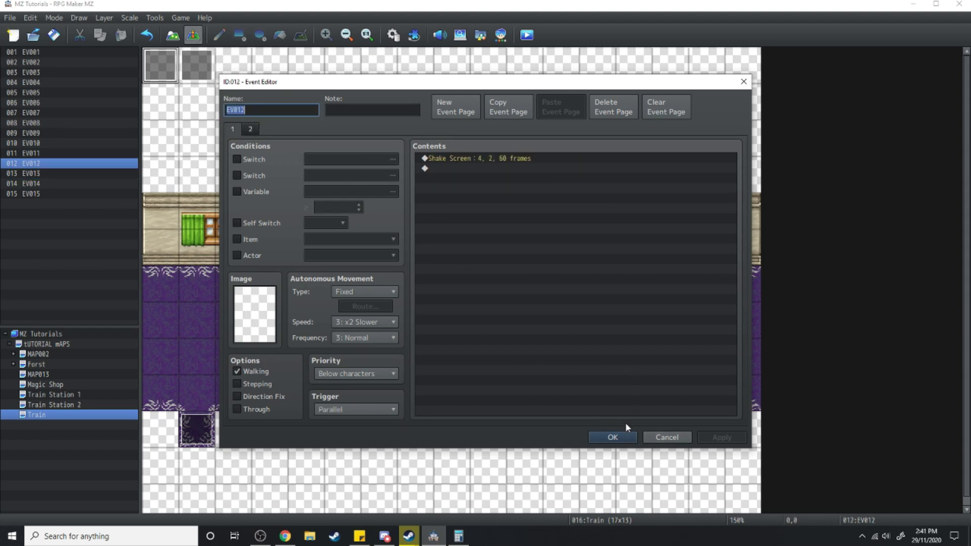
{"action": "left_click", "coordinate": [620, 437]}
In Train Station 1's ticket seller event, turn switch 0008 Train ride over OFF just before the Transfer Player command.
{"action": "left_click", "coordinate": [51, 394]}
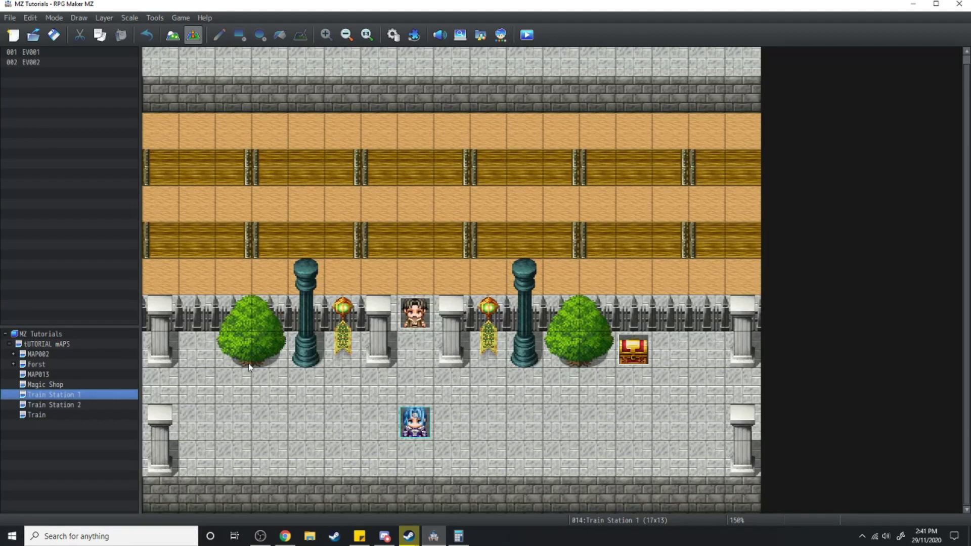
{"action": "double_click", "coordinate": [415, 314]}
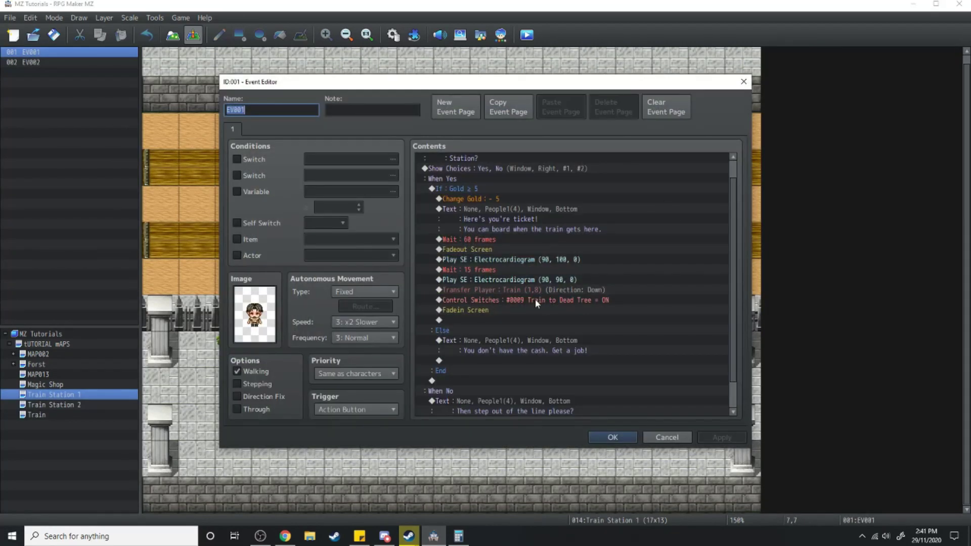
{"action": "left_click", "coordinate": [502, 291]}
{"action": "key", "text": "Insert"}
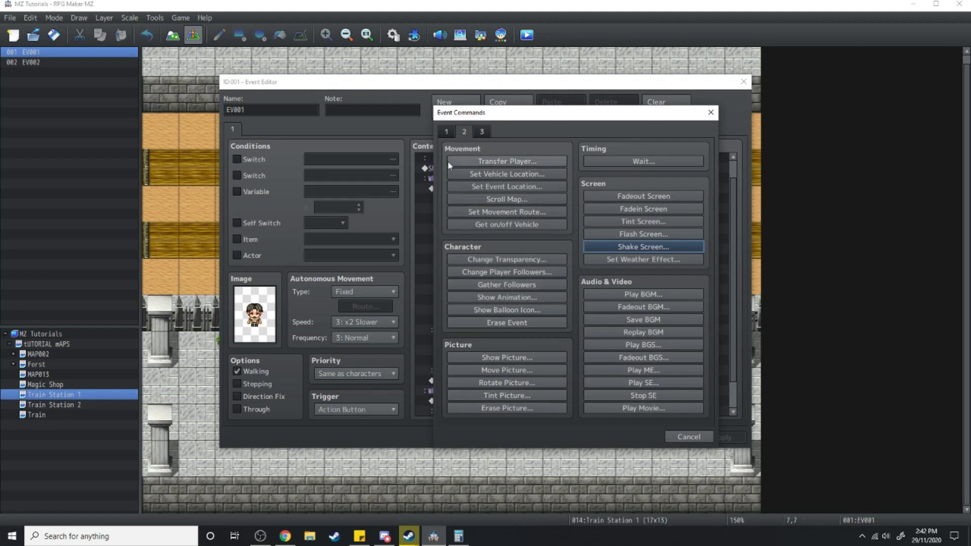
{"action": "left_click", "coordinate": [507, 247]}
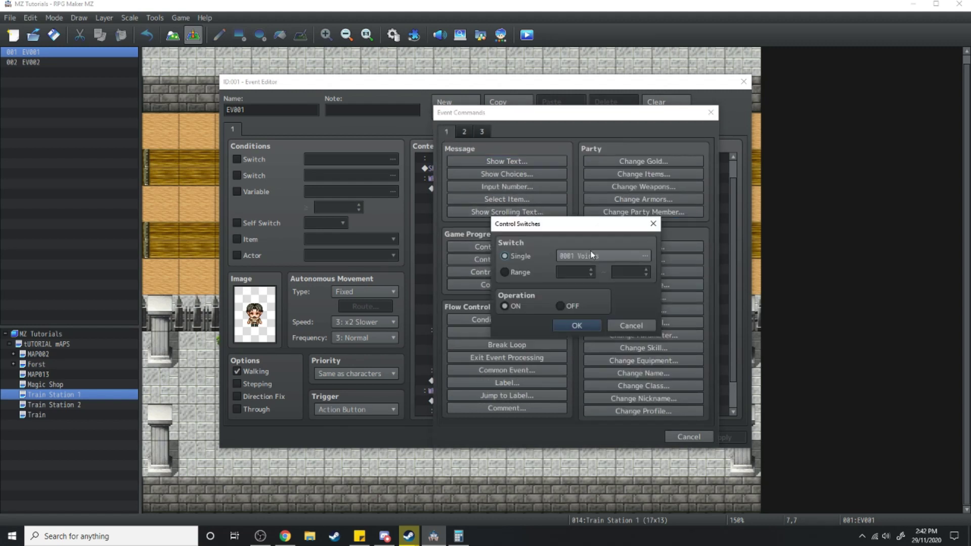
{"action": "left_click", "coordinate": [598, 257]}
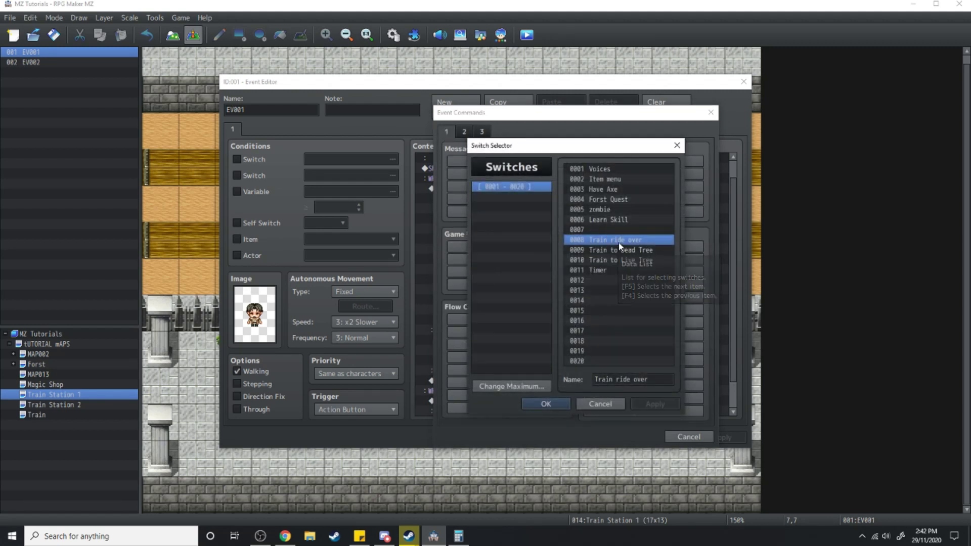
{"action": "double_click", "coordinate": [614, 241]}
{"action": "left_click", "coordinate": [560, 306]}
{"action": "left_click", "coordinate": [576, 326]}
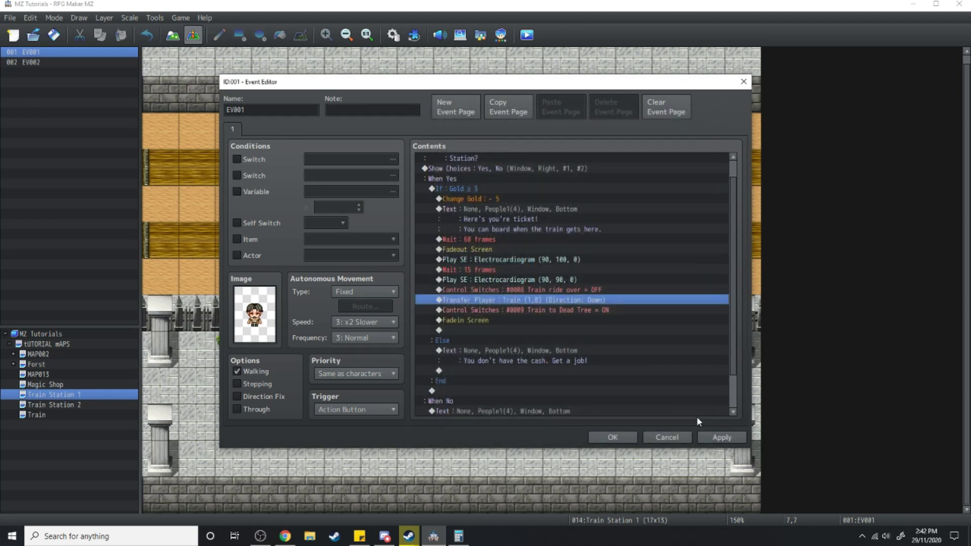
{"action": "left_click", "coordinate": [614, 437]}
Open the ticket seller's event on the Train Station 2 map.
{"action": "left_click", "coordinate": [96, 404]}
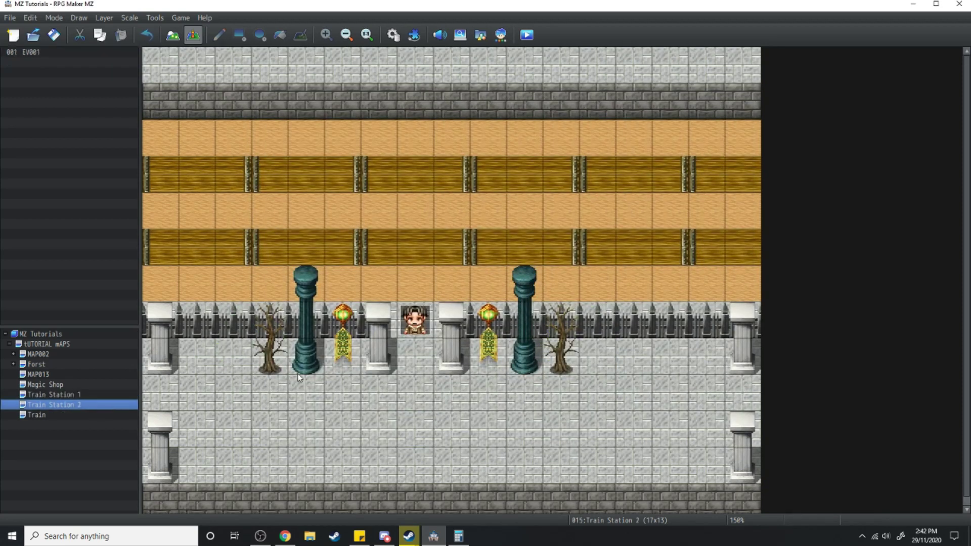
{"action": "double_click", "coordinate": [414, 316]}
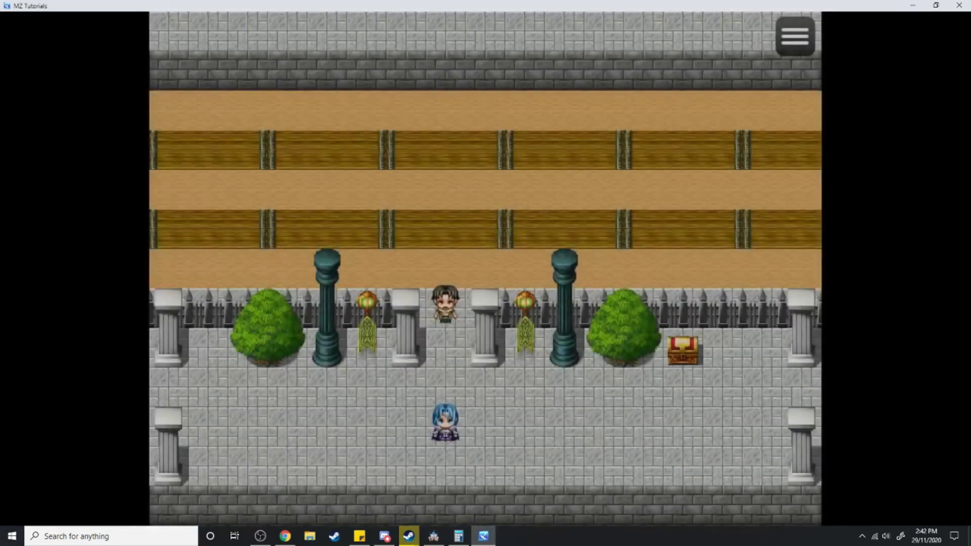
In the playtest, walk the player to the treasure chest in the first station and open it.
{"action": "key", "text": "Right"}
{"action": "key", "text": "Right"}
{"action": "key", "text": "Right"}
{"action": "key", "text": "Right"}
{"action": "key", "text": "Right"}
{"action": "key", "text": "Right"}
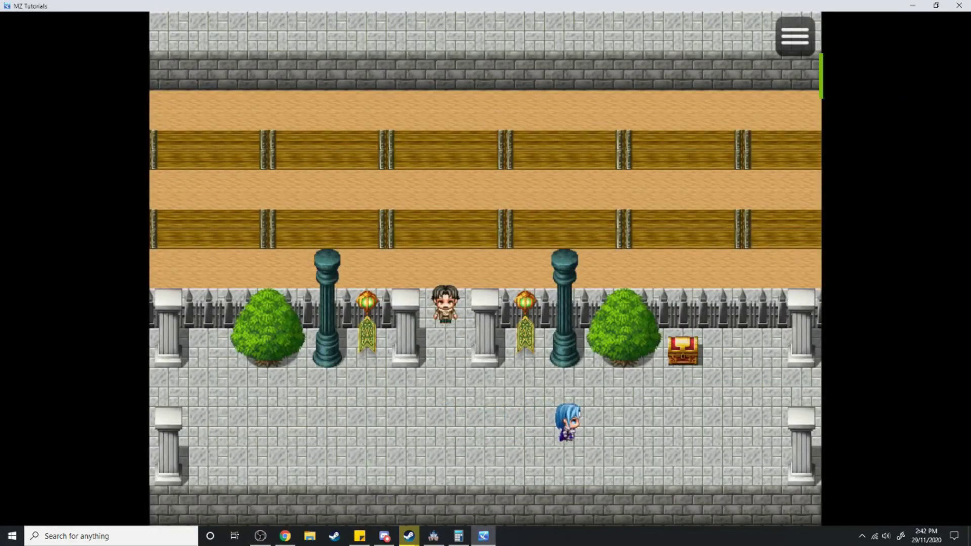
{"action": "key", "text": "Up"}
{"action": "key", "text": "Return"}
{"action": "key", "text": "Return"}
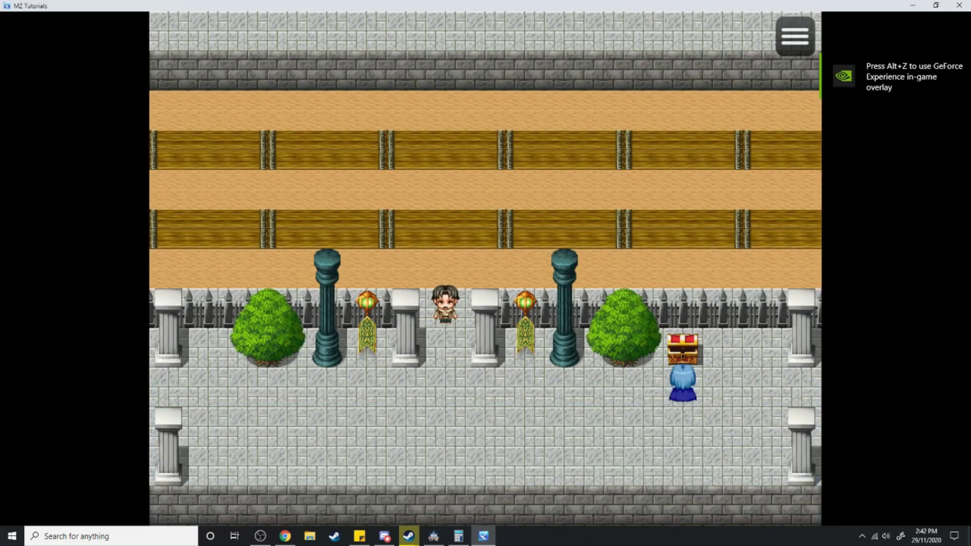
Walk the player to the first station's ticket seller and buy a train ticket.
{"action": "key", "text": "Left"}
{"action": "key", "text": "Left"}
{"action": "key", "text": "Left"}
{"action": "key", "text": "Left"}
{"action": "key", "text": "Left"}
{"action": "key", "text": "Up"}
{"action": "key", "text": "Return"}
{"action": "key", "text": "Return"}
{"action": "key", "text": "Return"}
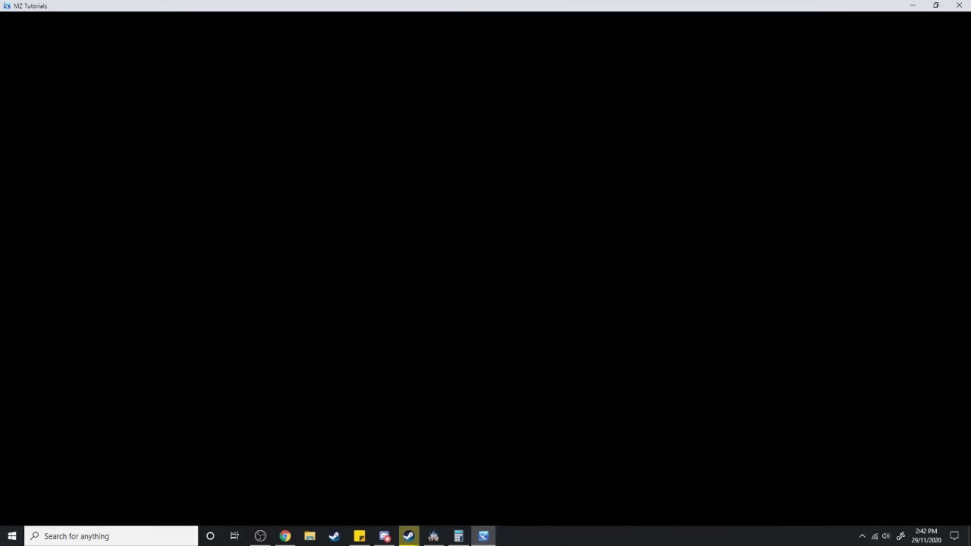
Walk the player to the far end of the carriage and leave through that exit once the timer runs out.
{"action": "key", "text": "Down"}
{"action": "key", "text": "Right"}
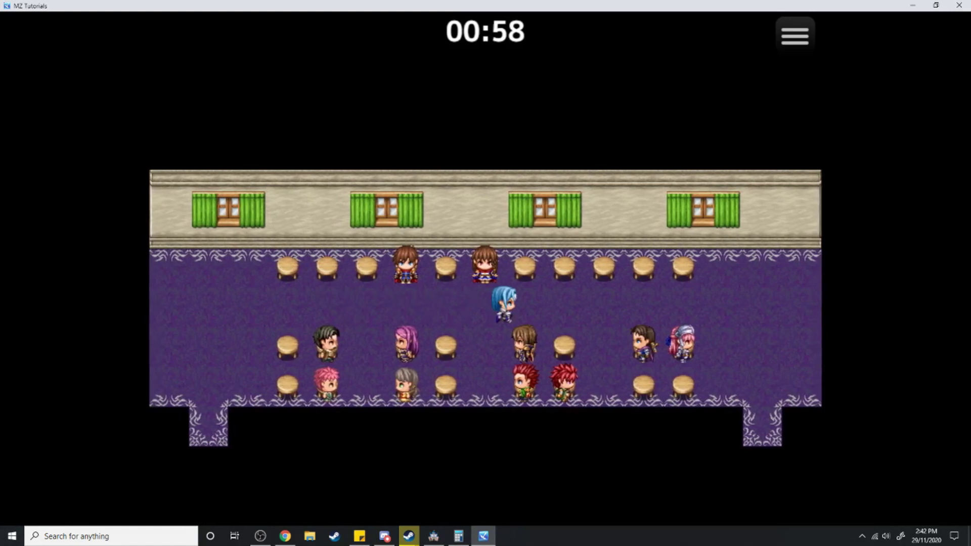
{"action": "key", "text": "Down"}
{"action": "key", "text": "Down"}
{"action": "key", "text": "Up"}
{"action": "key", "text": "Down"}
{"action": "key", "text": "Up"}
{"action": "key", "text": "Down"}
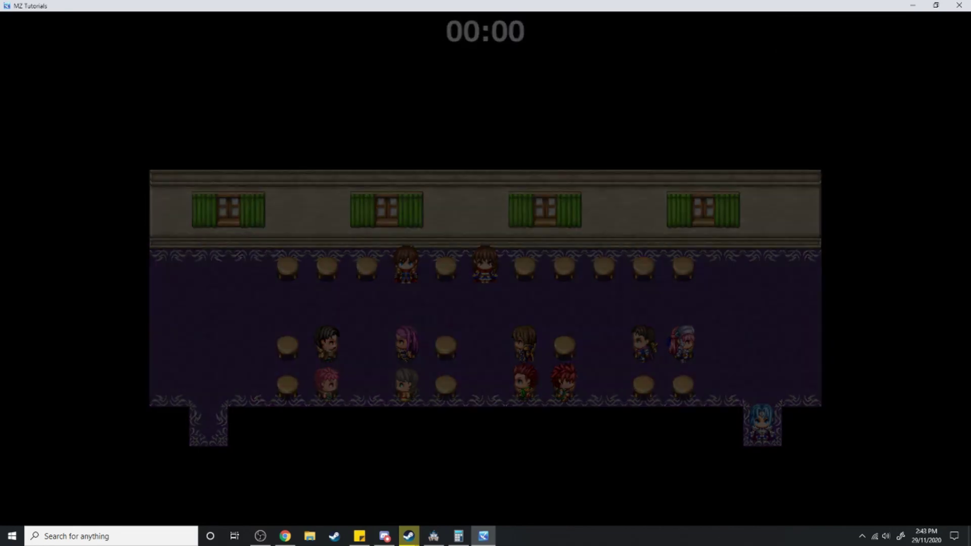
Buy a return ticket at the second station and leave the carriage through the exit to the first station.
{"action": "key", "text": "Return"}
{"action": "key", "text": "Return"}
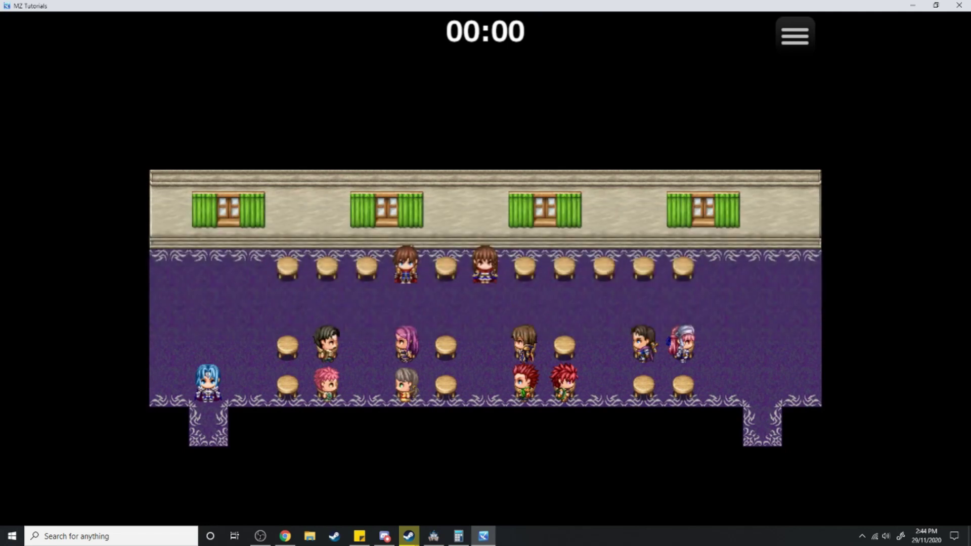
{"action": "key", "text": "Down"}
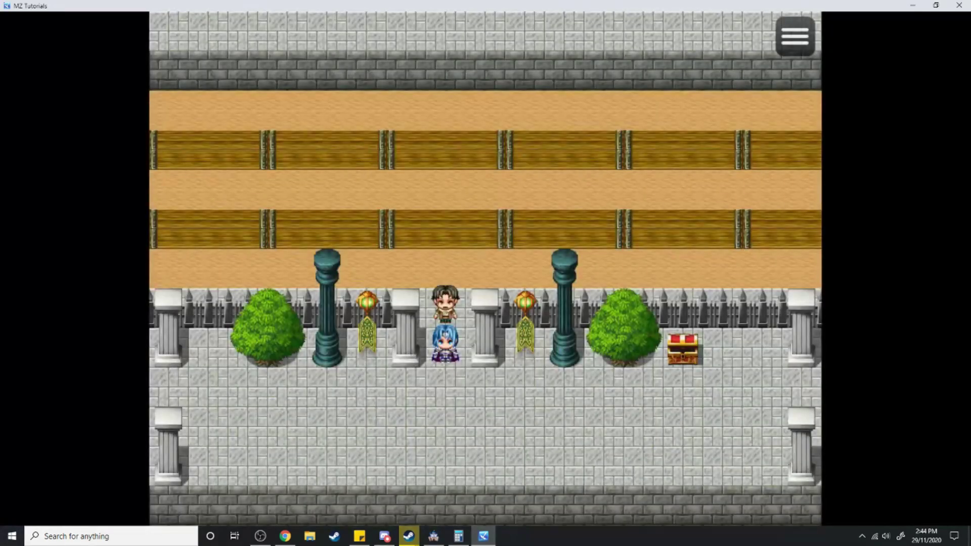
Buy one more ticket from the ticket seller after returning to the first station.
{"action": "key", "text": "Up"}
{"action": "key", "text": "Return"}
{"action": "key", "text": "Return"}
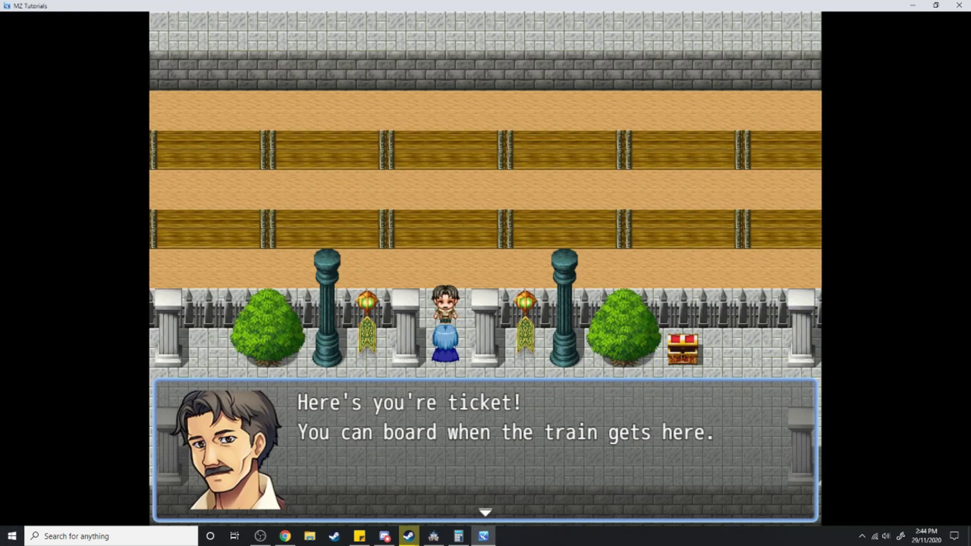
{"action": "key", "text": "Return"}
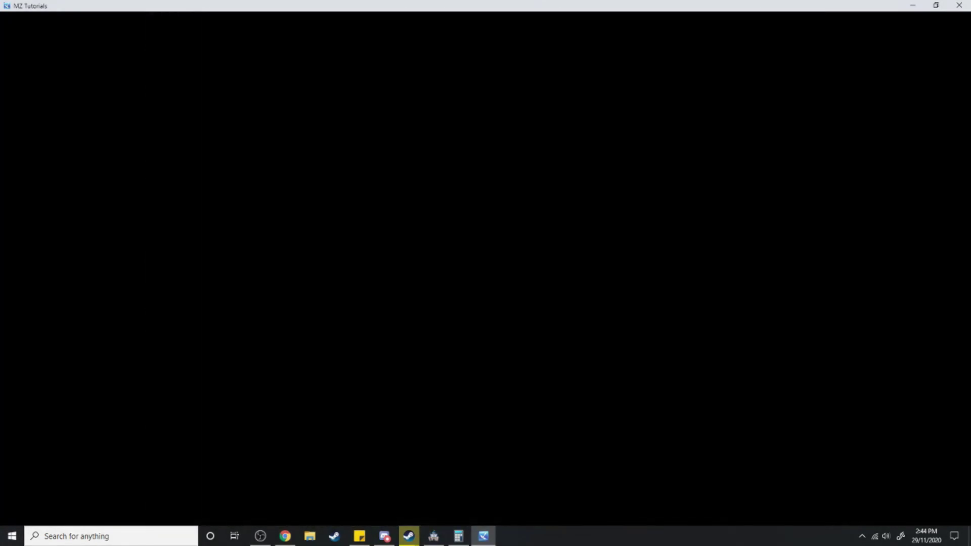
Walk the player through the carriage again to test another outbound ride with the reset switch.
{"action": "key", "text": "Up"}
{"action": "key", "text": "Right"}
{"action": "key", "text": "Down"}
{"action": "key", "text": "Down"}
{"action": "key", "text": "Down"}
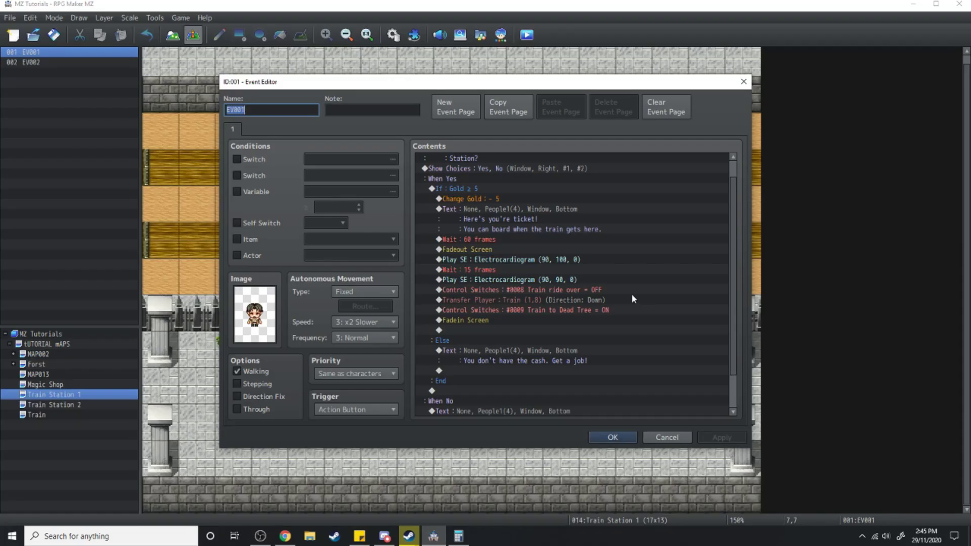
Review the switch and transfer commands in Train Station 1's ticket seller event, and close the event.
{"action": "scroll", "coordinate": [583, 299], "scroll_direction": "up", "scroll_amount": 1}
{"action": "scroll", "coordinate": [569, 289], "scroll_direction": "down", "scroll_amount": 1}
{"action": "scroll", "coordinate": [572, 297], "scroll_direction": "down", "scroll_amount": 1}
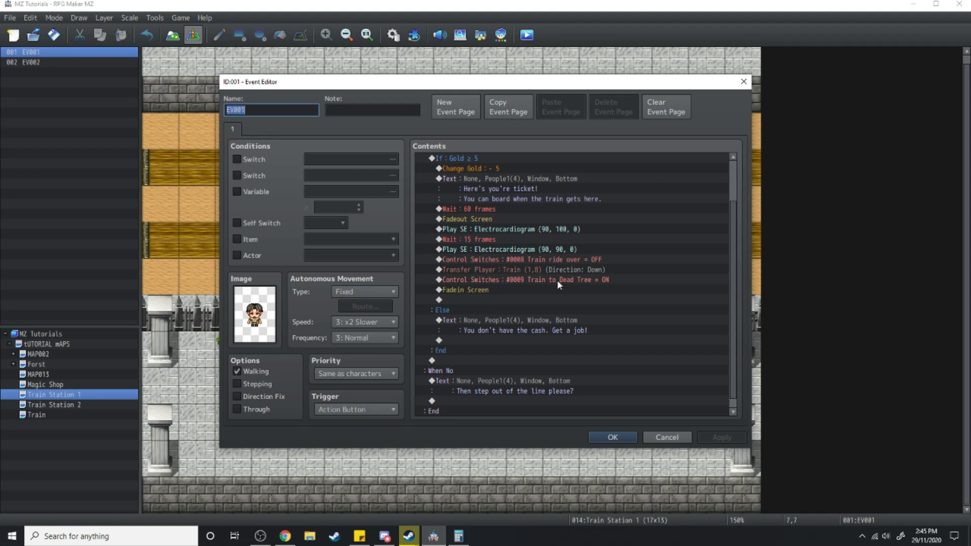
{"action": "left_click", "coordinate": [621, 437]}
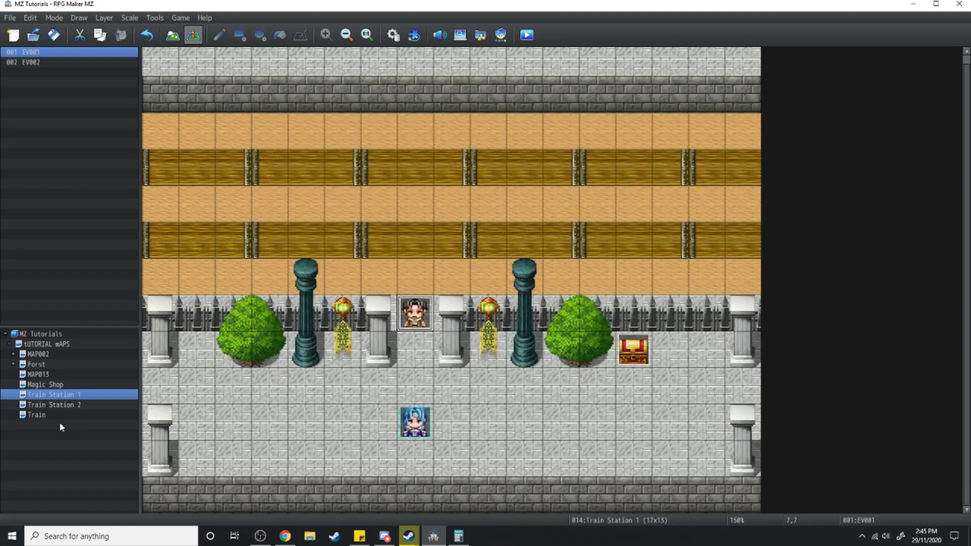
Go through EV012 and the third page of EV013 on the Train map to recheck their setup.
{"action": "left_click", "coordinate": [59, 416]}
{"action": "double_click", "coordinate": [152, 65]}
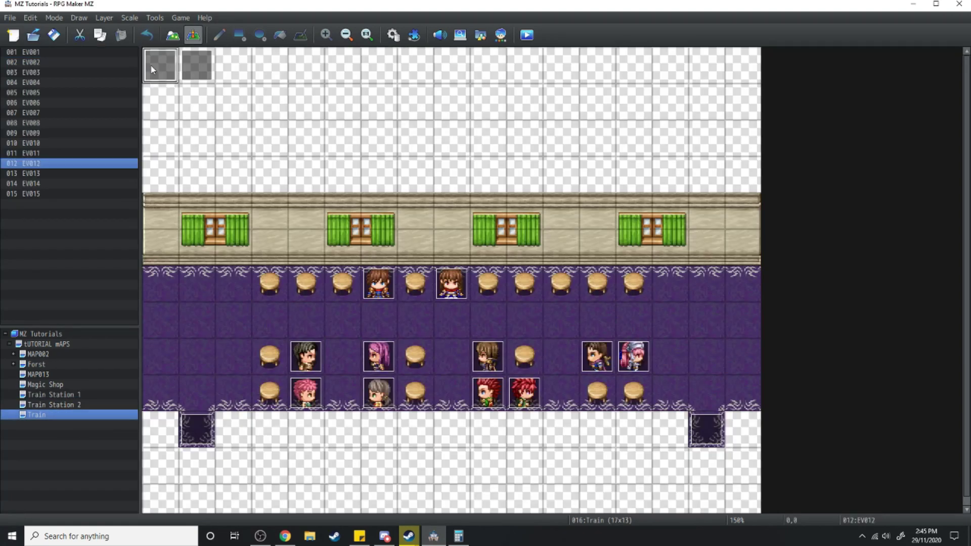
{"action": "left_click", "coordinate": [612, 437]}
{"action": "double_click", "coordinate": [197, 64]}
{"action": "left_click", "coordinate": [269, 128]}
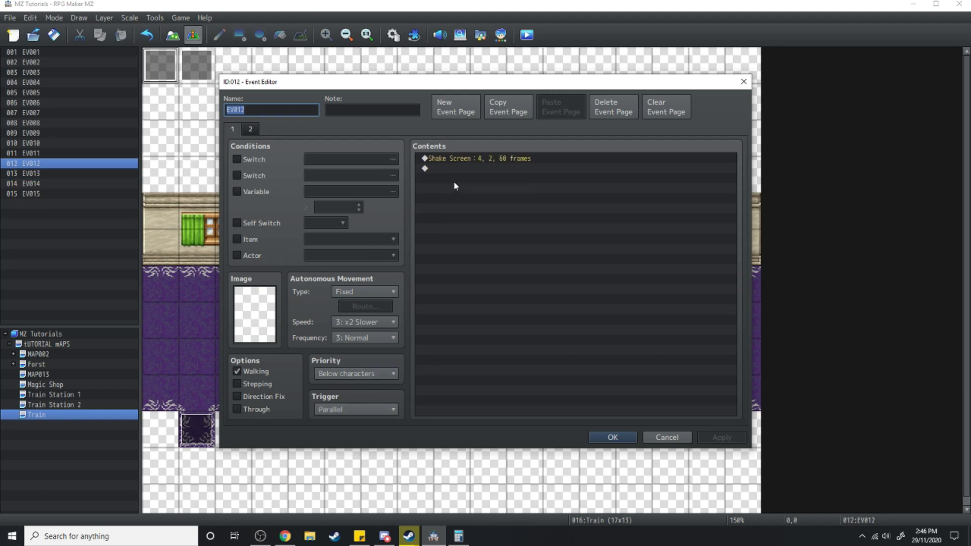
Review the second page of EV012 and all three pages of the timer event EV013, closing each event.
{"action": "left_click", "coordinate": [249, 130]}
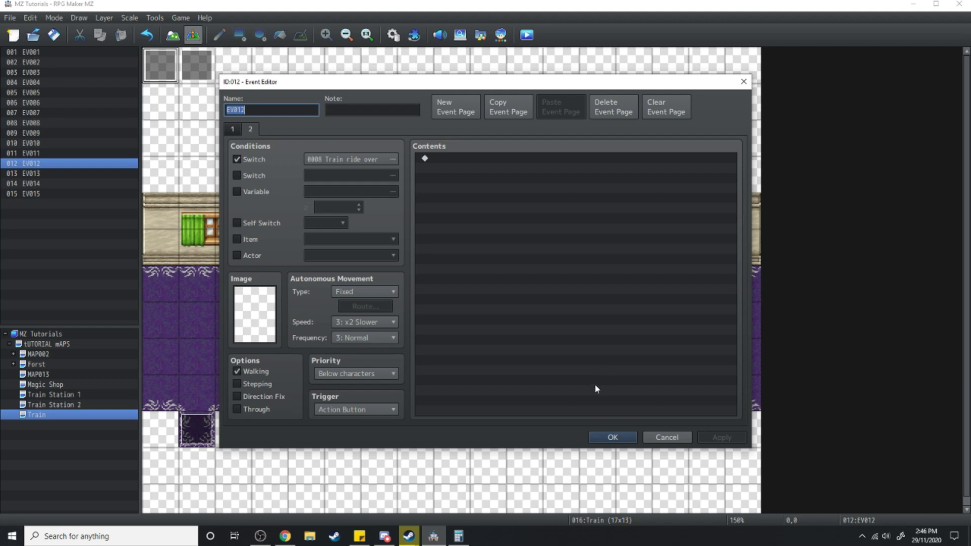
{"action": "left_click", "coordinate": [612, 437]}
{"action": "double_click", "coordinate": [191, 72]}
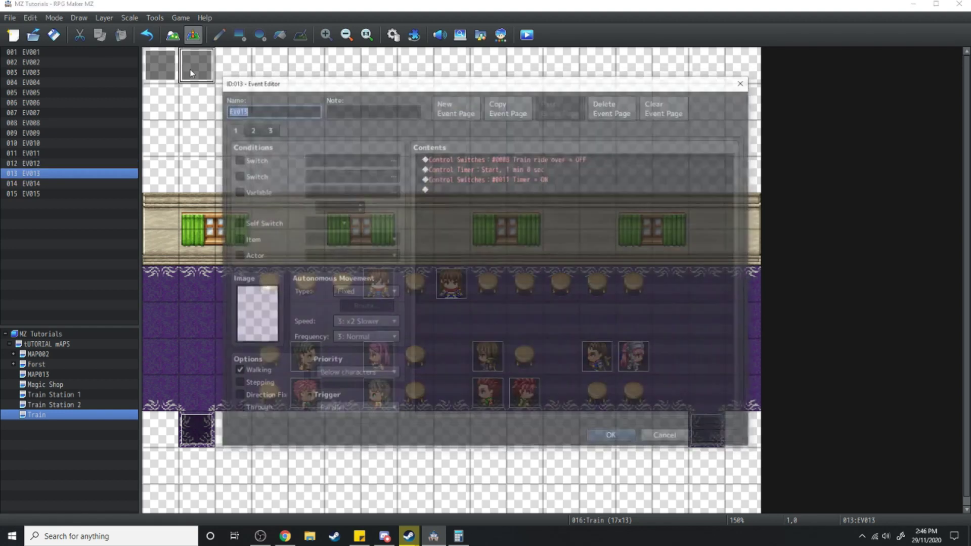
{"action": "left_click", "coordinate": [492, 159]}
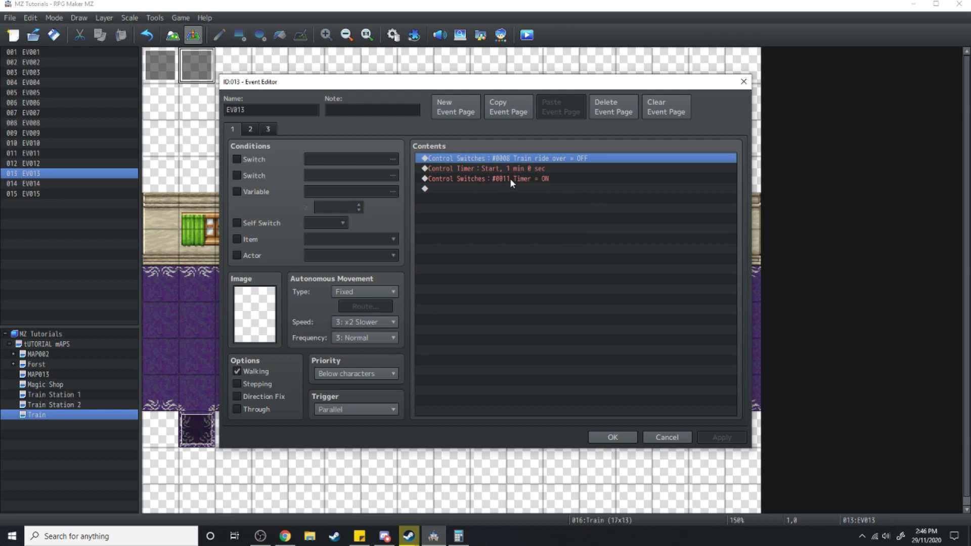
{"action": "left_click", "coordinate": [251, 128]}
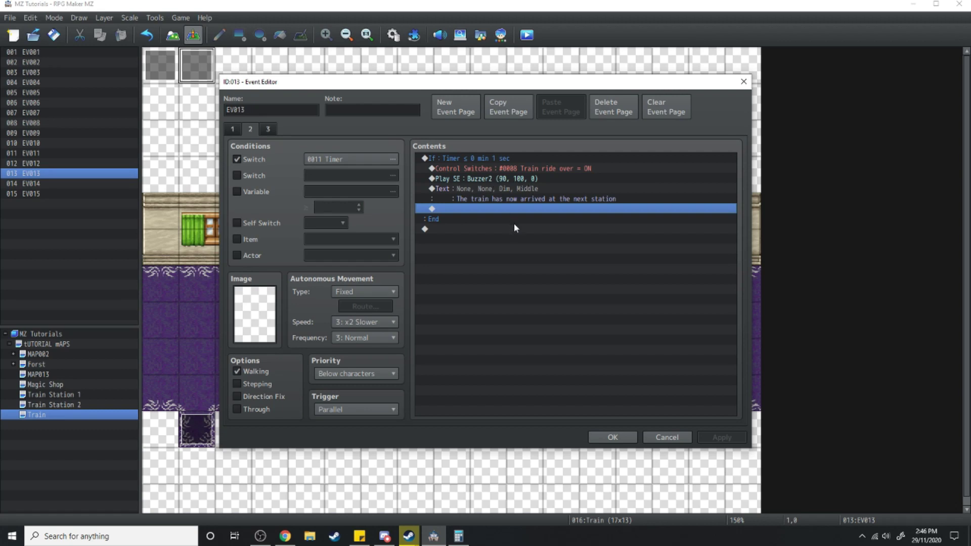
{"action": "left_click", "coordinate": [269, 129]}
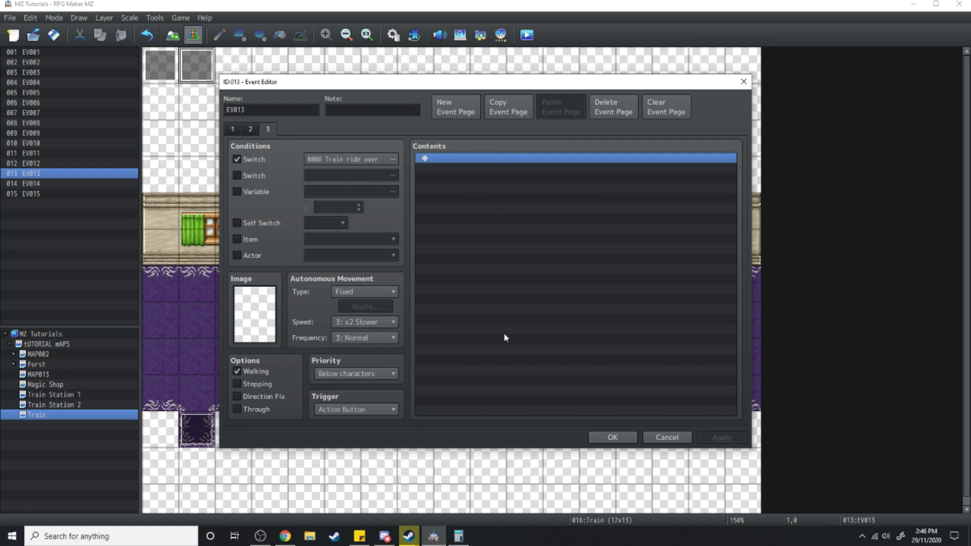
{"action": "left_click", "coordinate": [601, 438]}
Check the transfer and switch-off commands in the carriage exit event EV014, close it, and open the Train Station 1 map.
{"action": "double_click", "coordinate": [698, 423]}
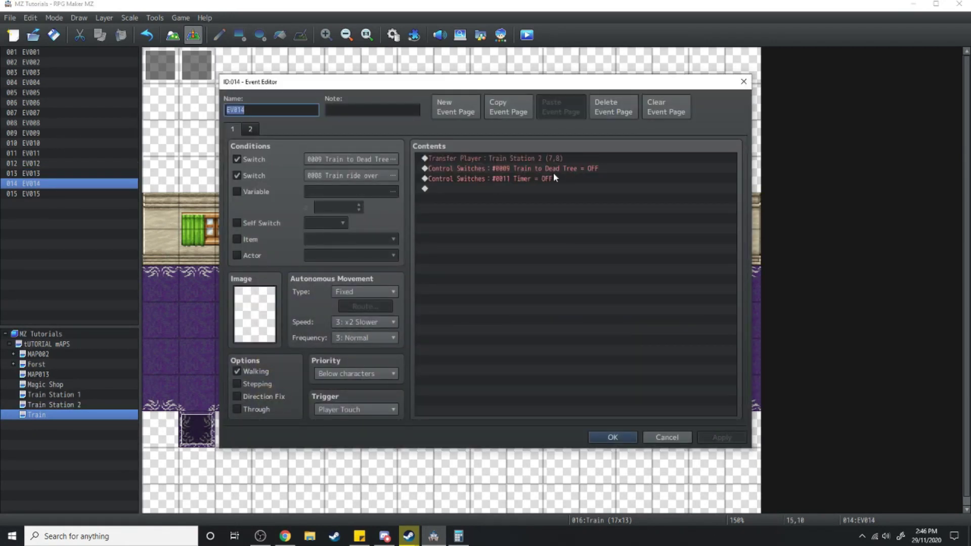
{"action": "left_click", "coordinate": [522, 180]}
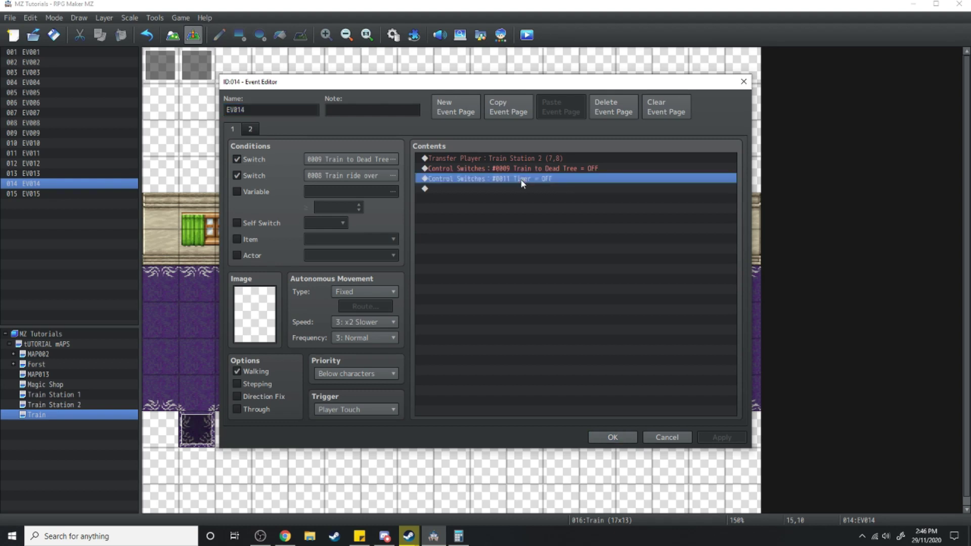
{"action": "left_click", "coordinate": [610, 436]}
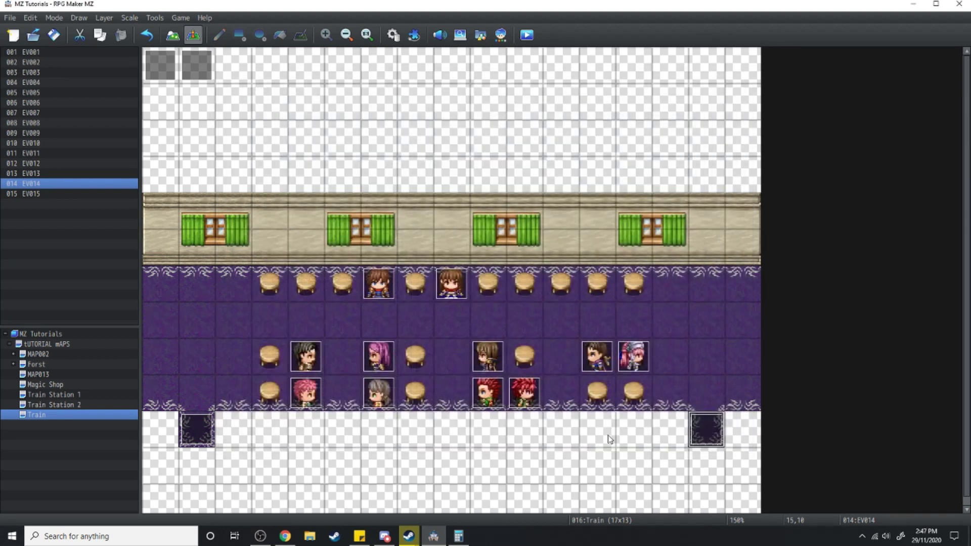
{"action": "left_click", "coordinate": [75, 395]}
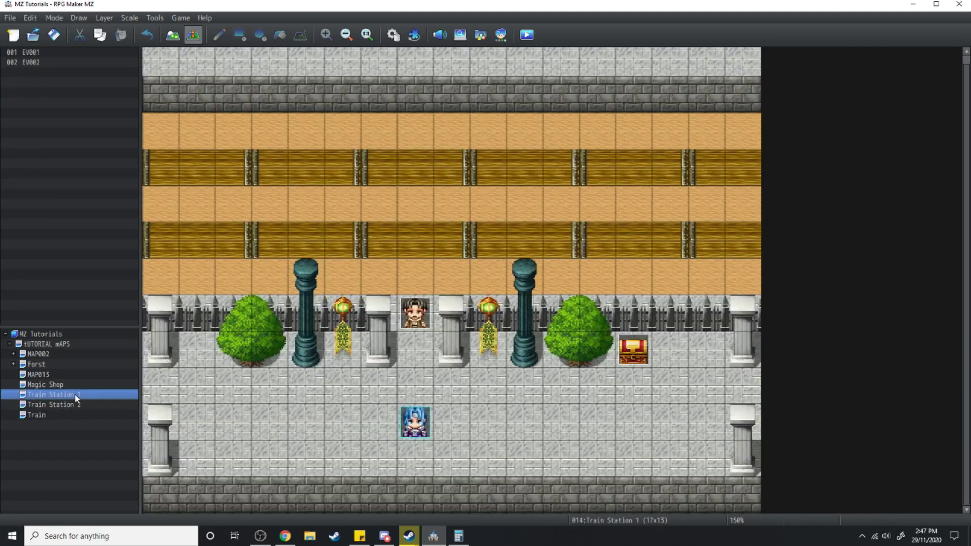